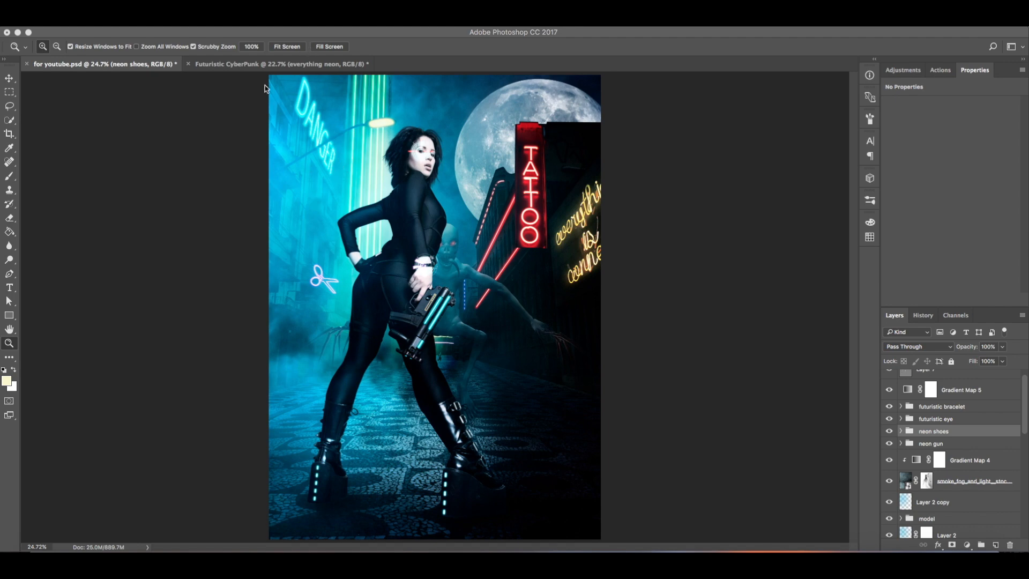
Step: Switch to the Futuristic CyberPunk document and hide the tattoo neon layer
click(338, 65)
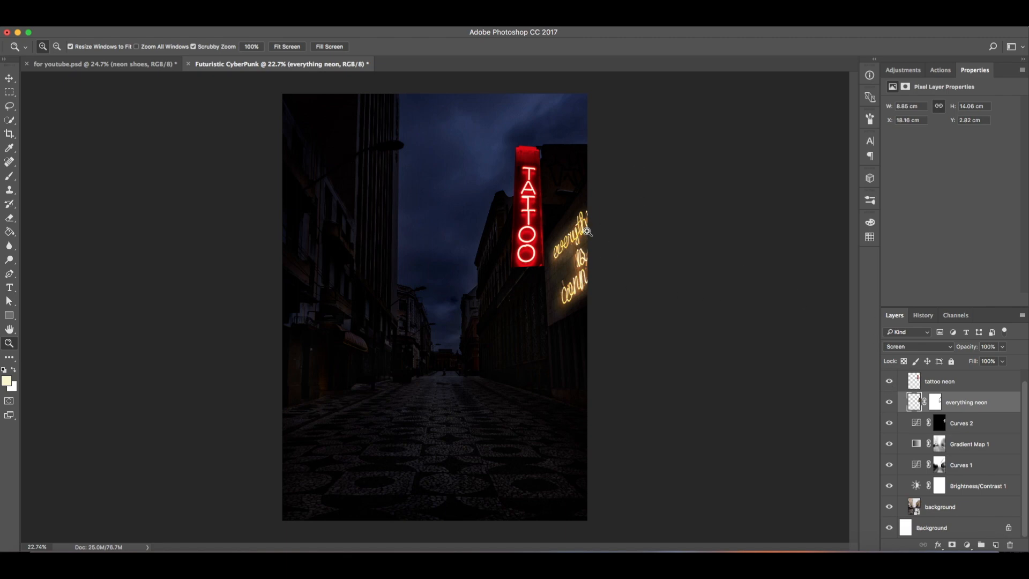
drag(496, 236, 538, 229)
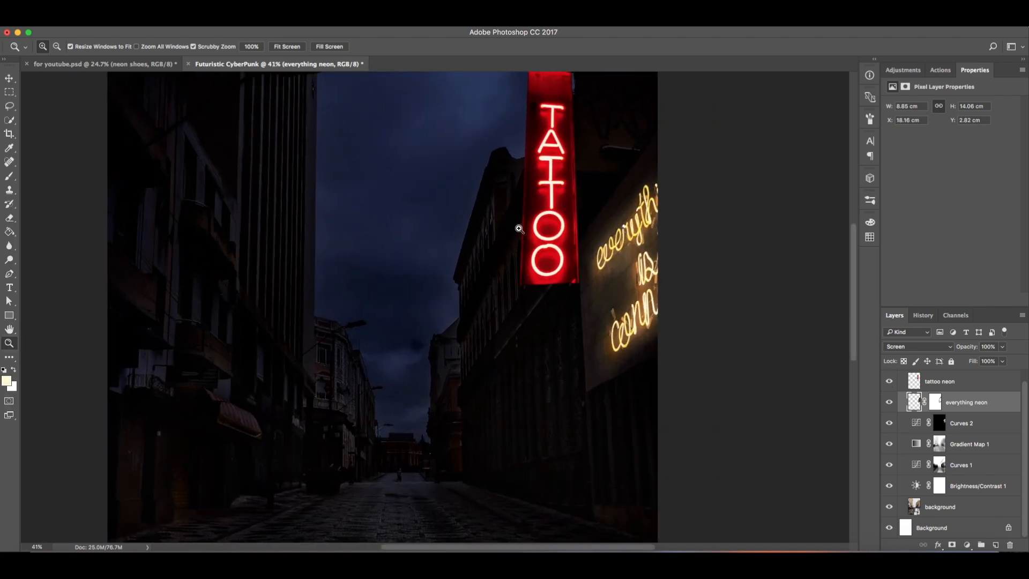
click(889, 382)
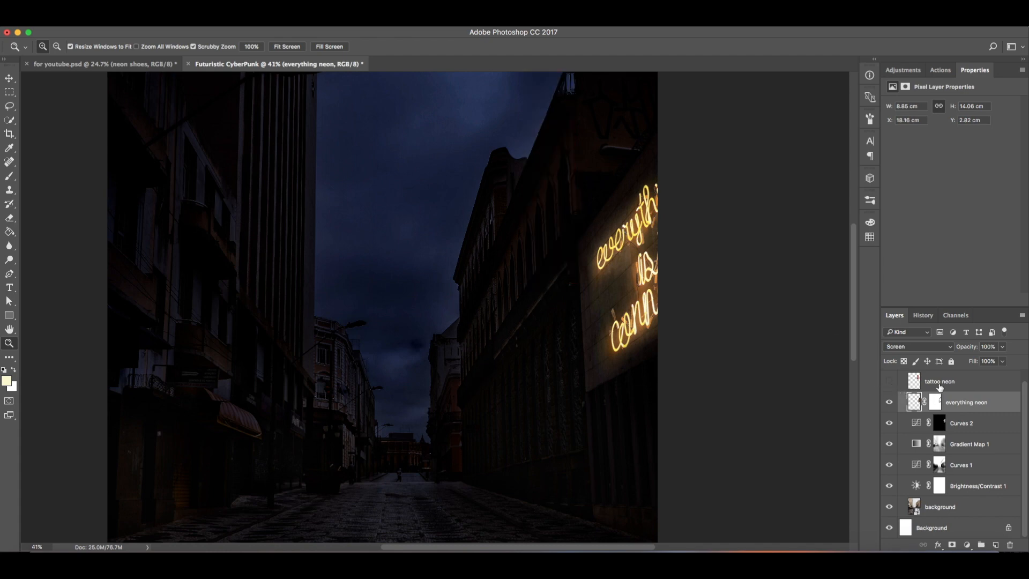
Step: Create a new empty layer and name it red neon light
click(996, 546)
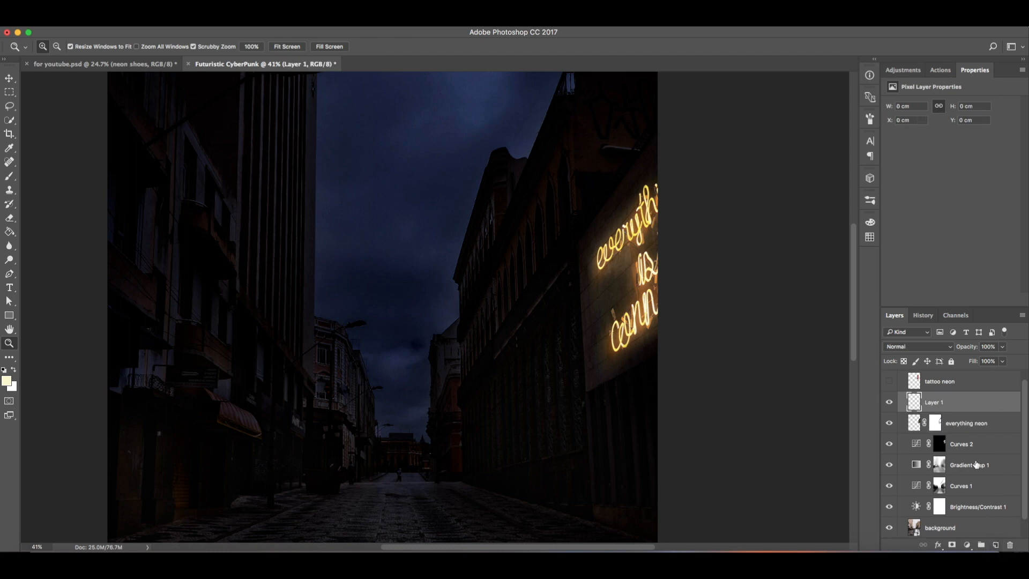
double_click(933, 403)
text(red neon light)
key(Return)
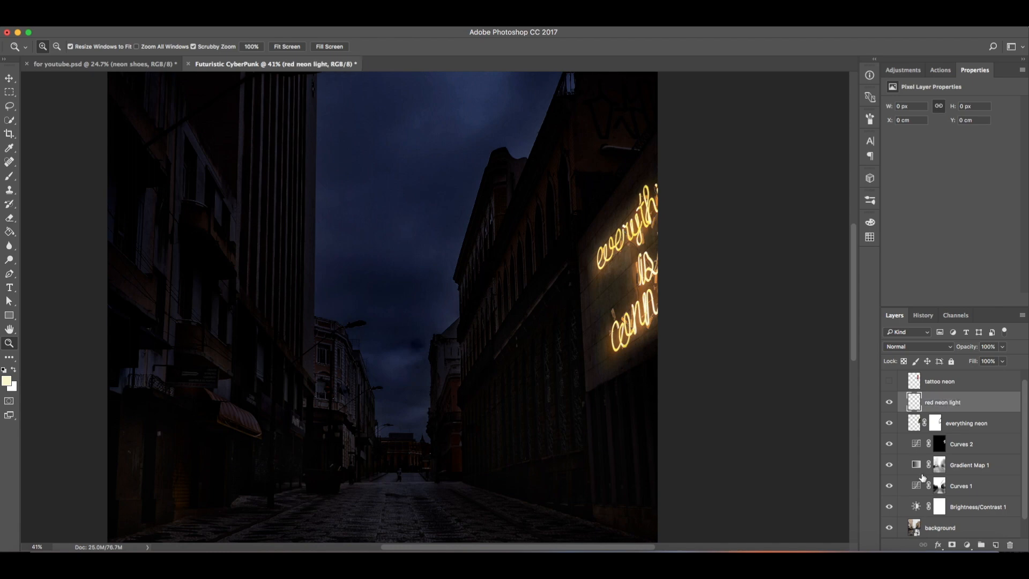
Step: Put the red neon light layer into a new group and name the group neon draw light
click(980, 546)
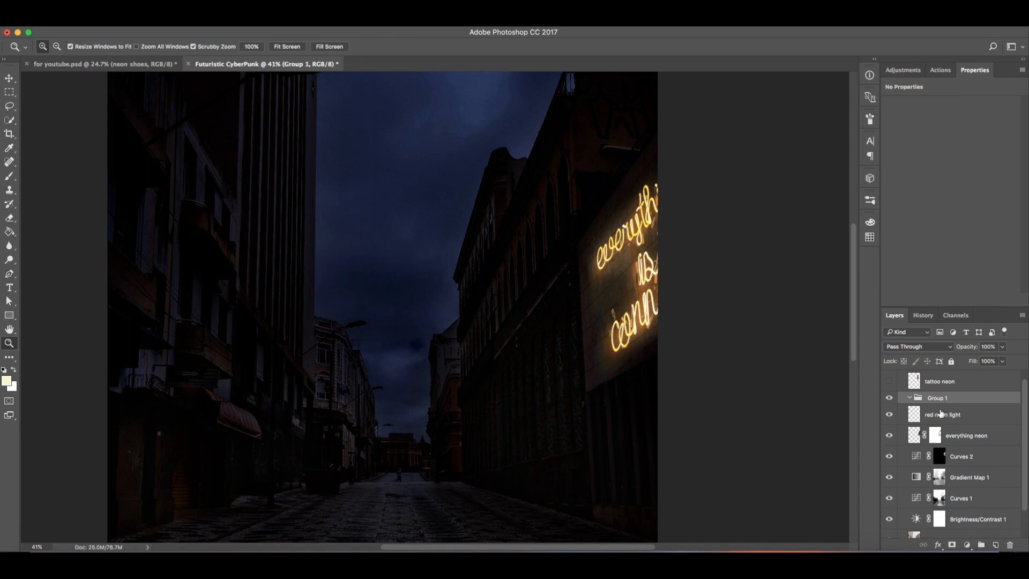
drag(942, 414, 939, 400)
double_click(938, 399)
key(BackSpace)
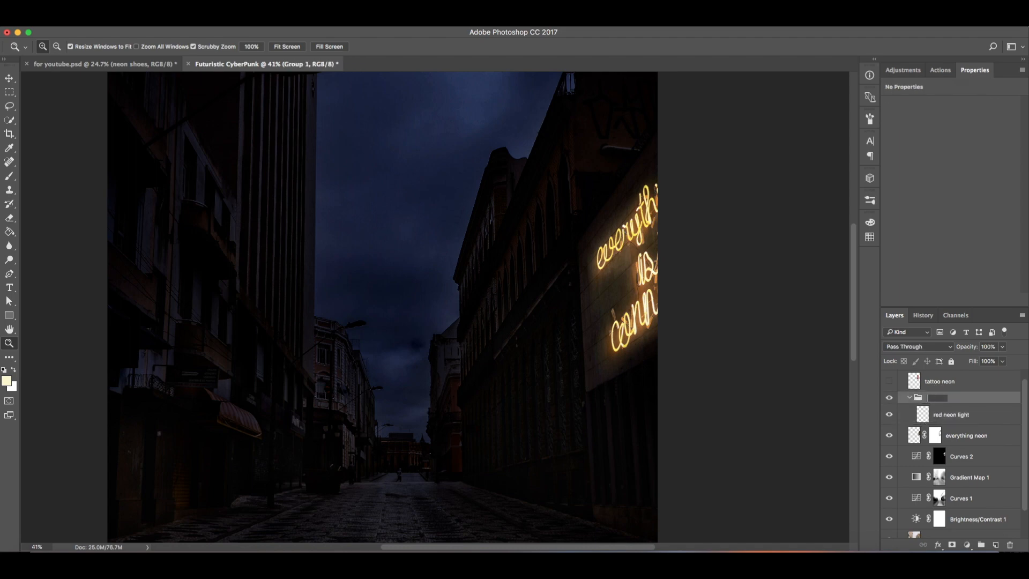
text(neon draw light)
key(Return)
Step: Hide the Brightness/Contrast 1 adjustment layer to see the street brighter
drag(544, 282, 568, 290)
drag(542, 383, 545, 380)
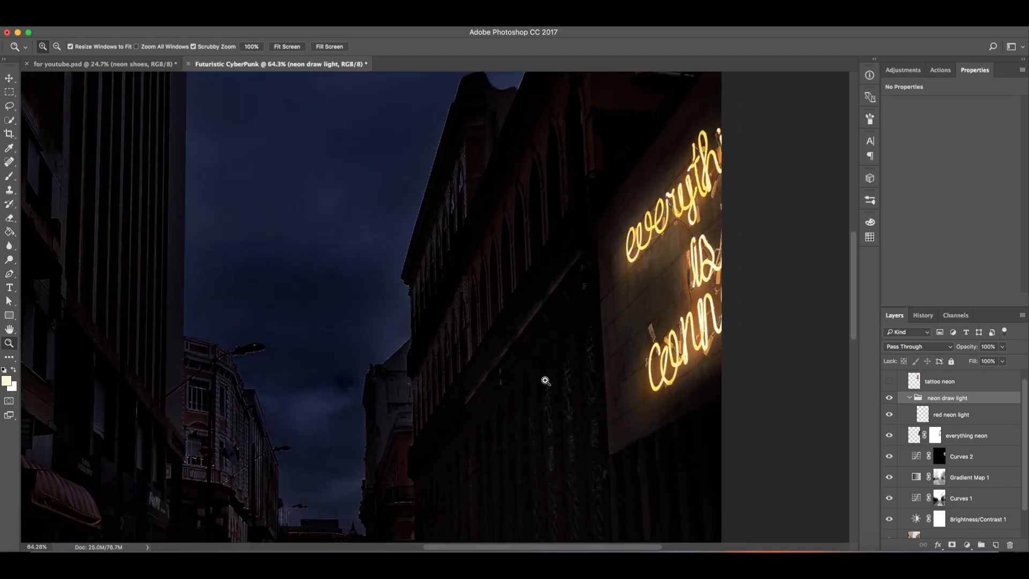
click(889, 519)
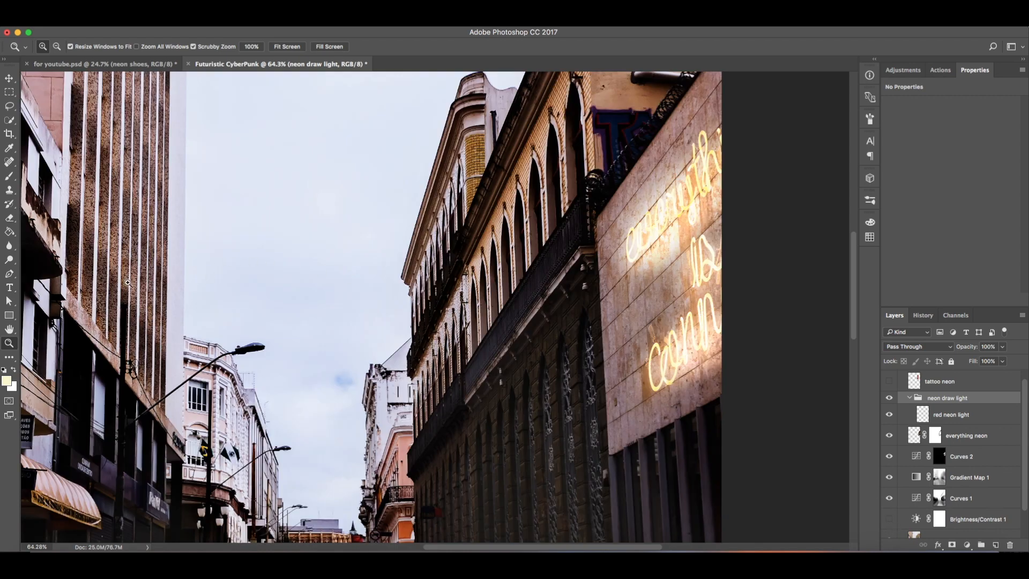
Step: With the Pen tool, draw a path along the balcony's lower edge from its corner down toward the street
click(10, 276)
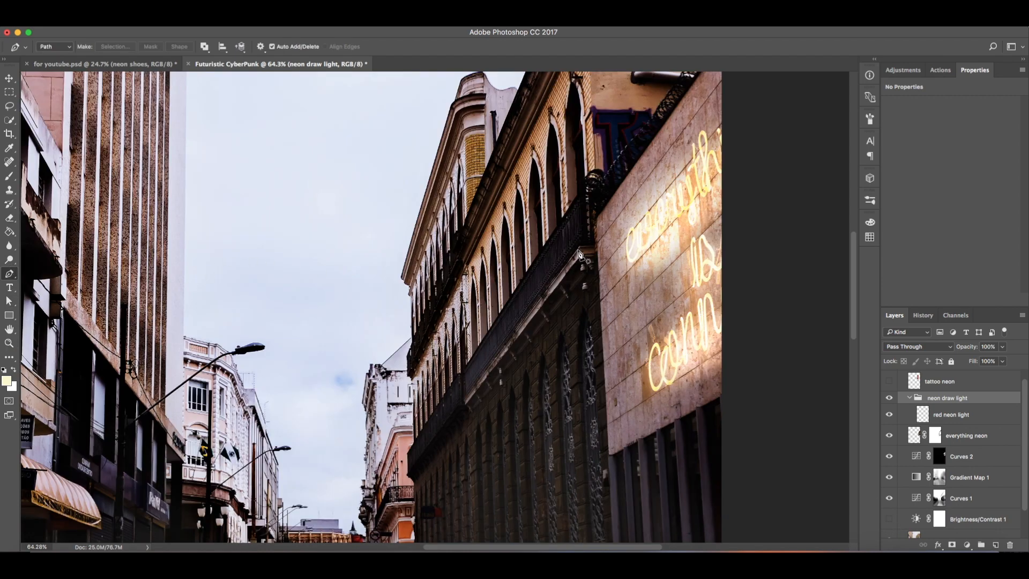
click(580, 246)
click(407, 475)
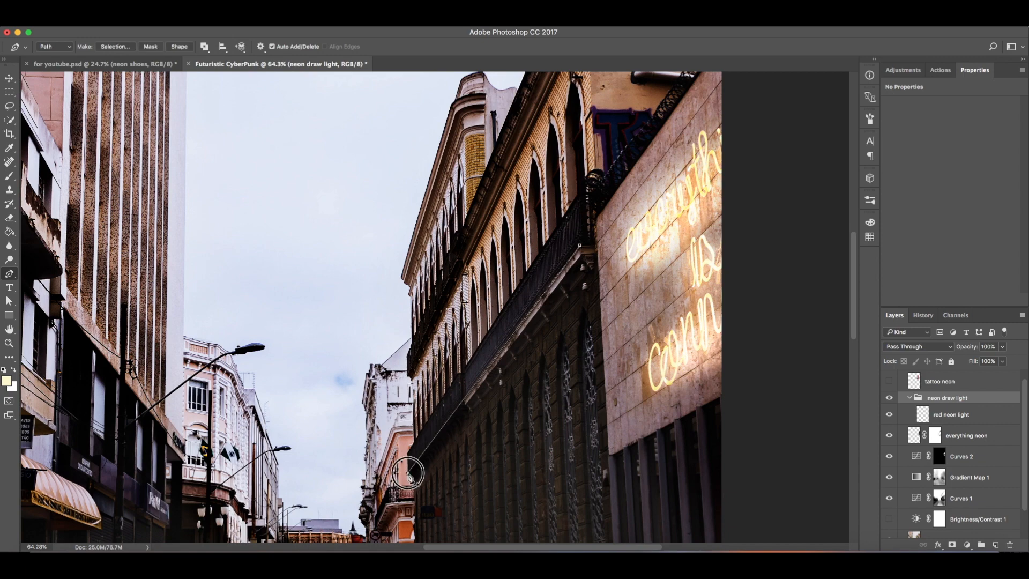
key(z)
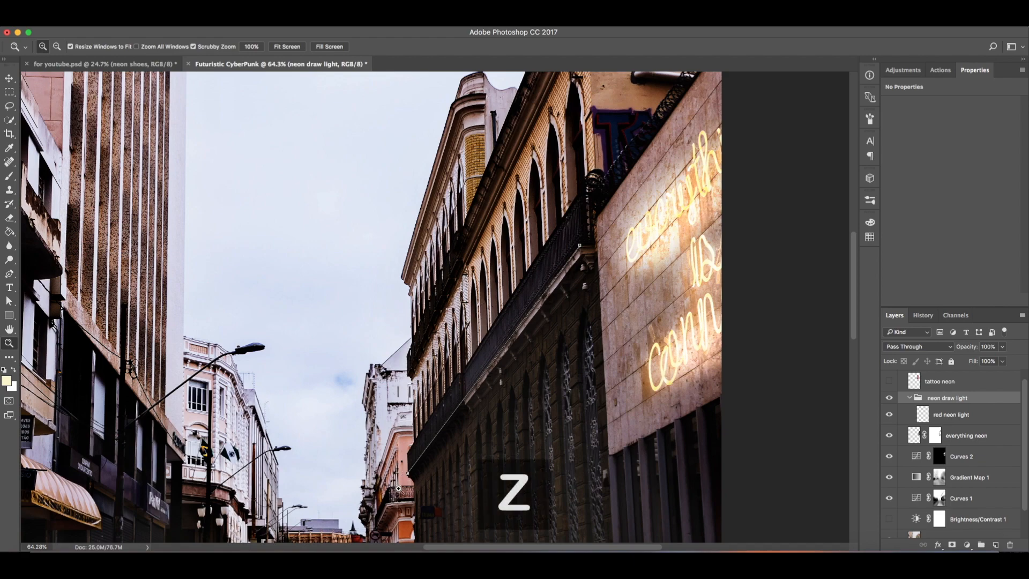
drag(405, 476, 479, 462)
key(p)
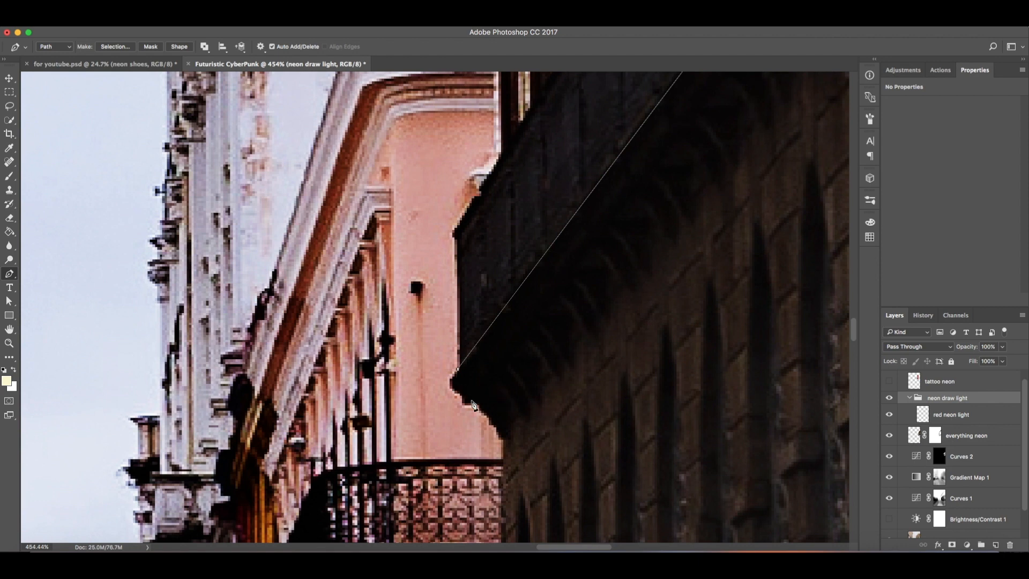
drag(457, 389, 501, 362)
Step: Close the thin strip path at the balcony corner and turn it into a selection
scroll(588, 347, down, 3)
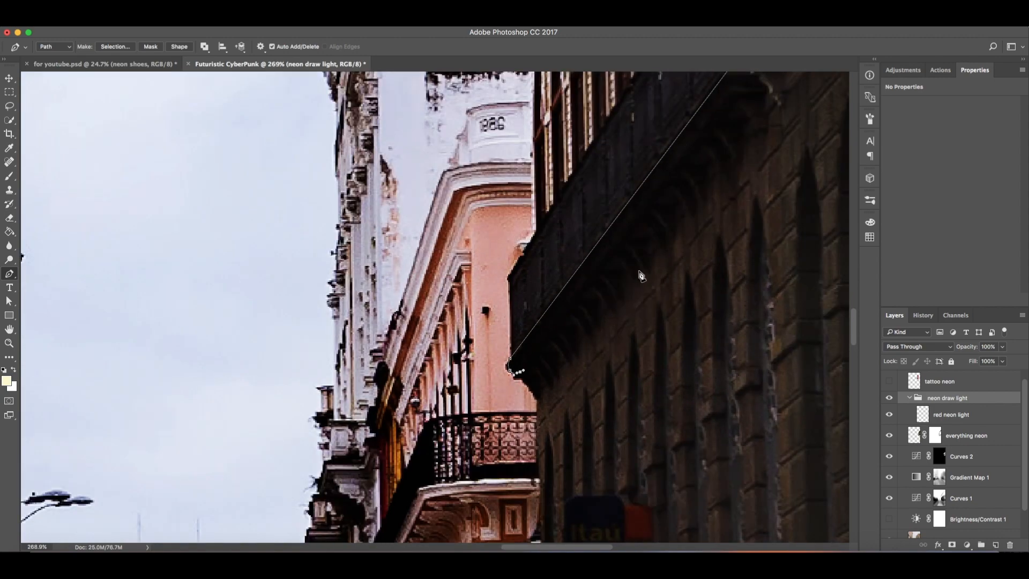
key(h)
scroll(466, 307, right, 15)
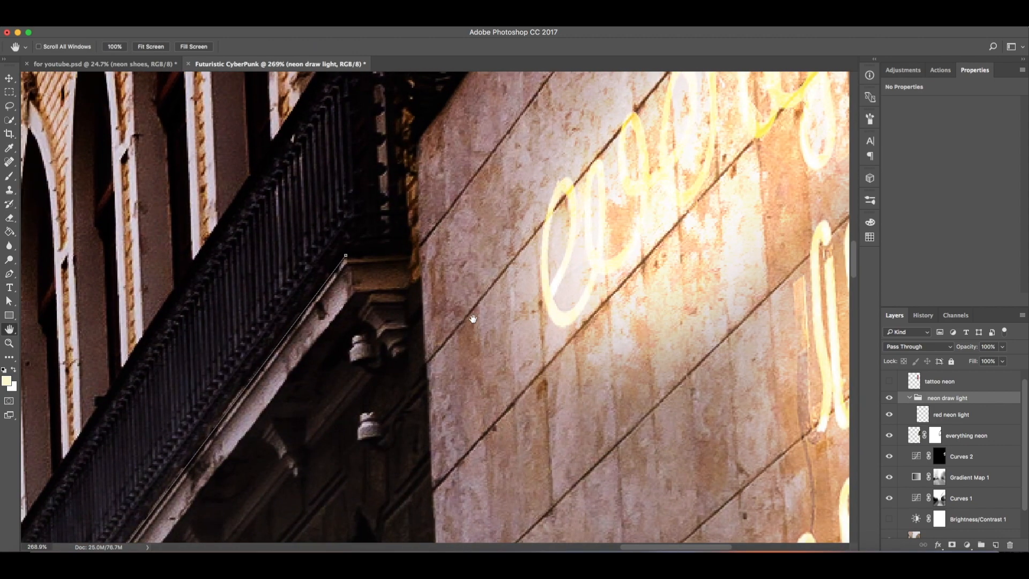
key(p)
click(357, 292)
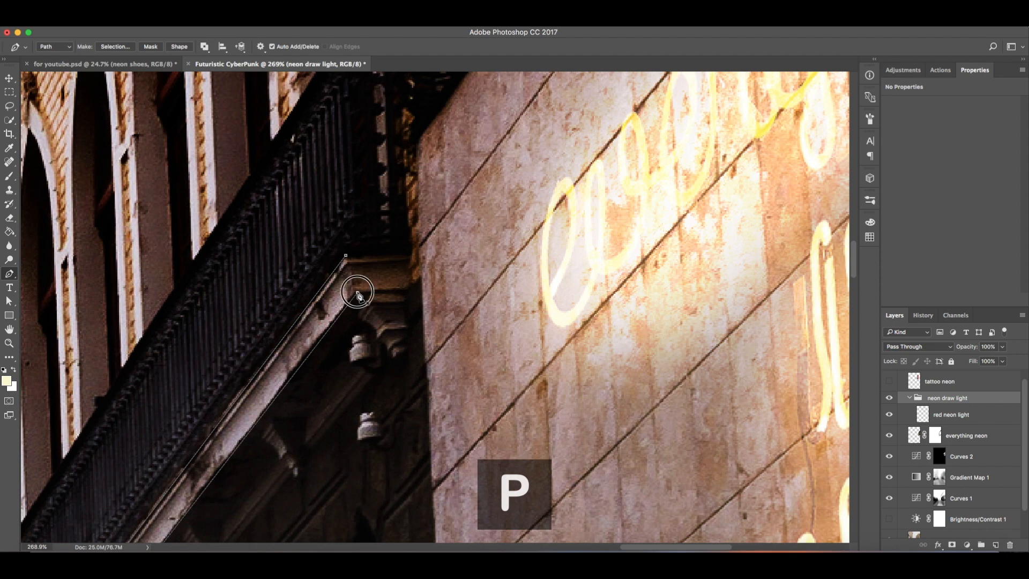
click(346, 256)
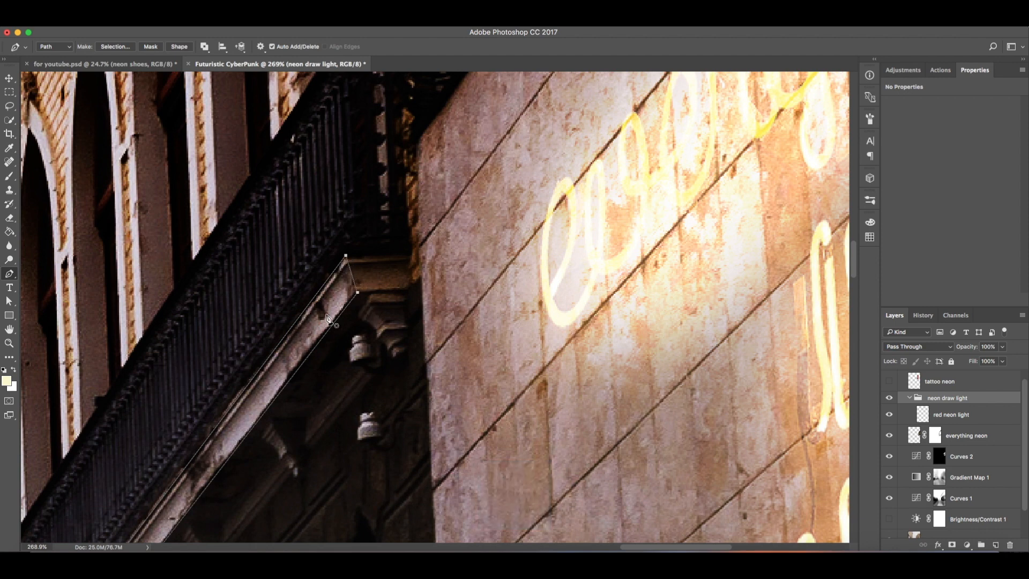
right_click(316, 329)
click(386, 369)
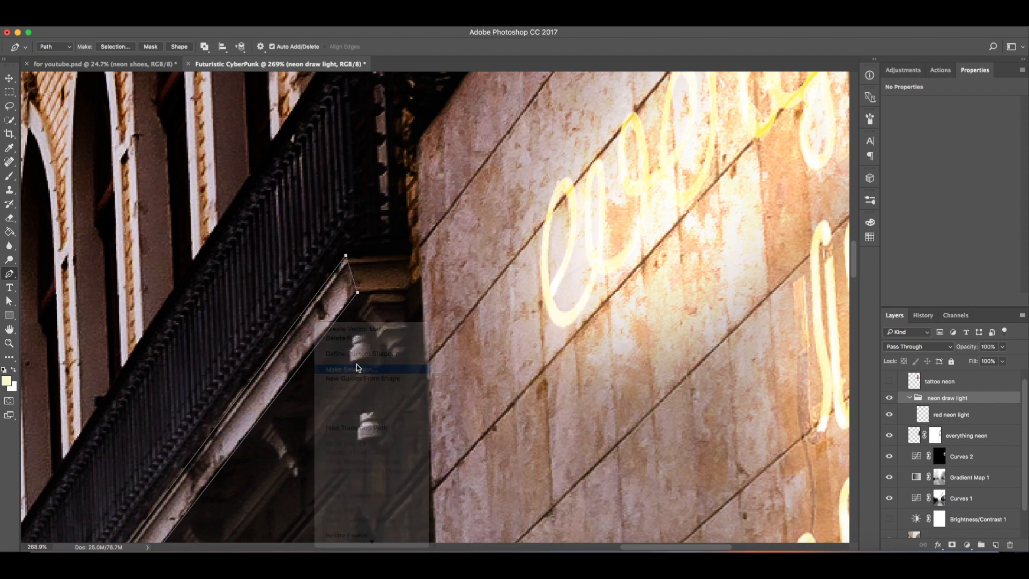
click(575, 224)
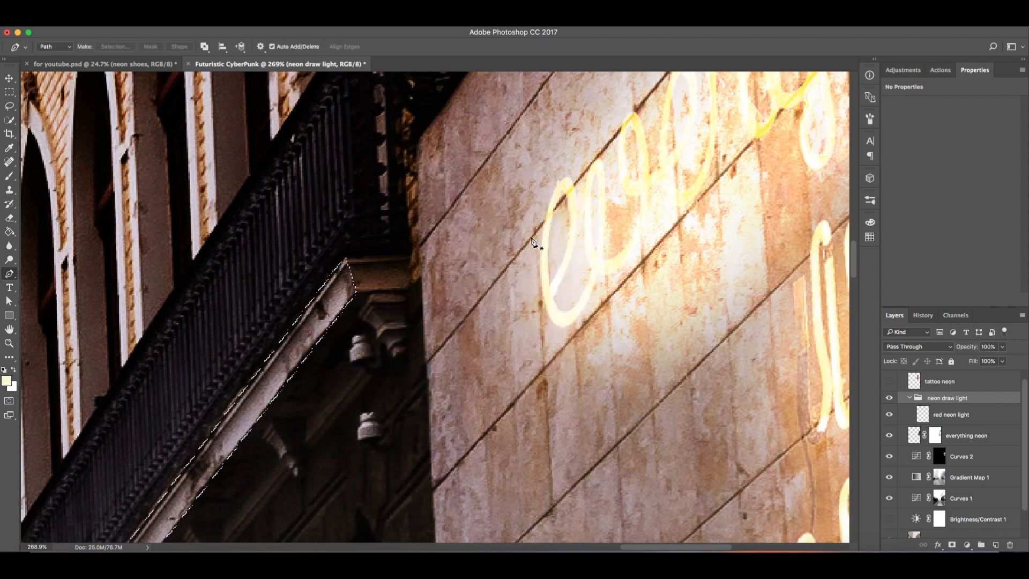
Step: Set the foreground color to bright red in the color picker
click(13, 236)
click(11, 381)
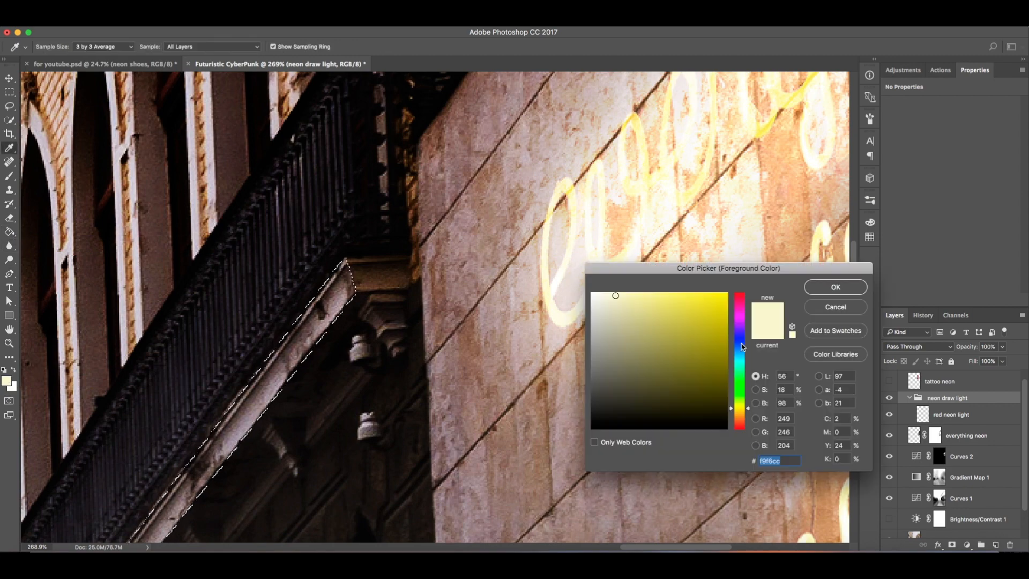
click(745, 295)
click(727, 294)
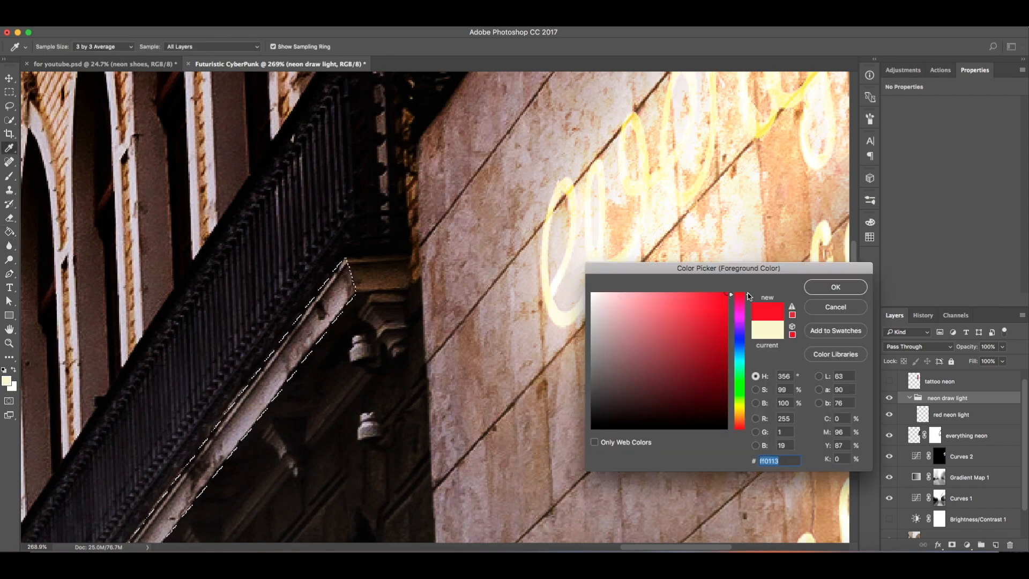
click(737, 293)
click(835, 290)
Step: Fill the selection with red on the red neon light layer, then deselect it
key(g)
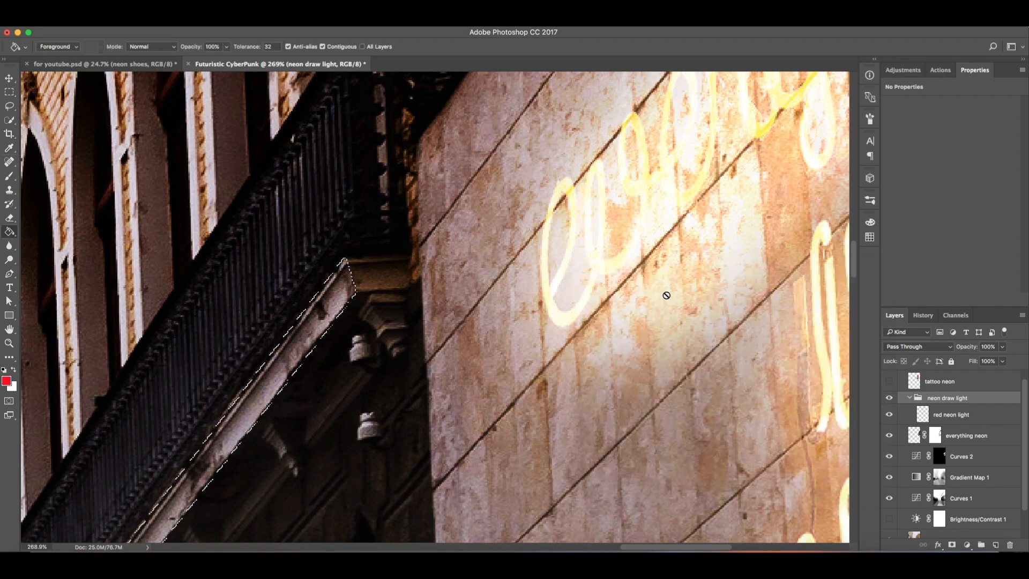
click(927, 419)
click(312, 336)
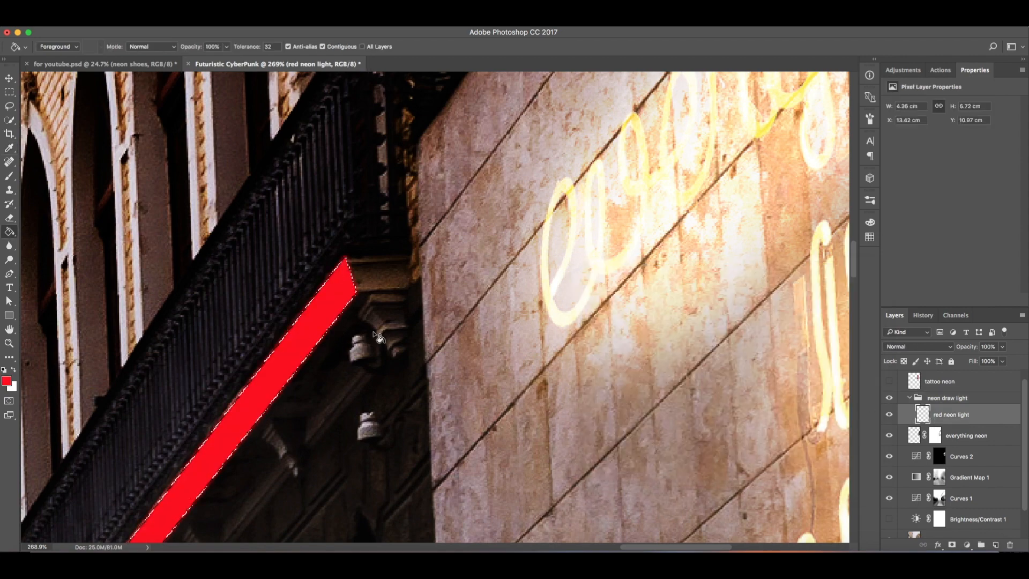
key(l)
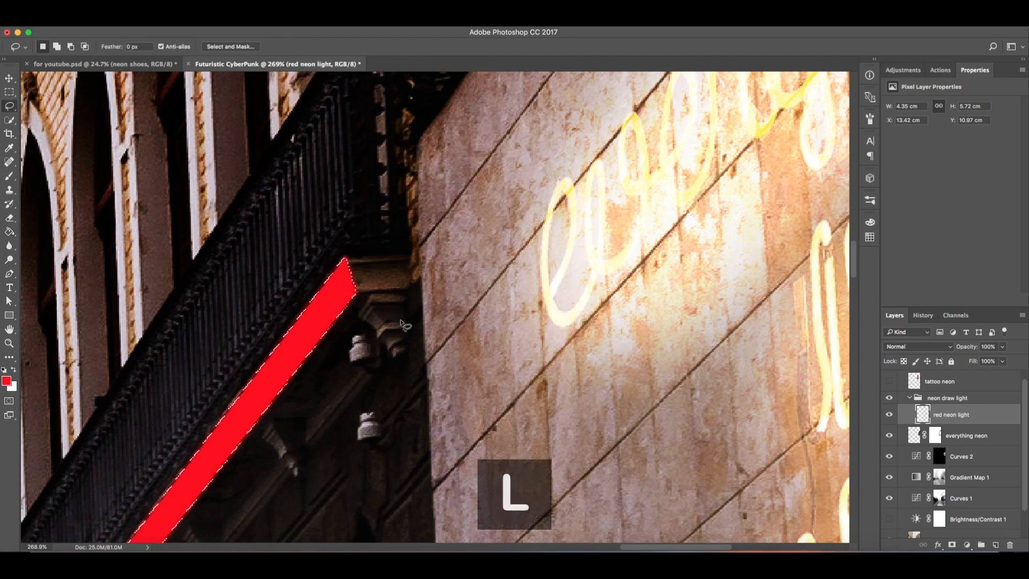
click(397, 322)
Step: Add a new empty layer above the red neon light layer
key(z)
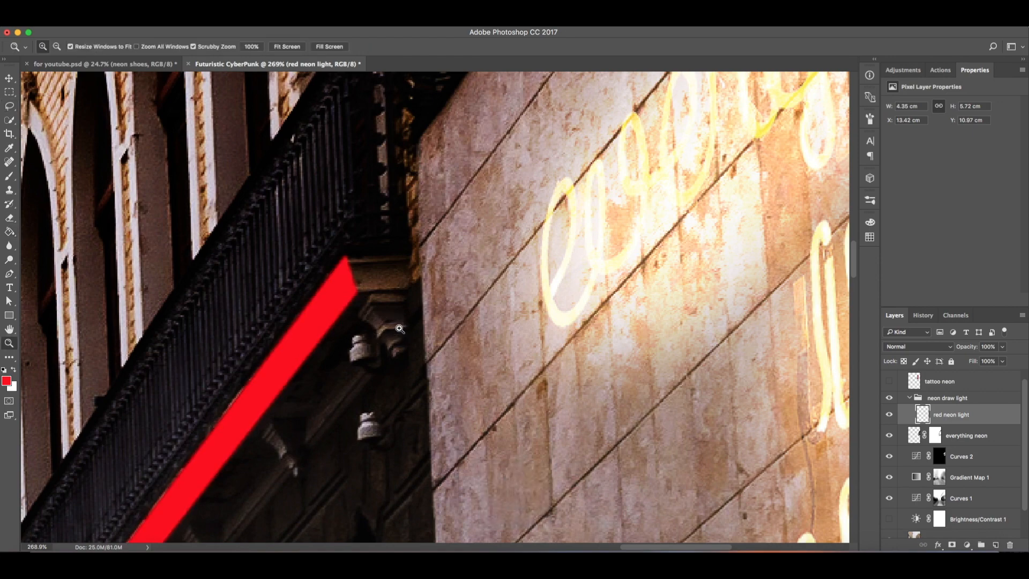
mouse_move(395, 331)
mouse_down()
mouse_move(347, 345)
mouse_move(382, 400)
mouse_move(307, 306)
mouse_move(322, 319)
mouse_up()
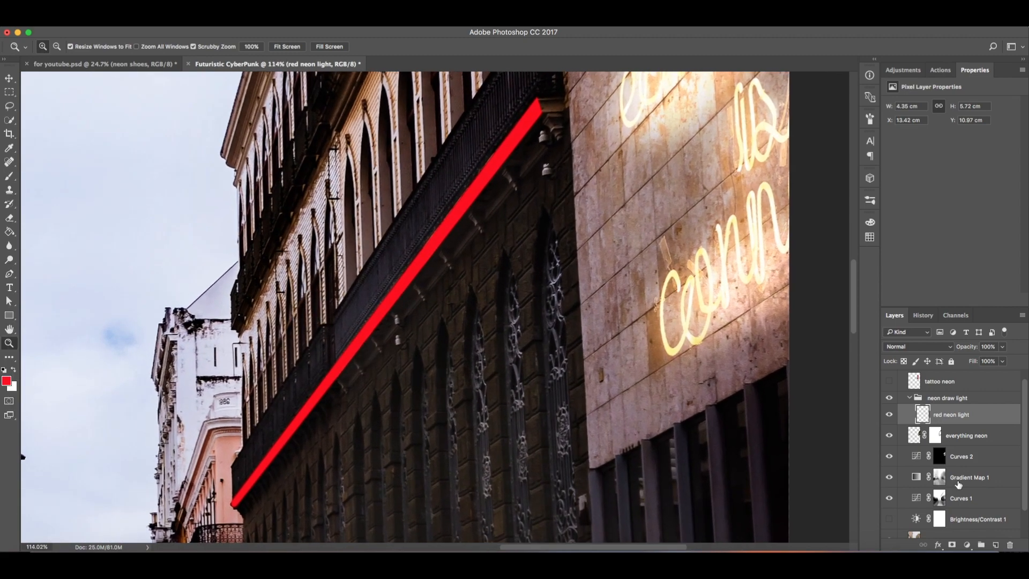
click(995, 548)
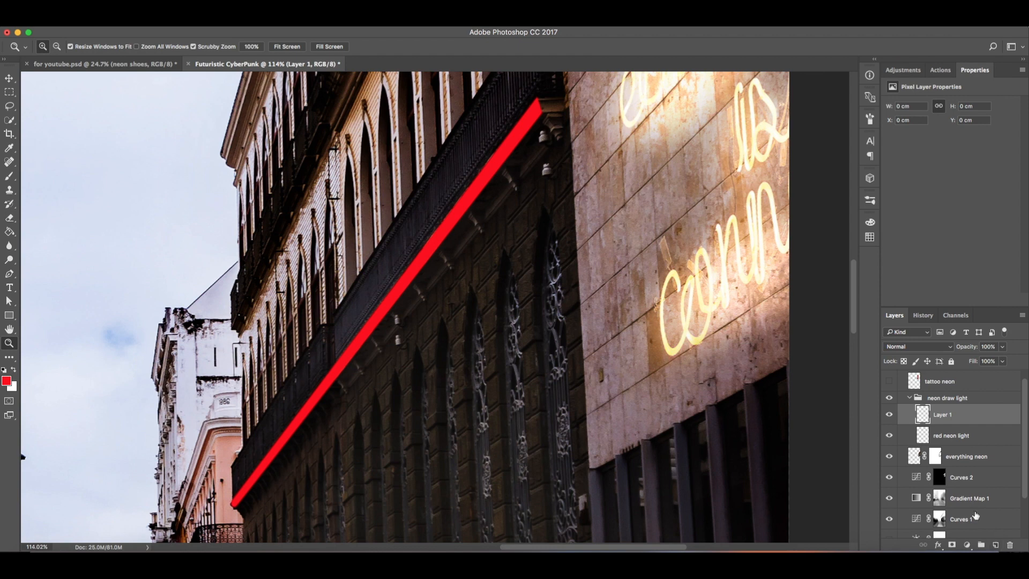
Step: Start a Pen path on the new layer from the red strip's top corner to its lower end
drag(438, 342, 445, 337)
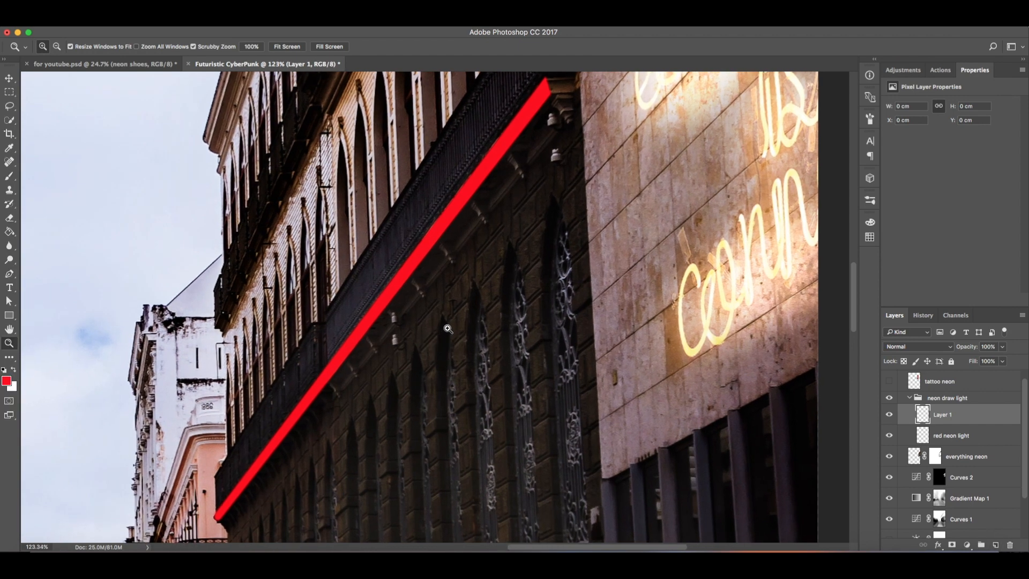
key(p)
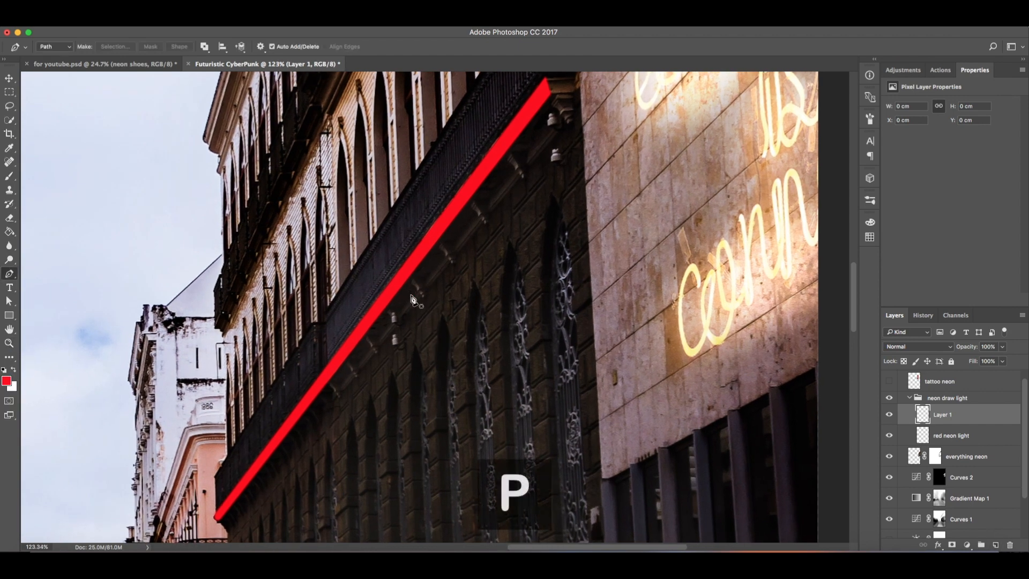
click(545, 83)
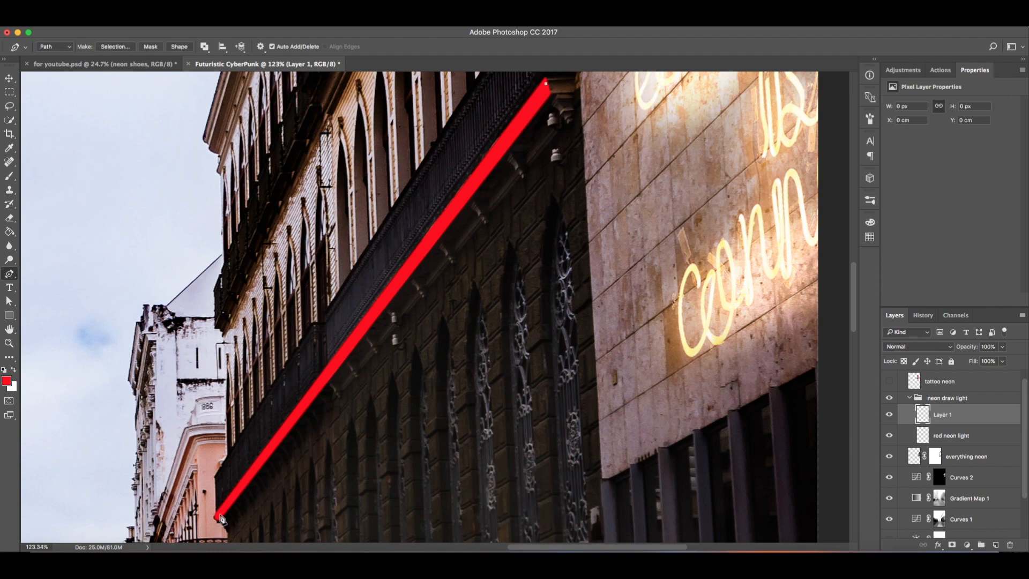
key(super+space)
drag(210, 534, 264, 529)
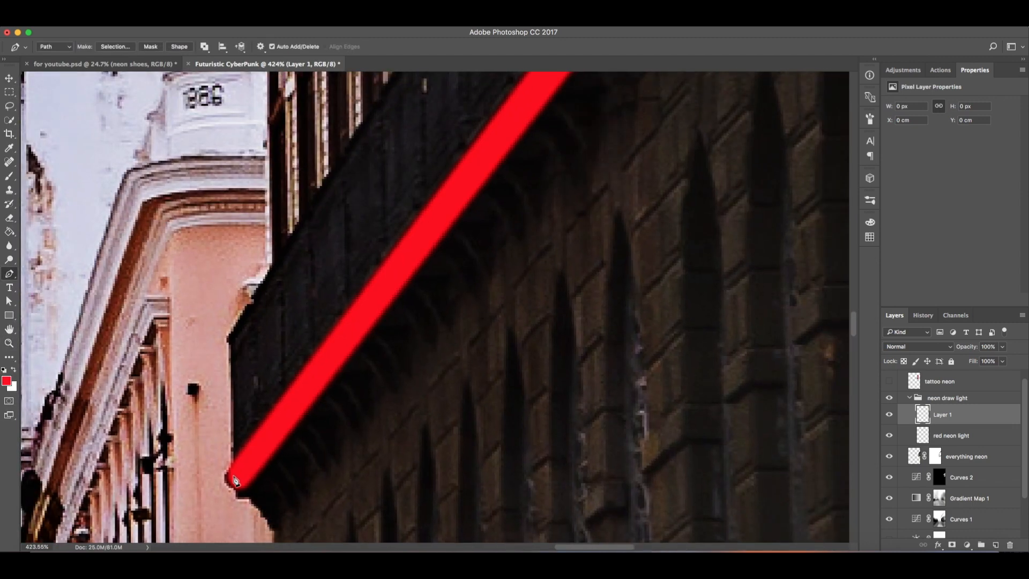
drag(238, 478, 243, 475)
click(247, 468)
Step: Undo the last anchor point placed on the path
key(super+z)
key(space)
drag(519, 227, 322, 461)
drag(475, 230, 311, 456)
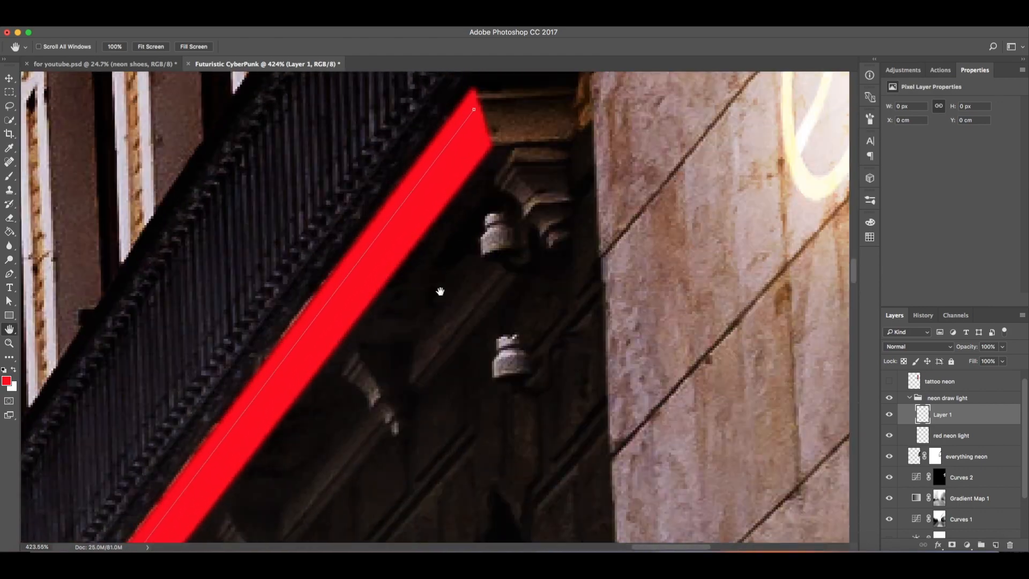
drag(439, 292, 358, 395)
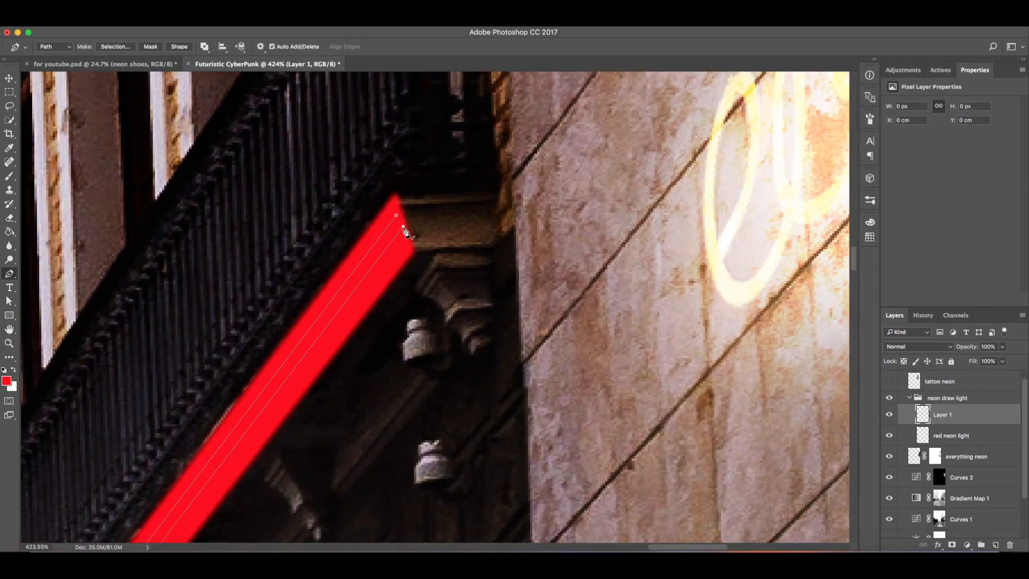
key(ctrl+z)
Step: Finish the Pen path with an anchor at the red strip's top corner
key(z)
drag(401, 225, 295, 247)
mouse_move(188, 486)
mouse_down()
mouse_move(218, 489)
mouse_move(182, 490)
mouse_up()
drag(480, 274, 513, 262)
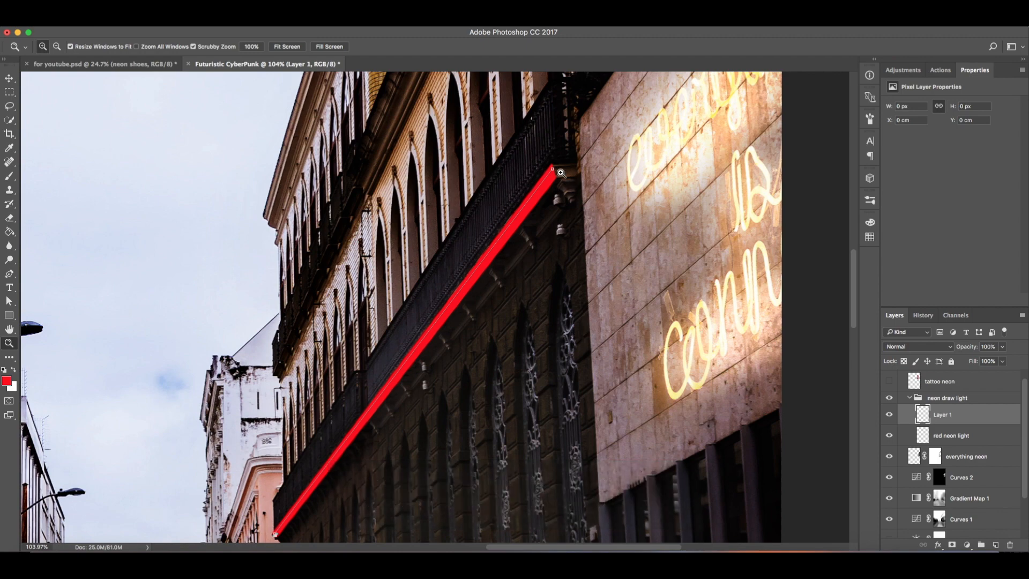
drag(560, 173, 610, 163)
key(p)
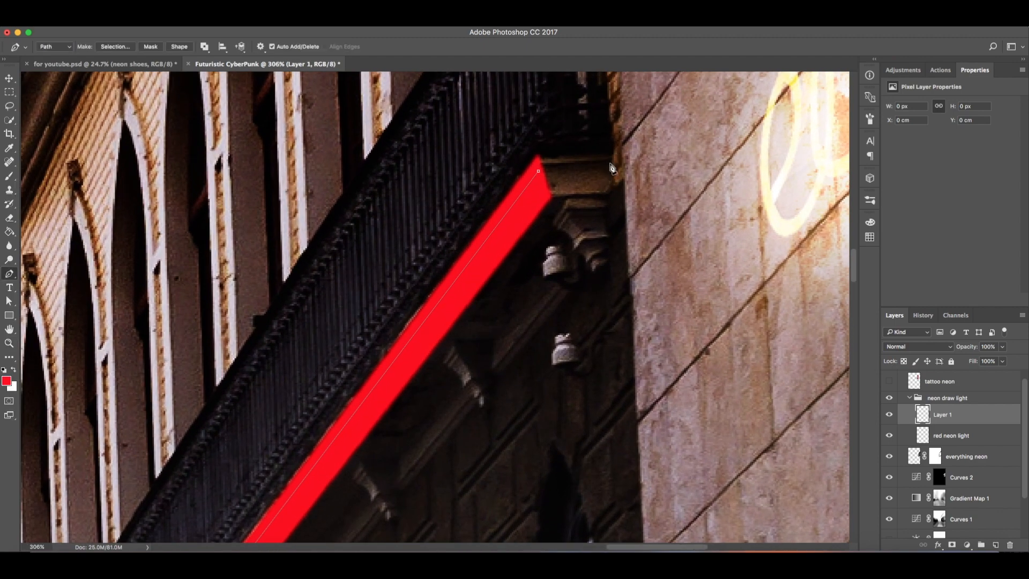
click(544, 187)
Step: Convert the path into a selection with a 1 pixel feather radius
key(z)
drag(453, 248, 425, 304)
key(p)
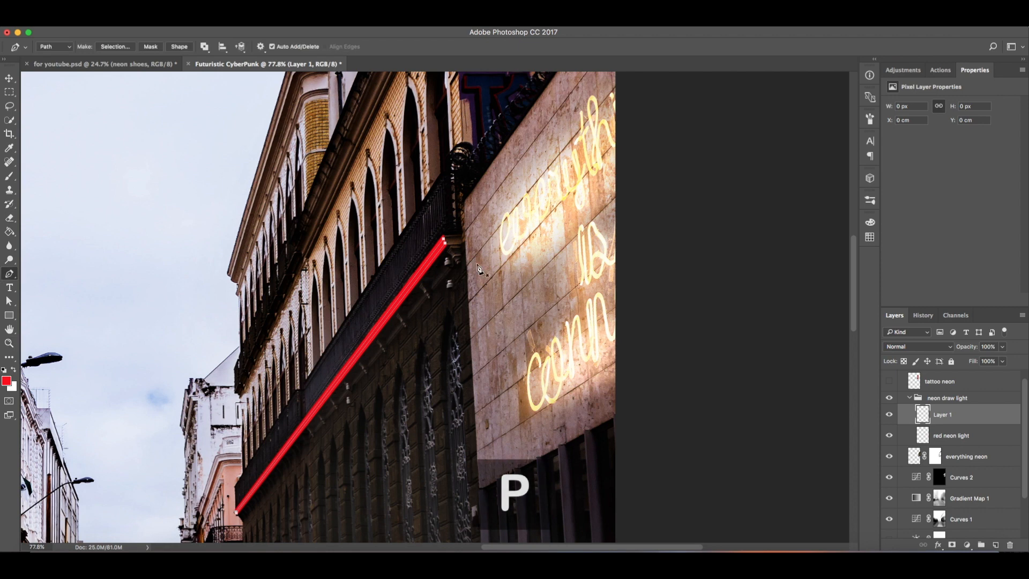
right_click(411, 279)
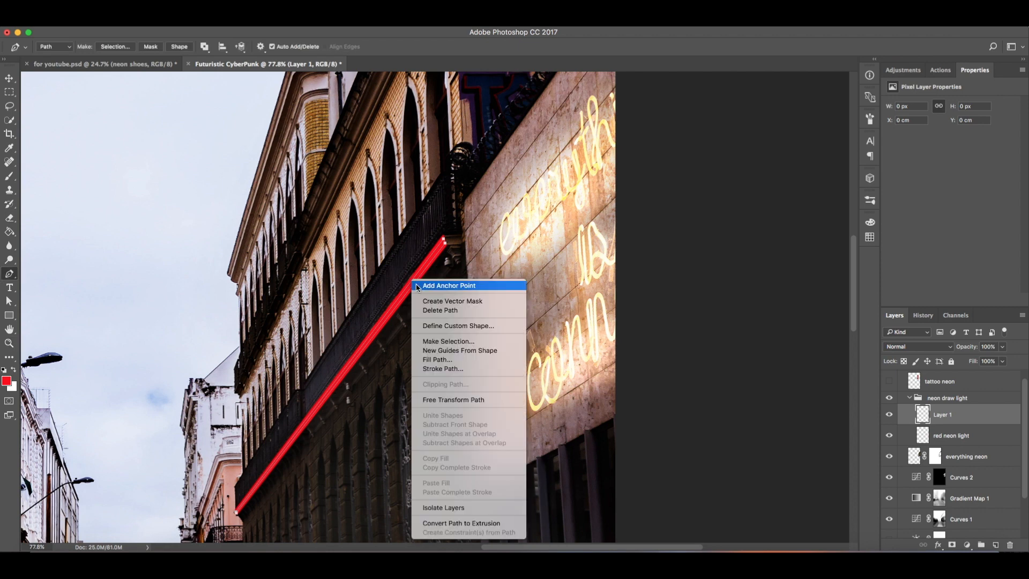
click(437, 343)
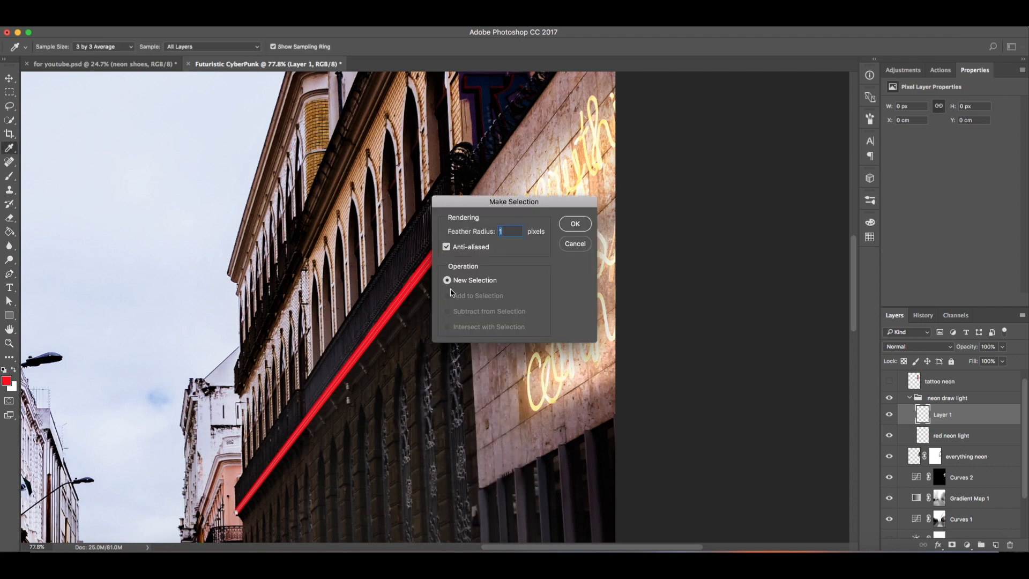
click(582, 233)
Step: Set the foreground color to a pale yellow, about #f9f2c5
key(z)
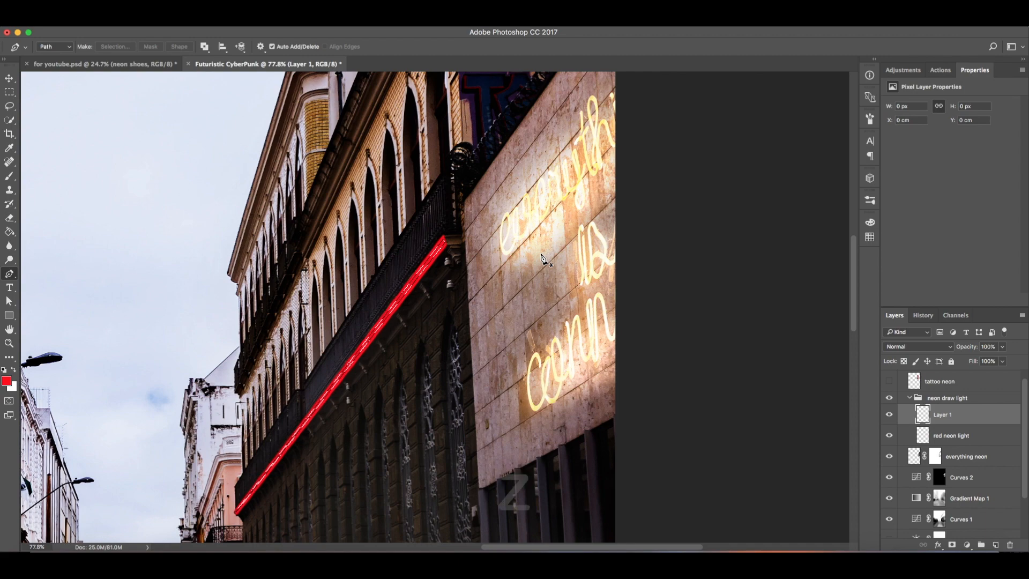
drag(362, 312, 404, 324)
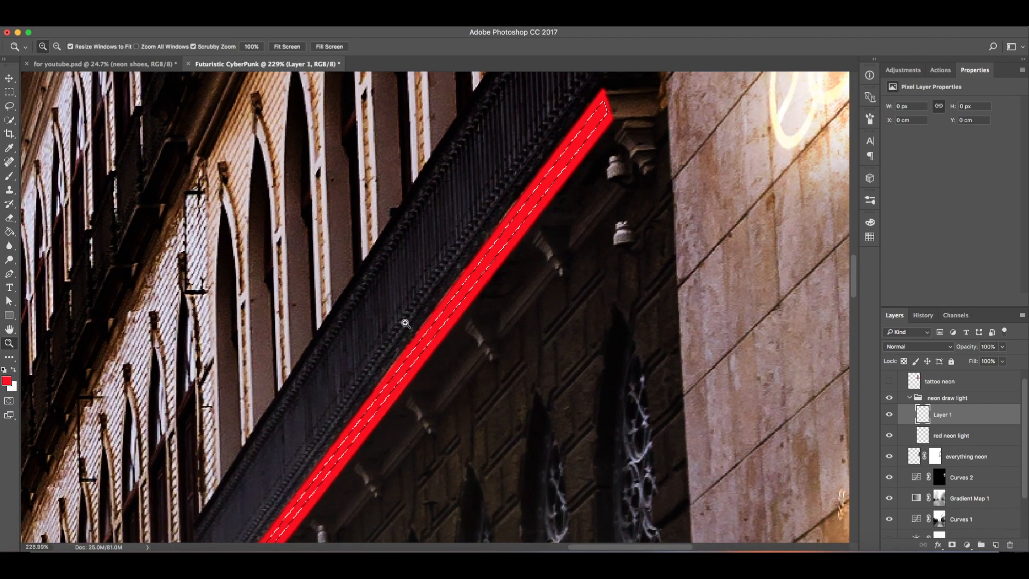
key(f)
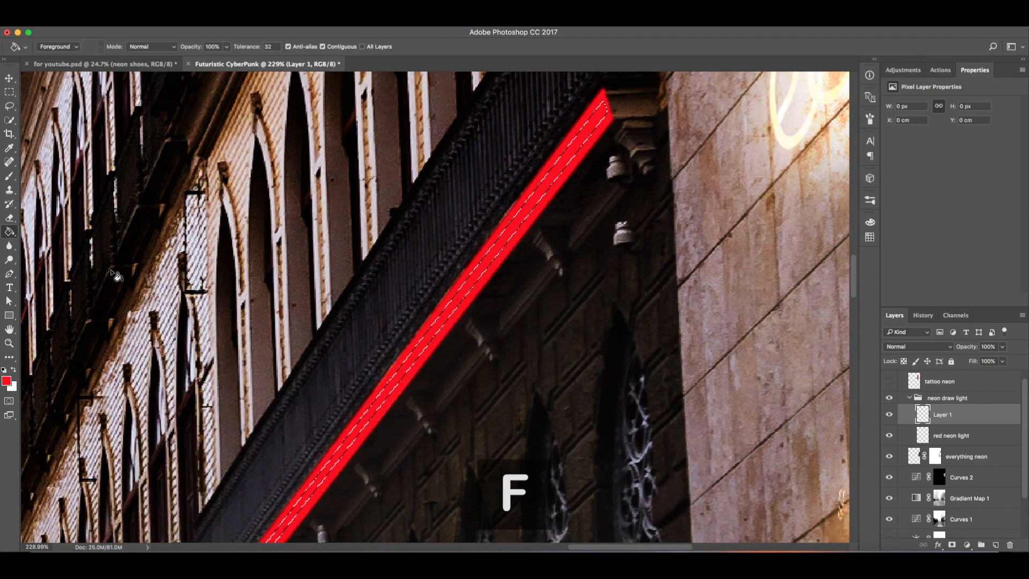
click(7, 380)
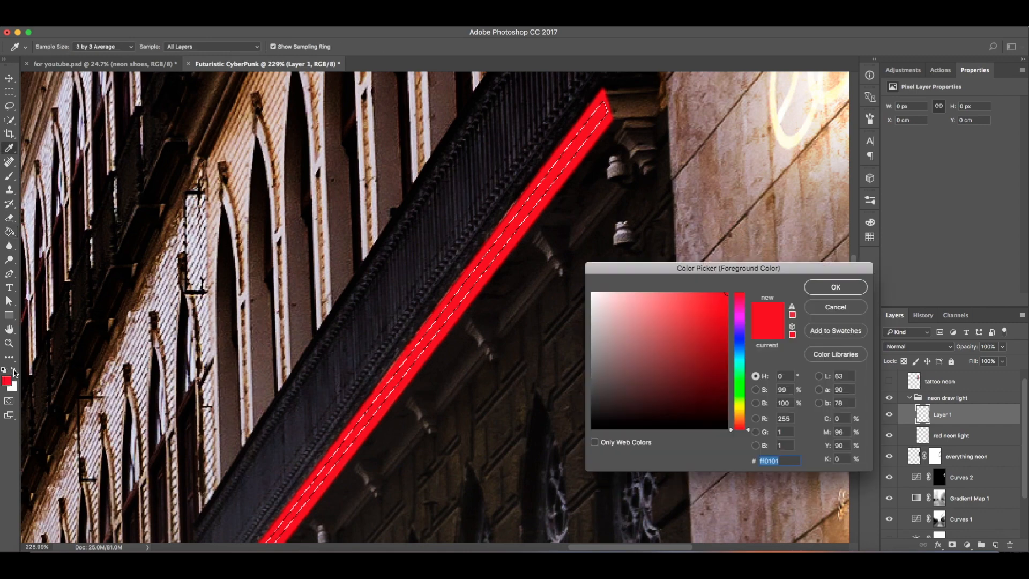
click(738, 409)
click(620, 295)
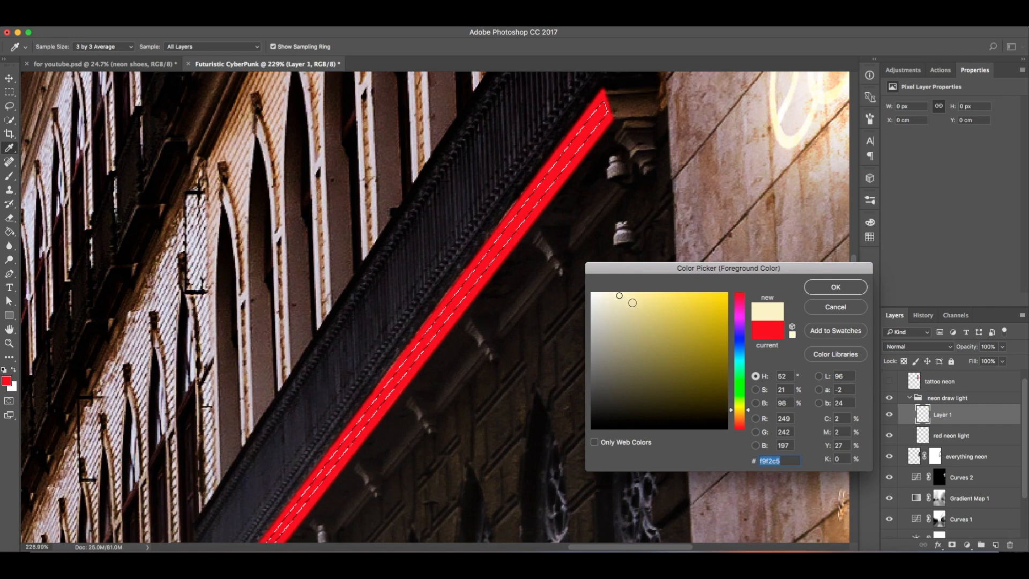
click(624, 294)
click(835, 288)
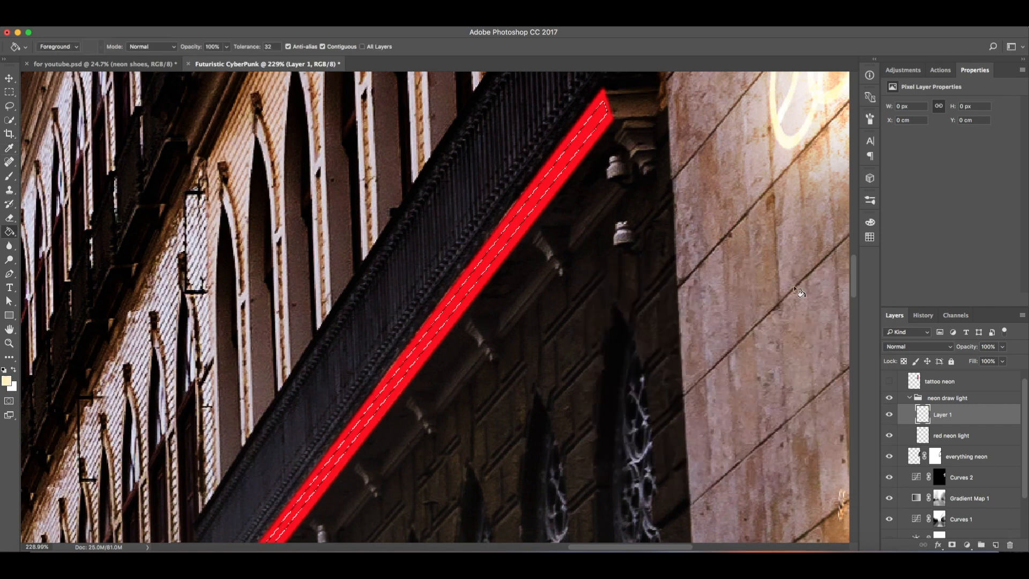
Step: Fill the selection with the pale yellow on the new layer, then deselect it
click(501, 250)
key(z)
drag(502, 250, 316, 250)
key(l)
click(509, 288)
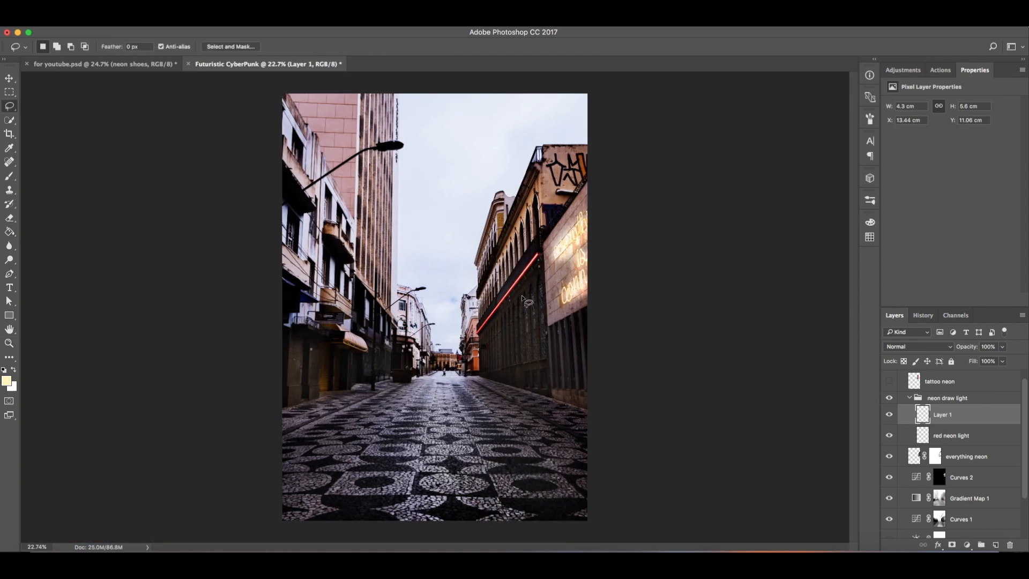
Step: Turn on the darkening layer at the bottom of the layer stack to preview the strip at night
key(z)
click(890, 535)
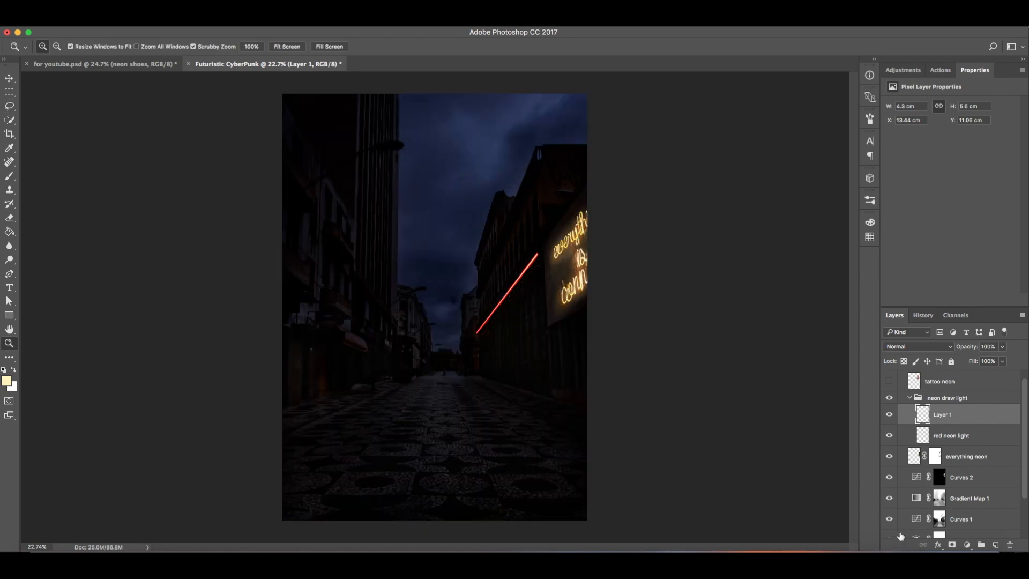
drag(565, 289, 598, 284)
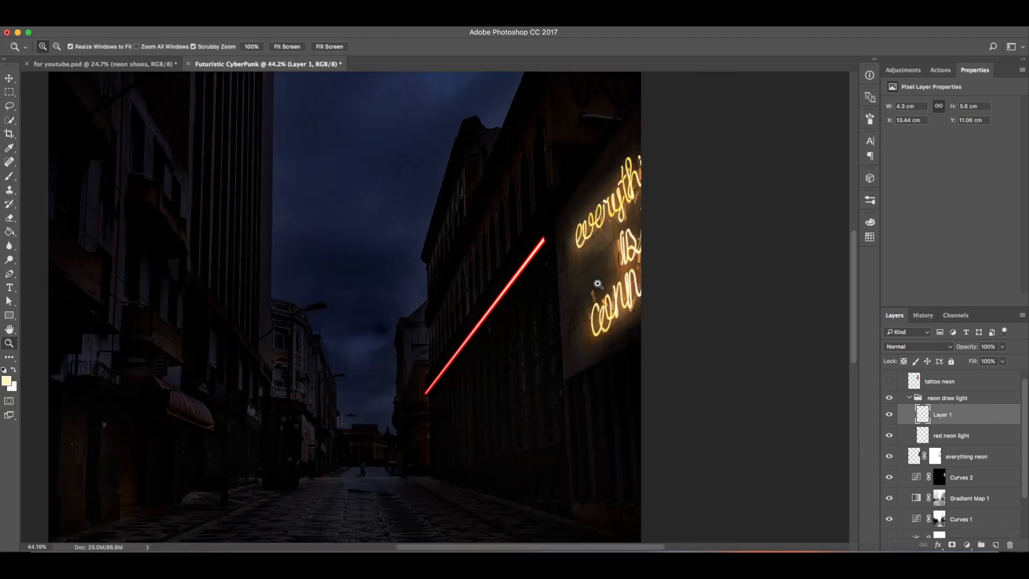
drag(531, 279, 576, 294)
drag(514, 284, 394, 227)
drag(506, 288, 551, 303)
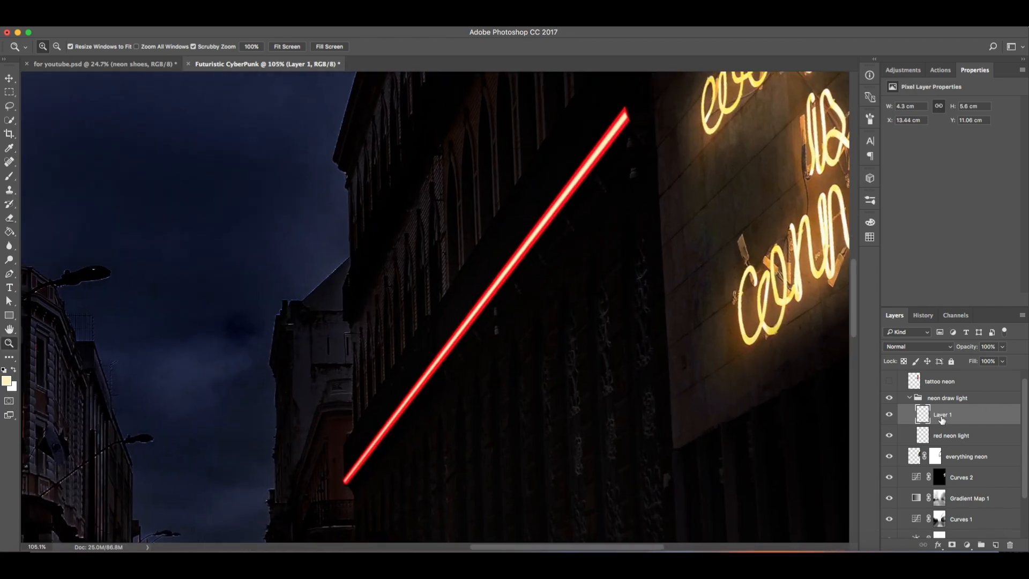
Step: Rename the new layer as yellow neon
text(yellow neon)
key(Return)
Step: Duplicate the red neon light layer twice
click(967, 442)
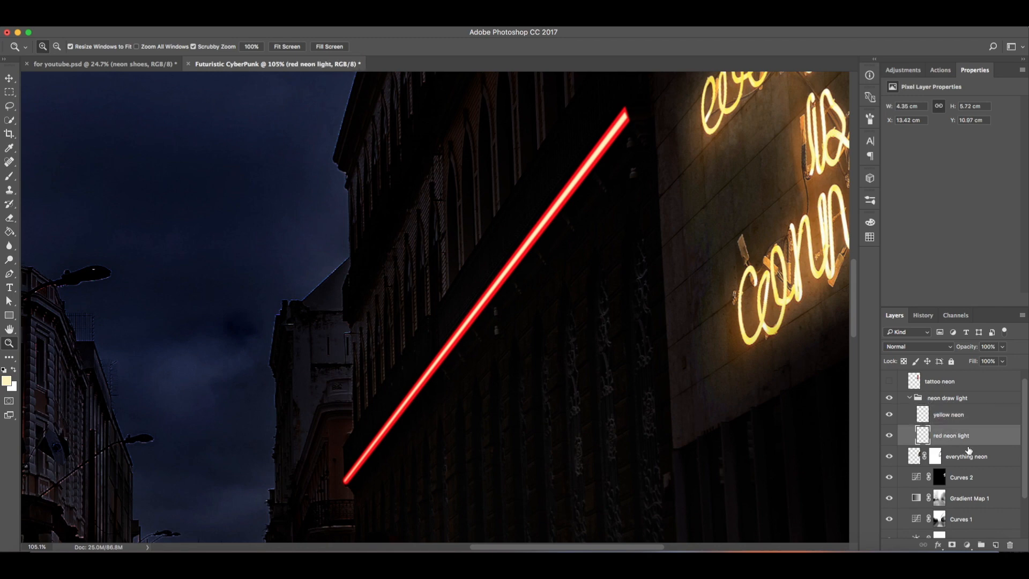
key(super+j)
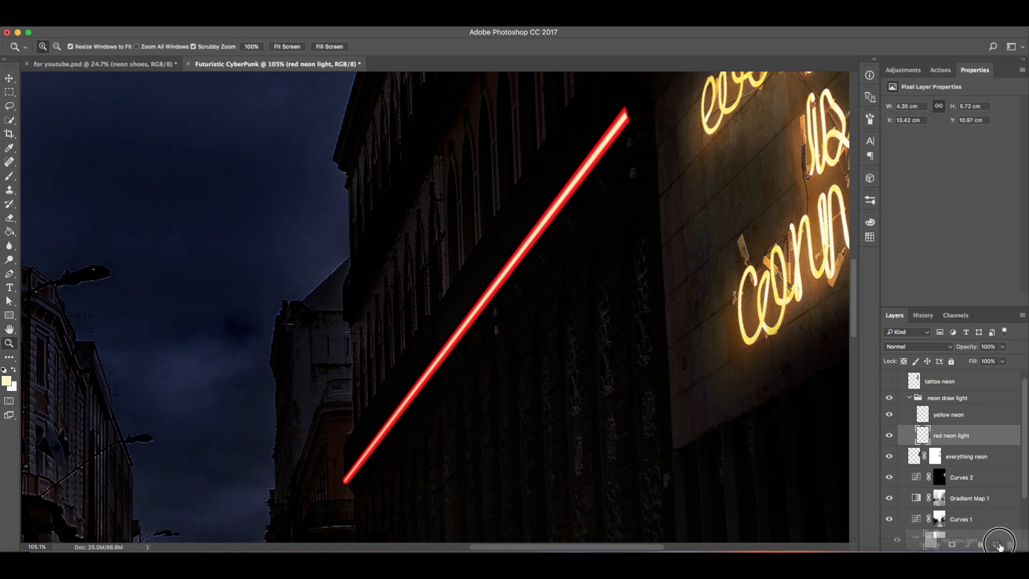
key(super+j)
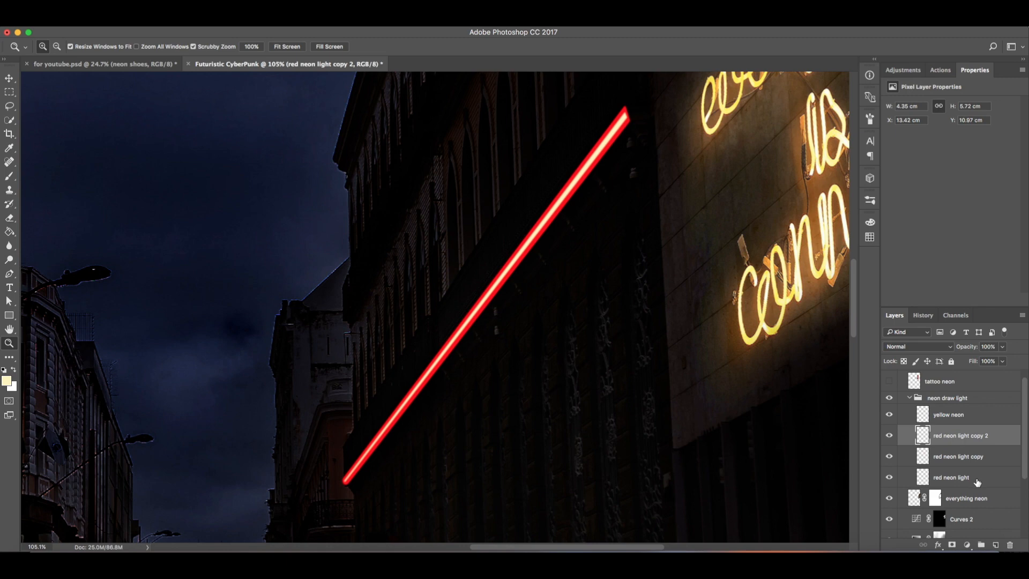
Step: Set the blending mode of the red neon light layer and its first copy to Linear Dodge (Add)
click(977, 485)
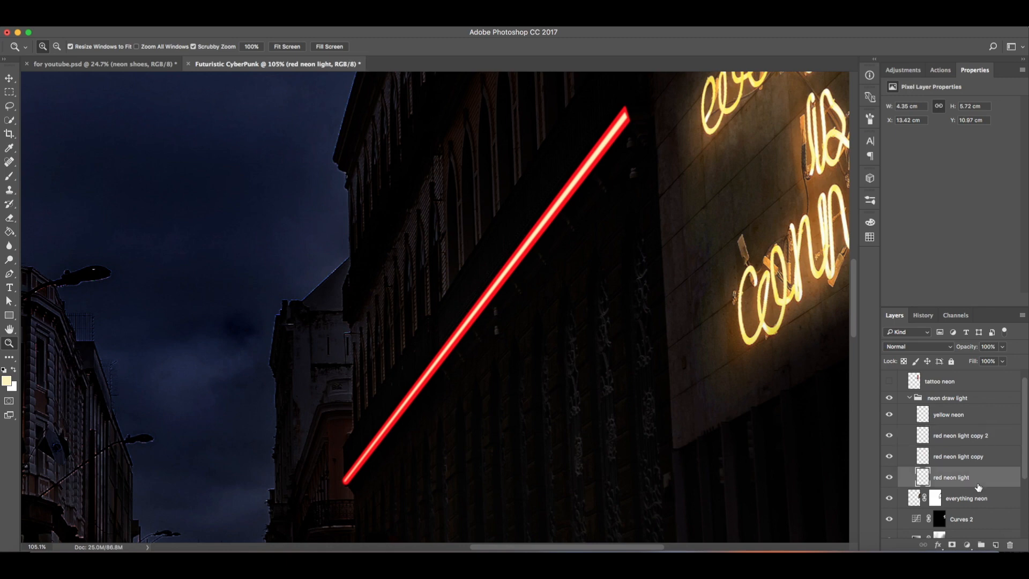
click(919, 347)
click(916, 439)
click(951, 456)
click(918, 350)
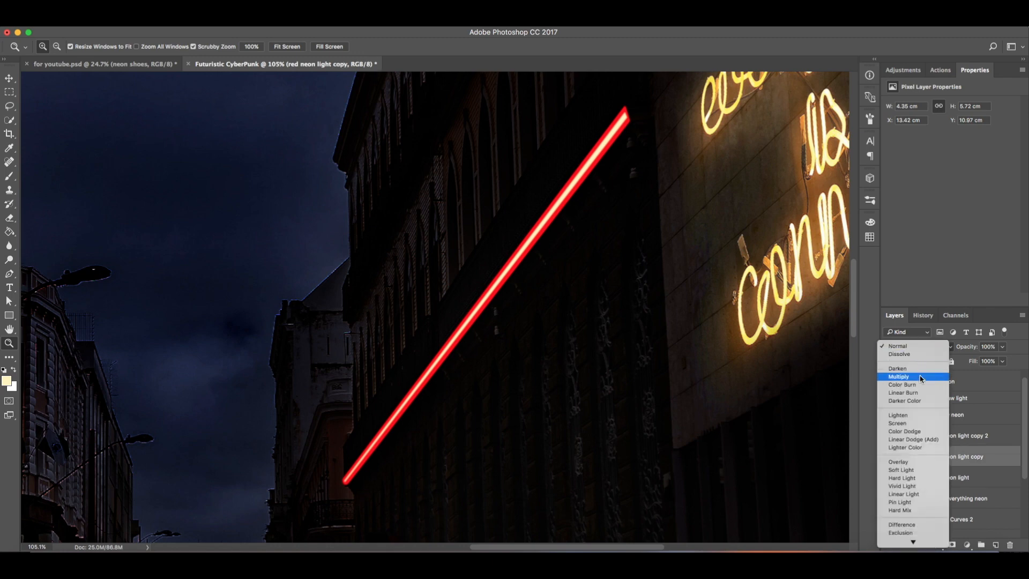
click(920, 441)
Step: Set the blending mode of red neon light copy 2 to Screen
click(951, 436)
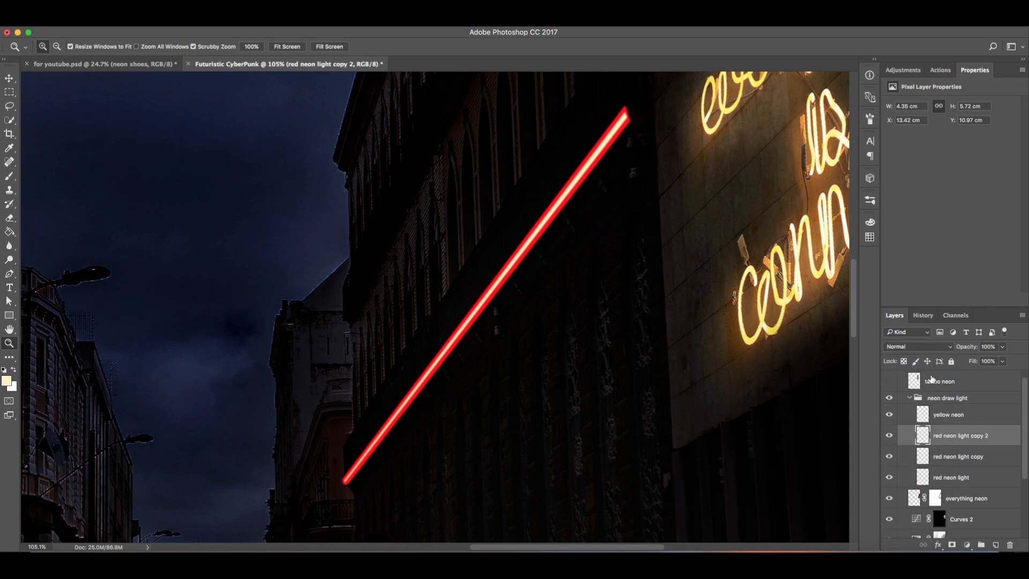
click(917, 346)
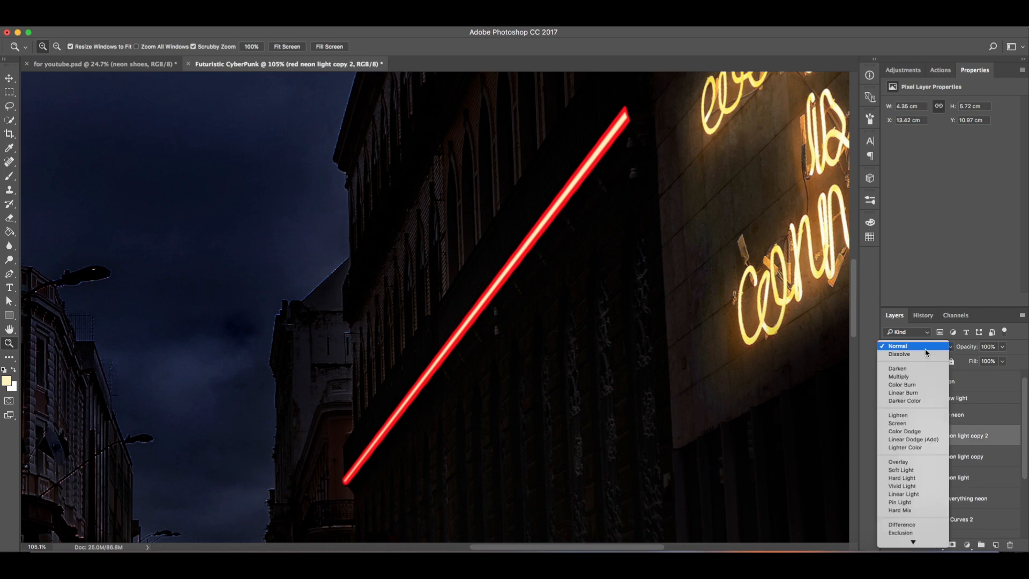
click(916, 424)
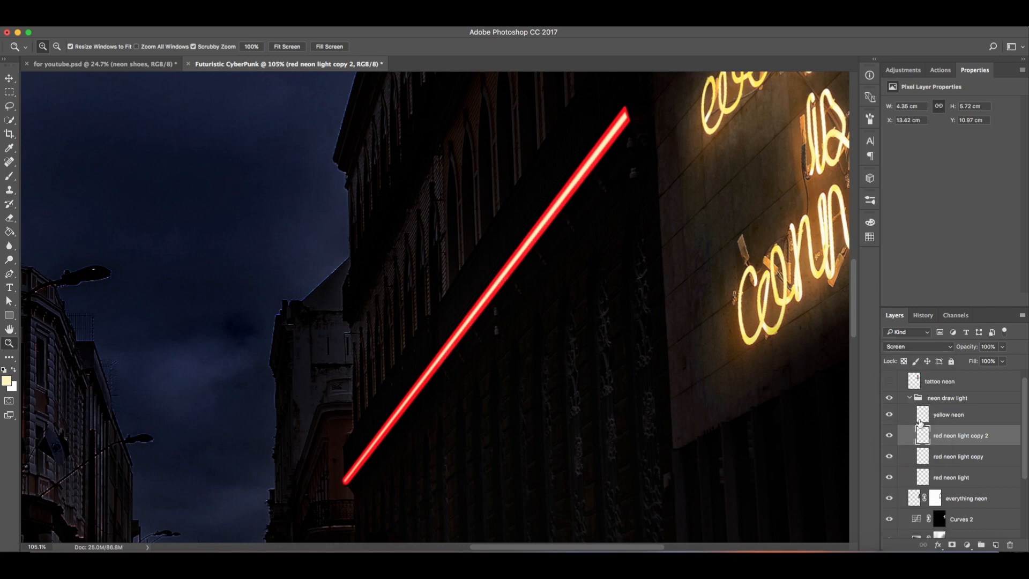
Step: Apply a Gaussian Blur with a 15 pixel radius to the red neon light layer
click(960, 481)
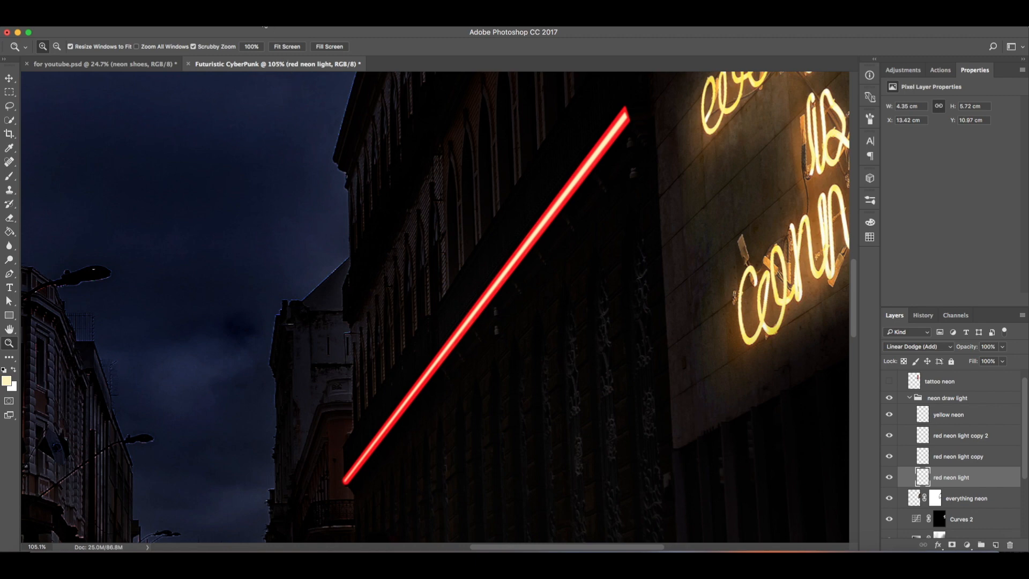
click(265, 25)
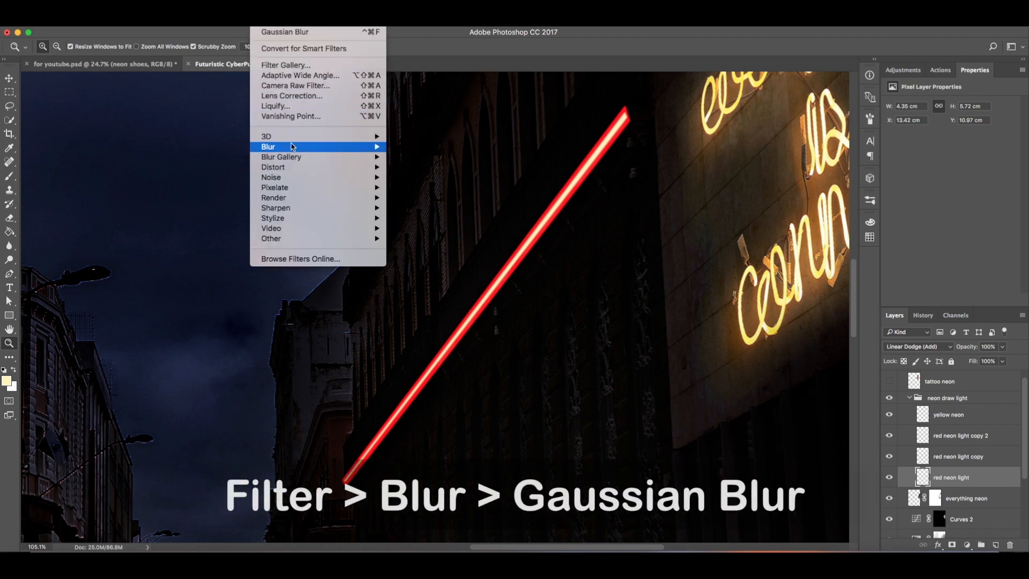
mouse_move(294, 147)
click(411, 189)
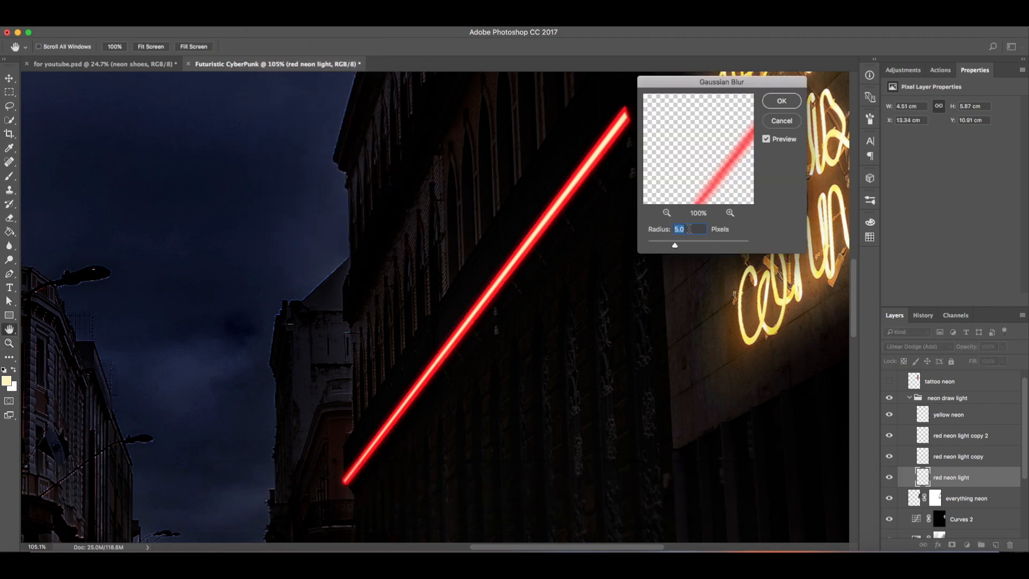
text(15)
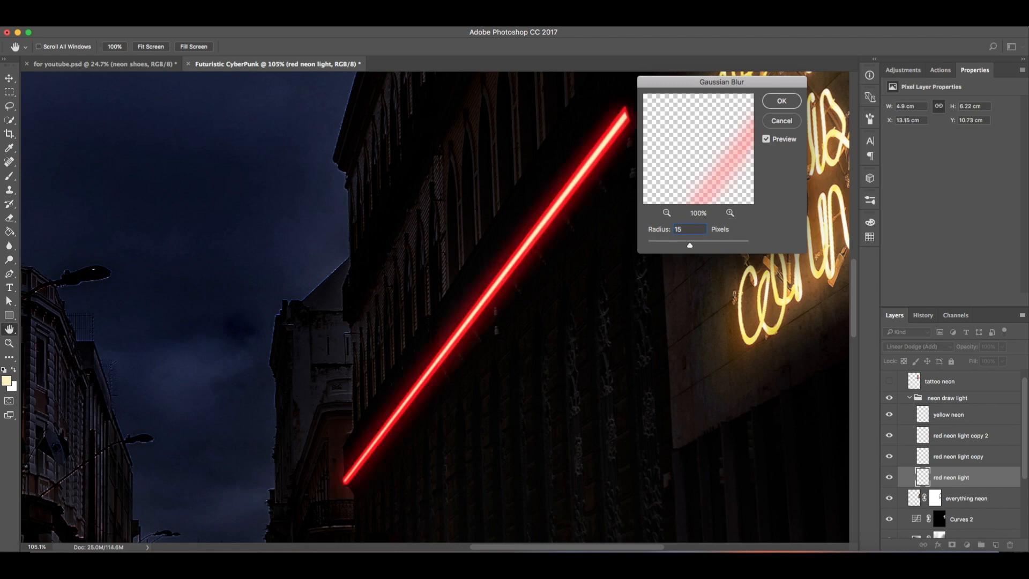
key(Return)
Step: Zoom out and back in to review the blurred red strip in the whole scene
scroll(435, 307, down, 10)
scroll(435, 307, up, 3)
scroll(435, 307, down, 1)
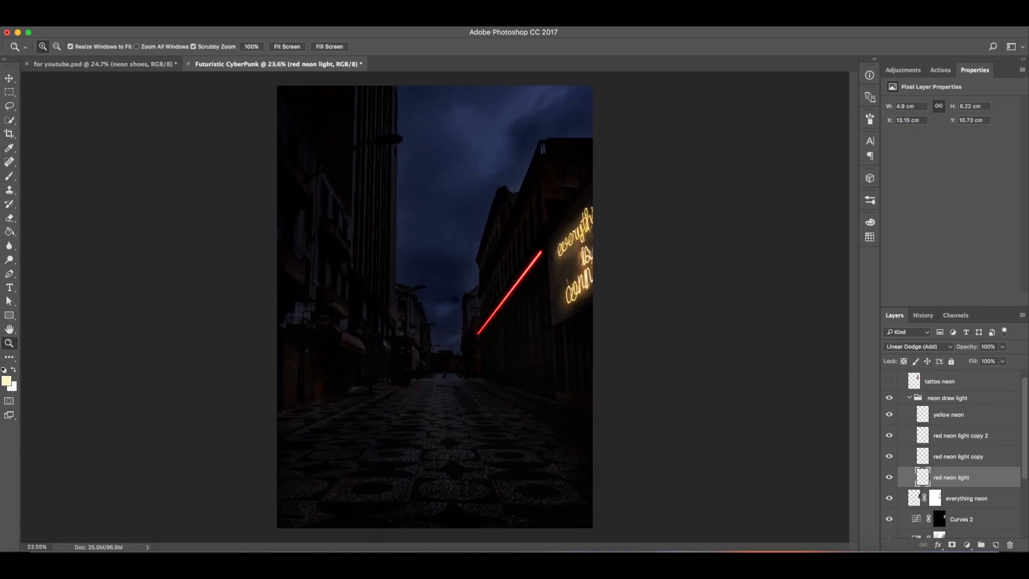
scroll(435, 307, up, 6)
scroll(435, 307, down, 4)
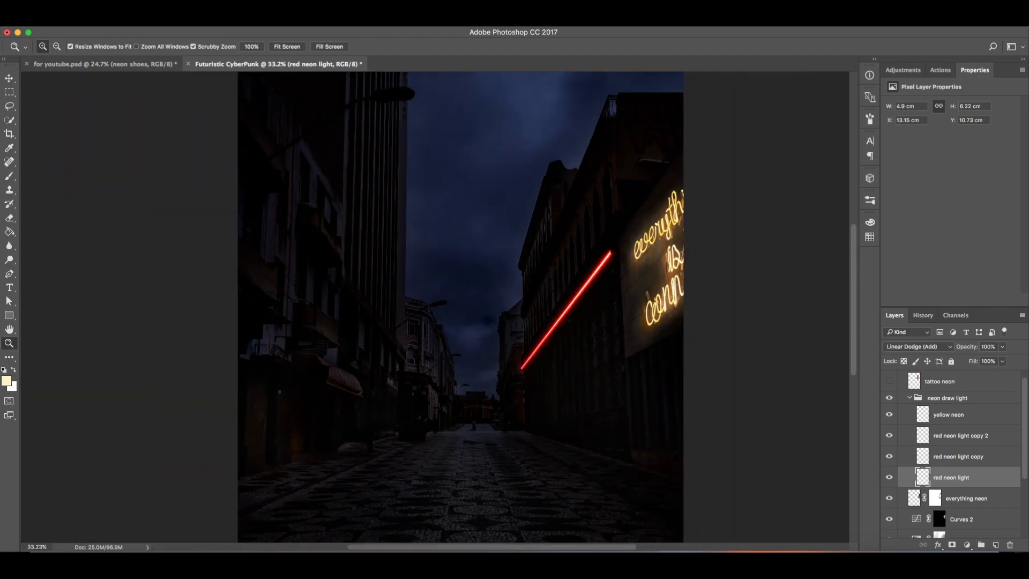
scroll(580, 307, up, 5)
scroll(430, 300, down, 10)
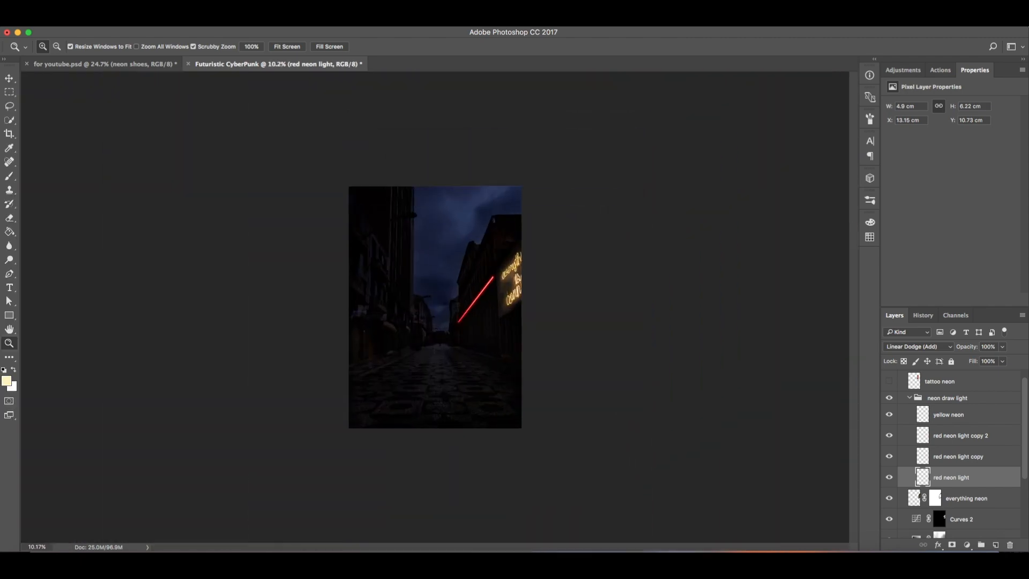
scroll(435, 307, up, 4)
scroll(491, 283, up, 6)
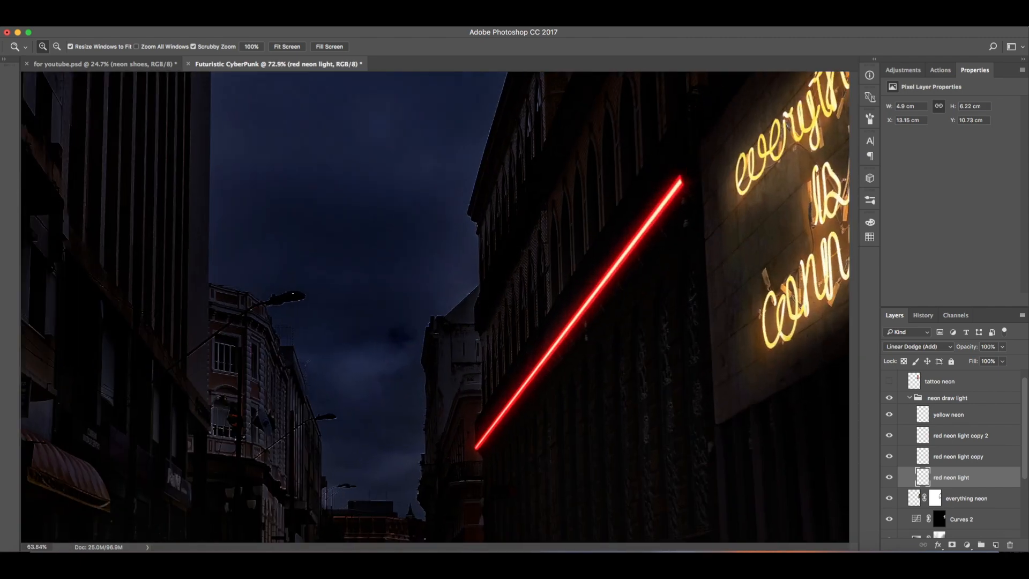
scroll(536, 305, down, 1)
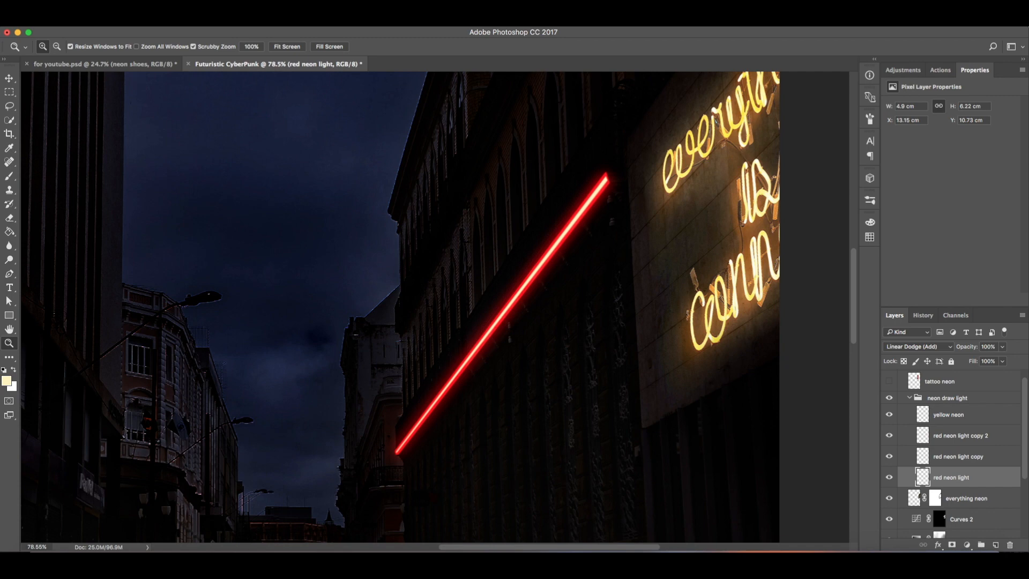
Step: Undo the previous blur and reapply Gaussian Blur to the red neon light layer with a 20 pixel radius
key(ctrl+z)
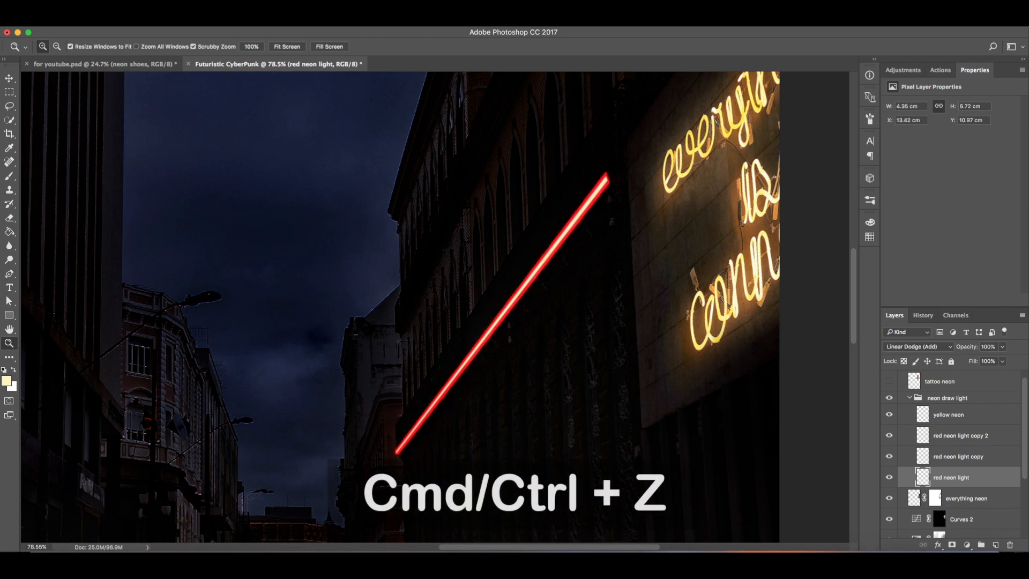
click(262, 21)
mouse_move(291, 147)
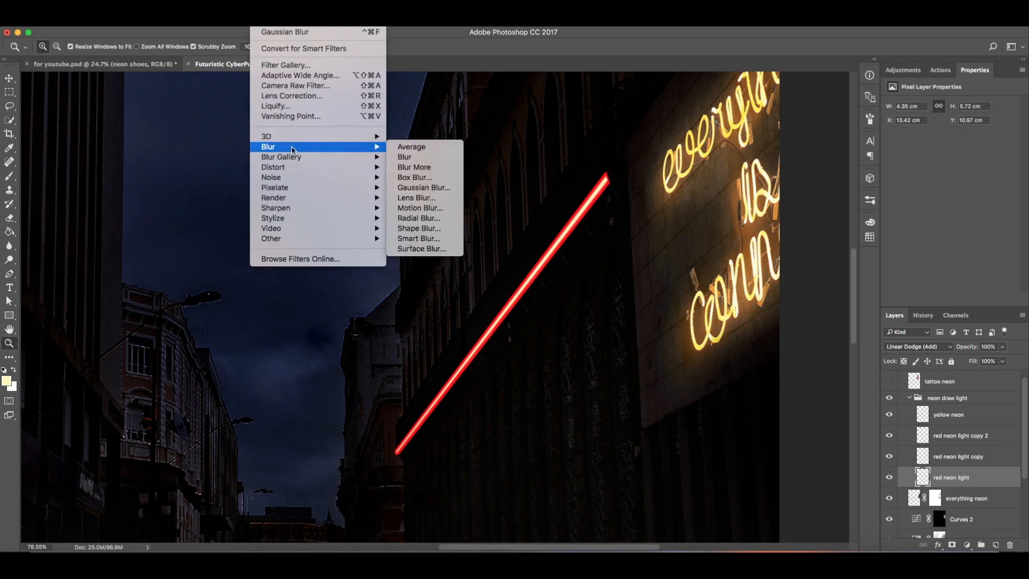
click(429, 188)
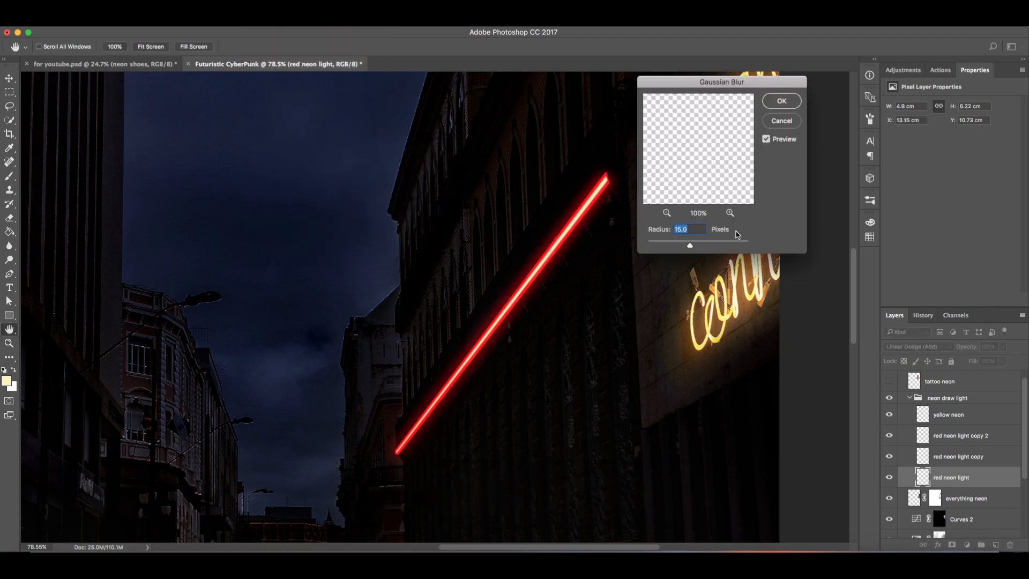
text(20)
key(Return)
Step: Apply a Gaussian Blur with a 10 pixel radius to the red neon light copy layer
key(z)
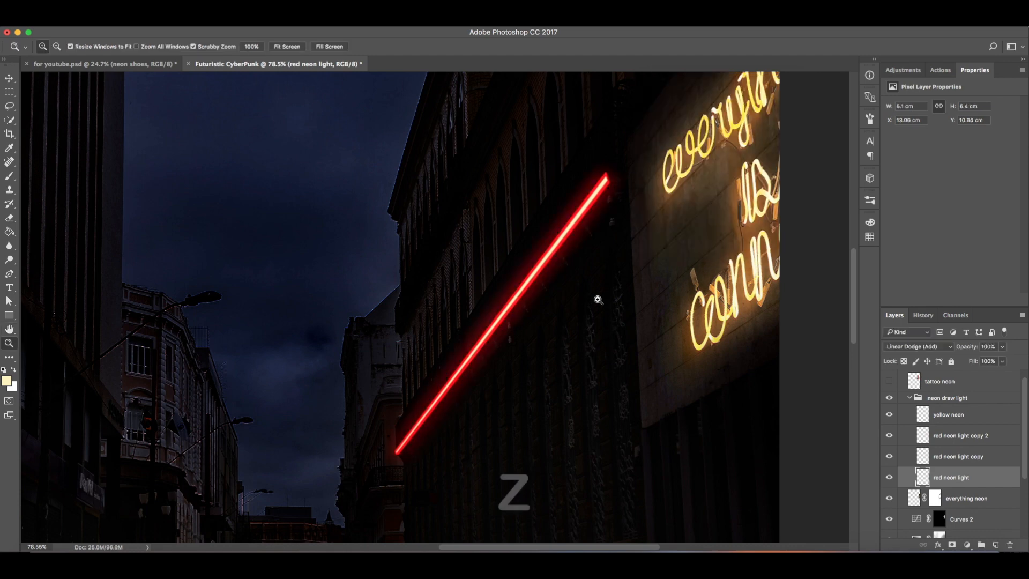
mouse_move(597, 299)
mouse_down()
mouse_move(586, 301)
mouse_move(605, 305)
mouse_move(589, 307)
mouse_up()
drag(517, 260, 544, 253)
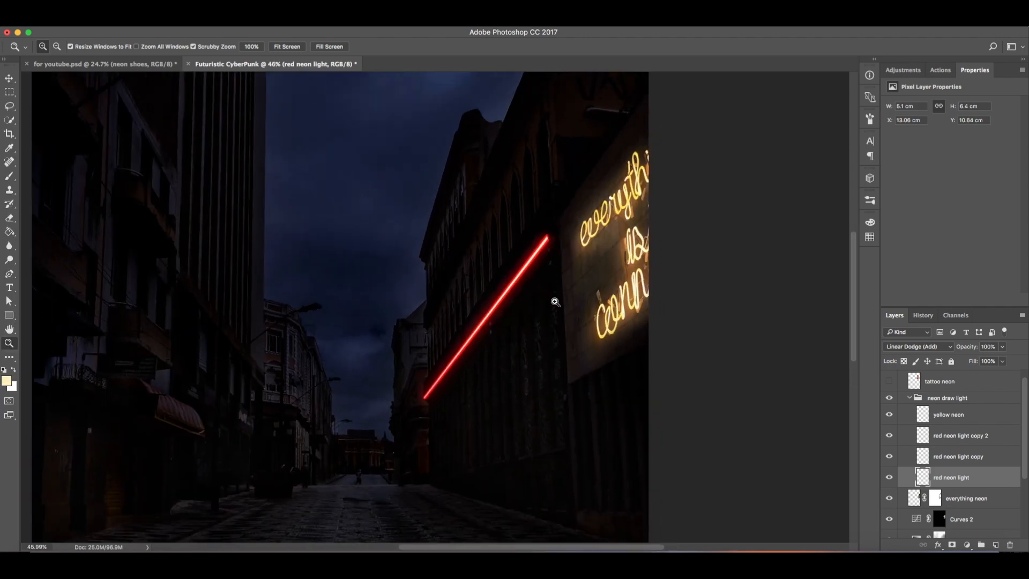
click(962, 456)
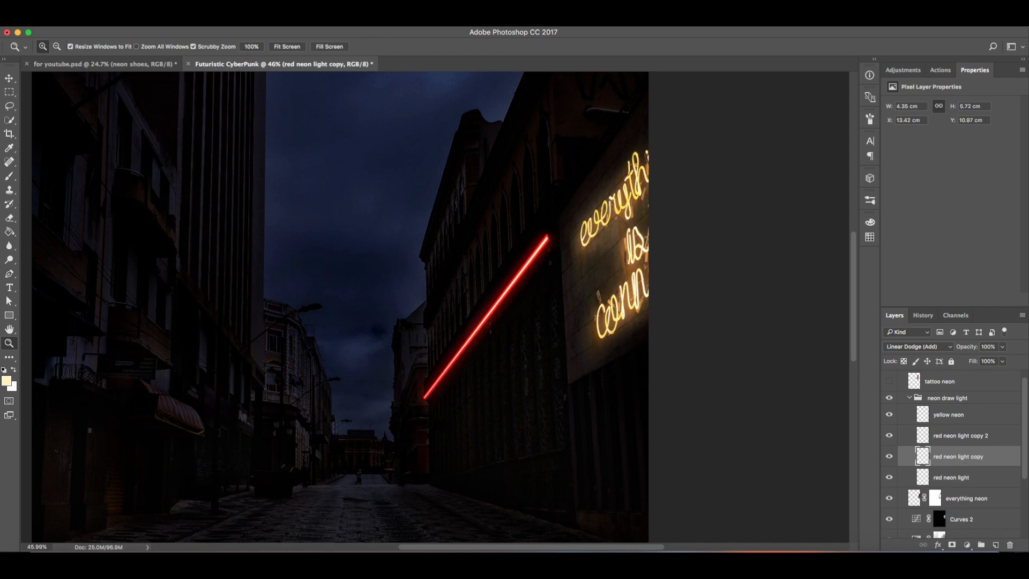
click(284, 22)
mouse_move(263, 21)
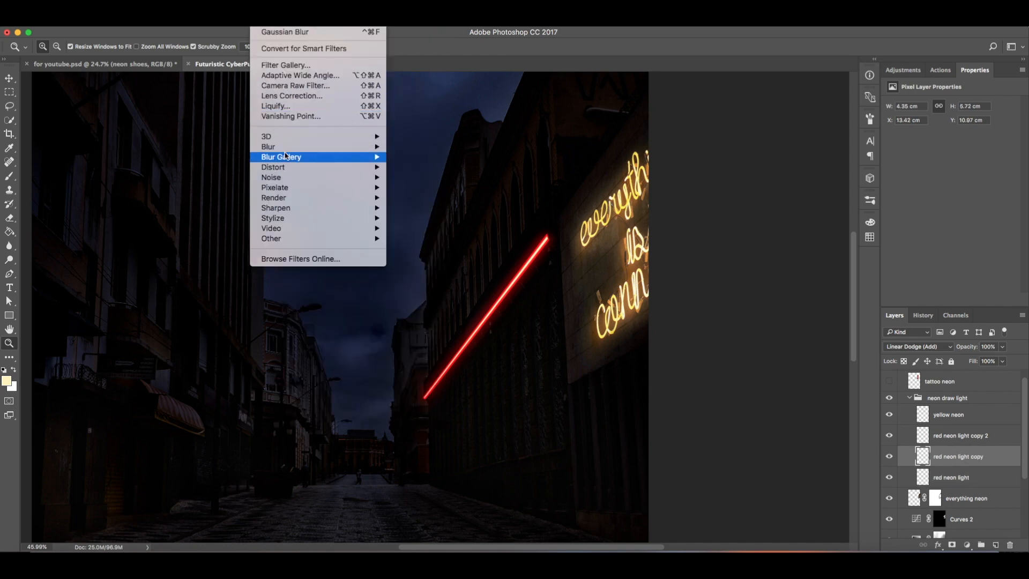
mouse_move(287, 147)
click(425, 187)
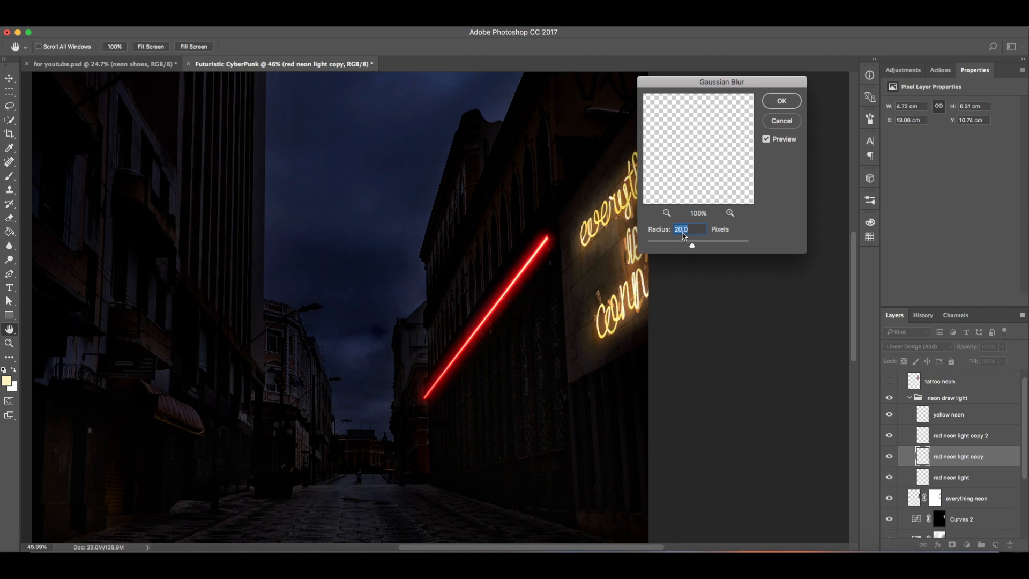
text(1)
key(BackSpace)
text(0)
click(780, 102)
Step: Apply a Gaussian Blur with a 5 pixel radius to the red neon light copy 2 layer
key(z)
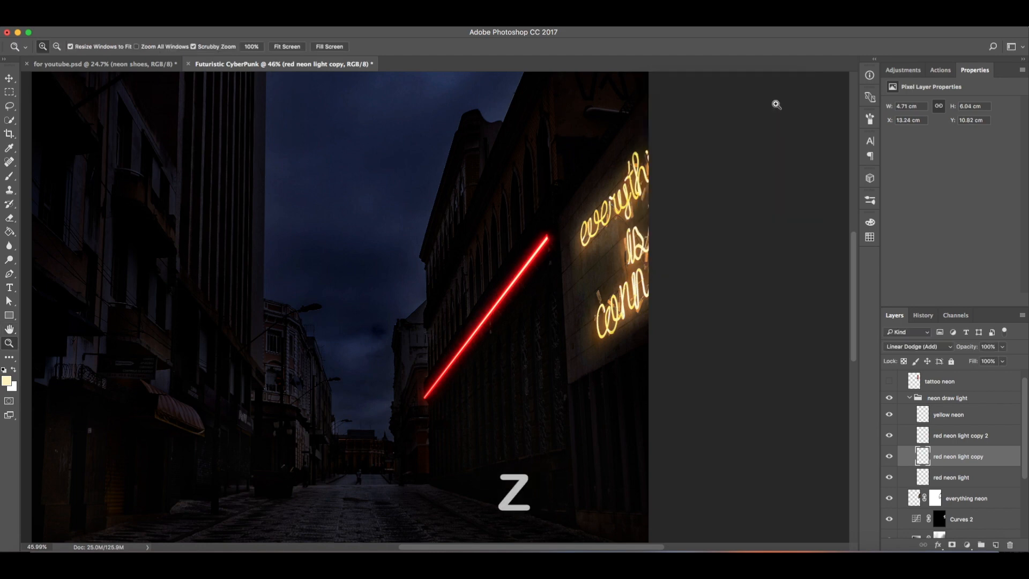
click(959, 444)
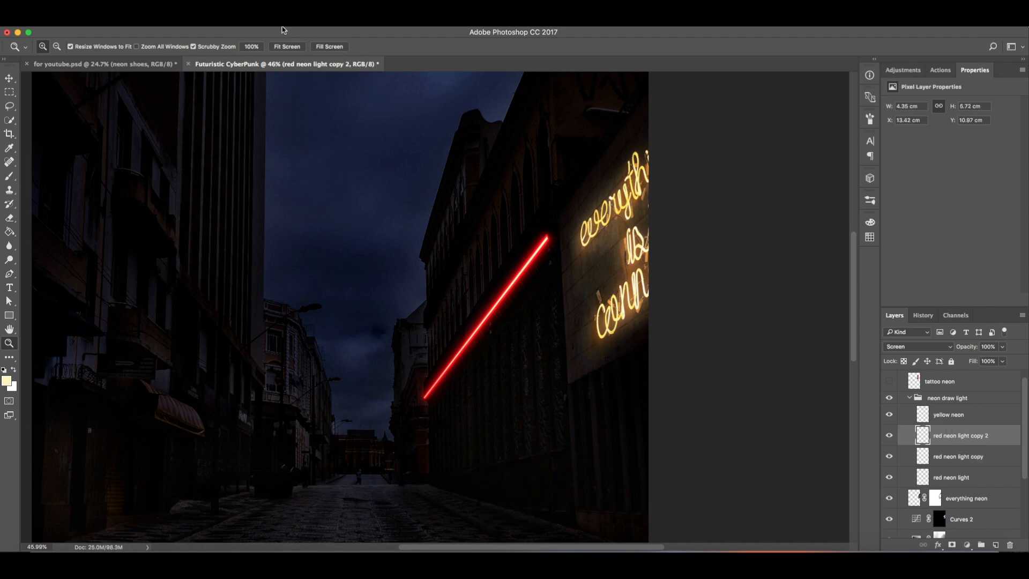
click(265, 13)
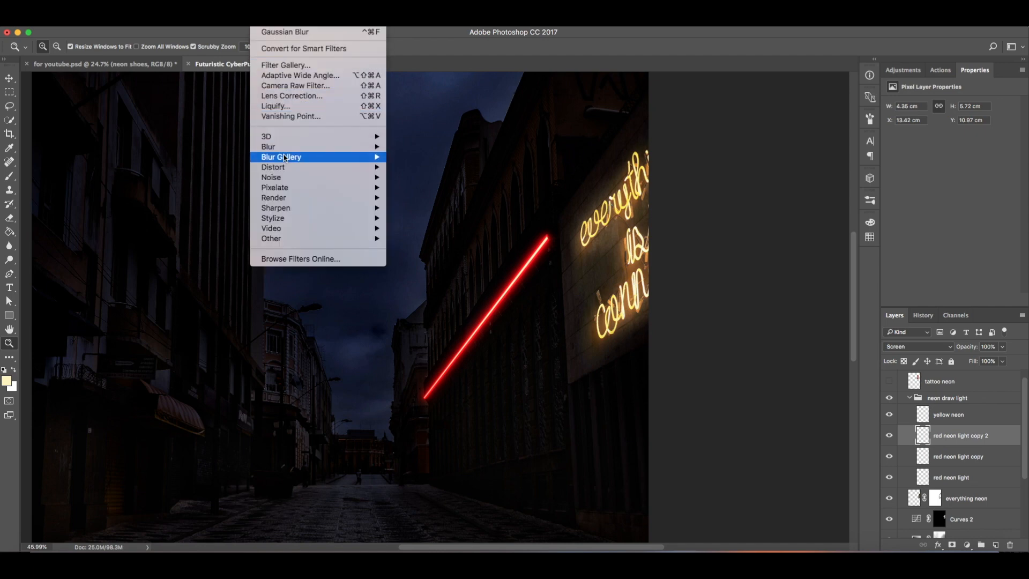
mouse_move(283, 160)
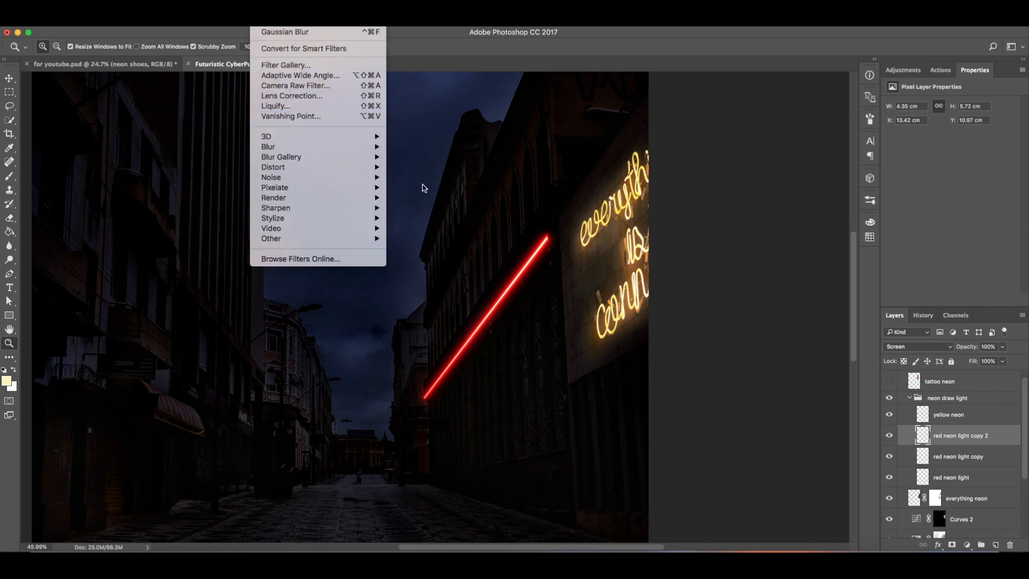
mouse_move(380, 149)
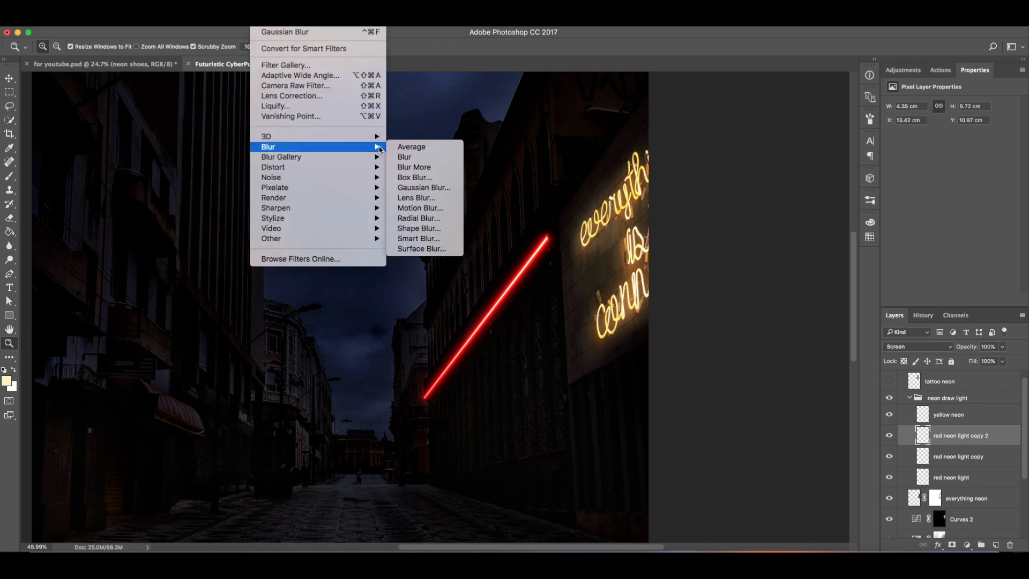
click(417, 189)
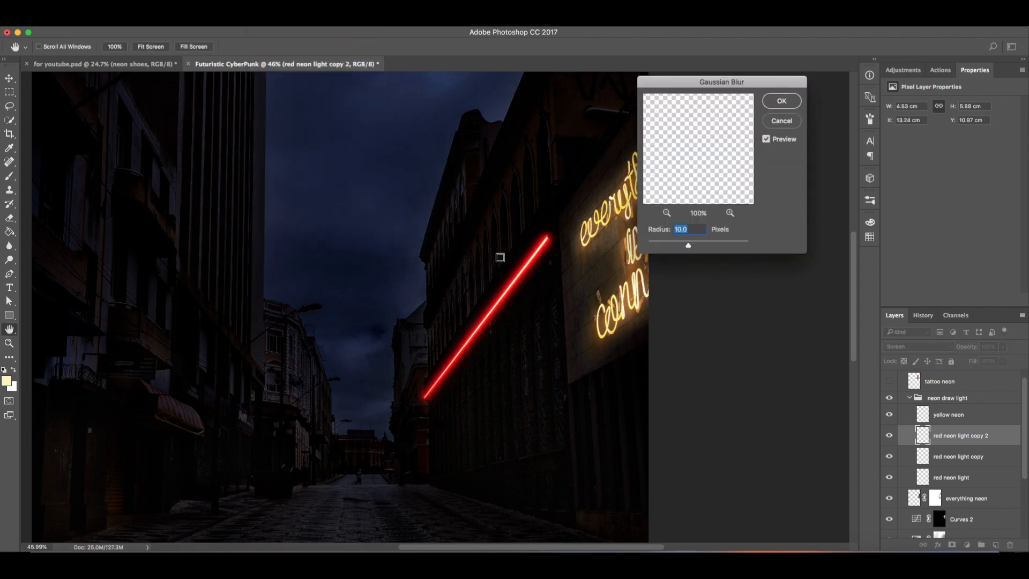
text(5)
click(772, 106)
Step: Duplicate the yellow neon layer
key(z)
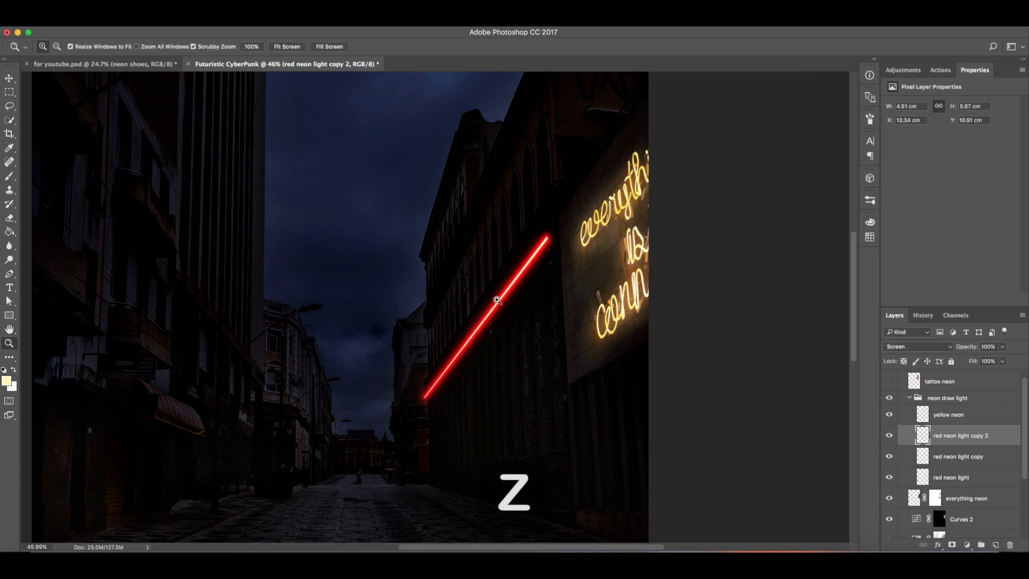
drag(493, 294, 524, 303)
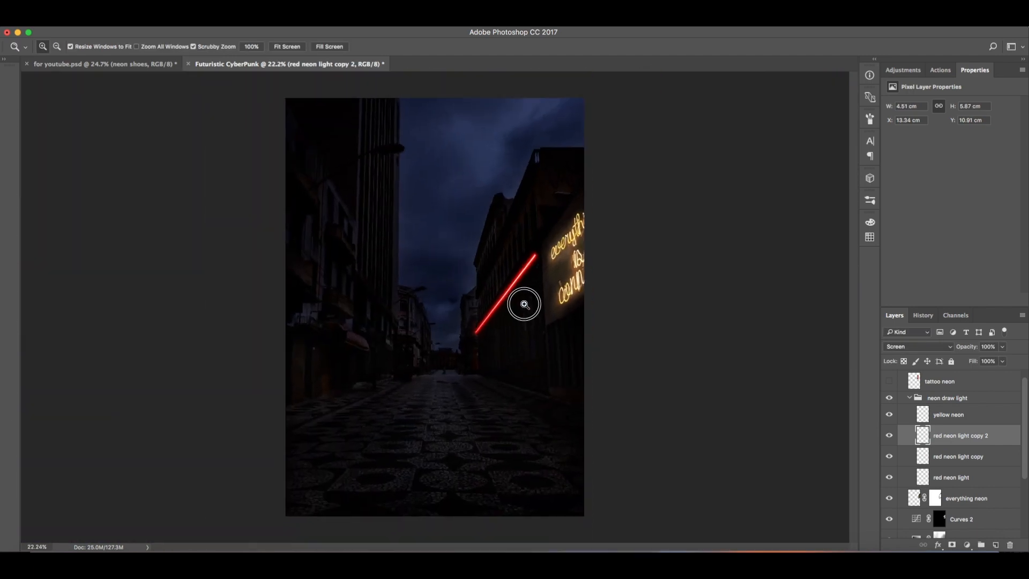
click(982, 415)
drag(985, 416, 995, 546)
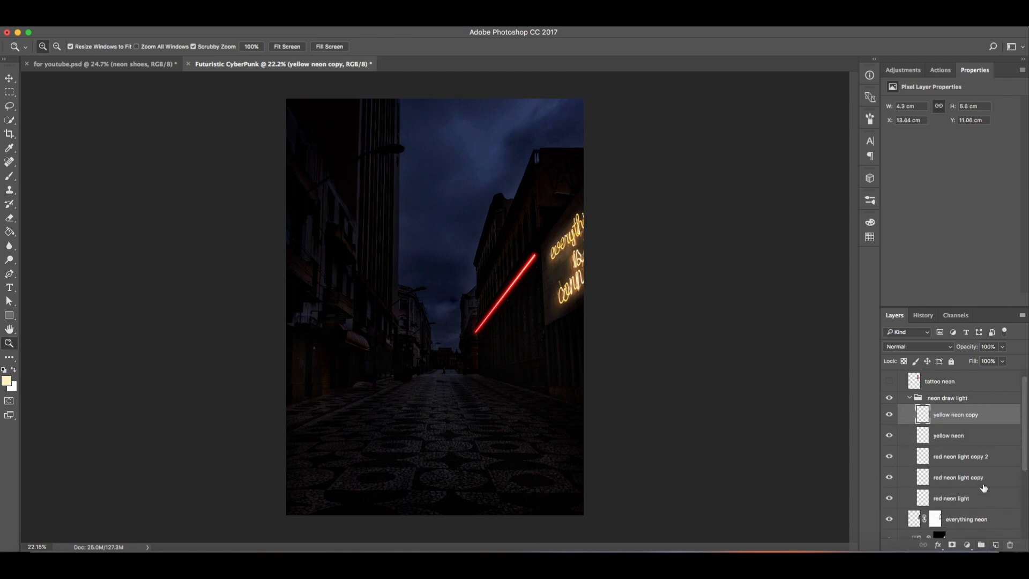
Step: Set the yellow neon layer's blending mode to Linear Dodge (Add) and the yellow neon copy to Screen
click(967, 439)
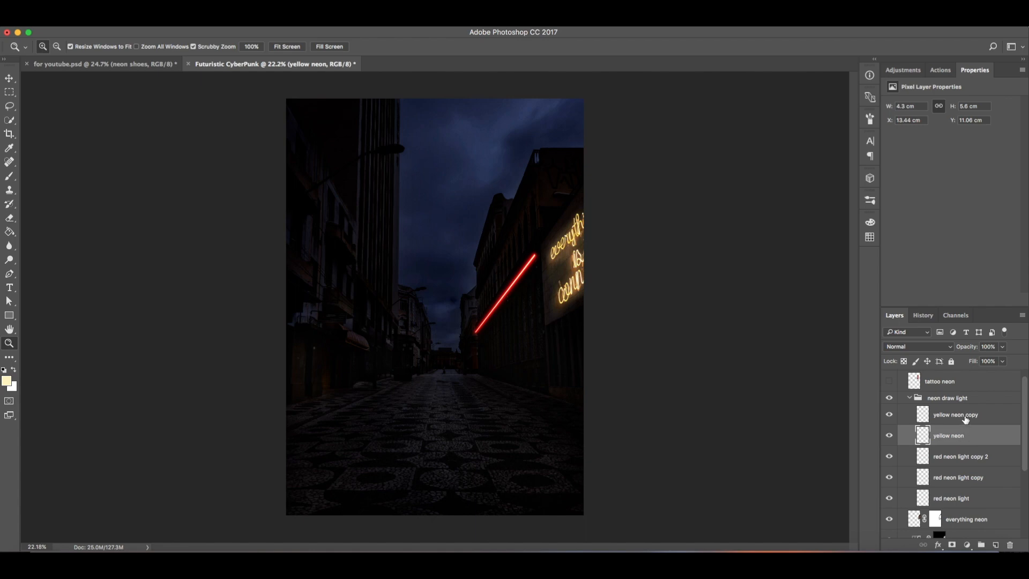
click(966, 419)
click(968, 440)
click(917, 349)
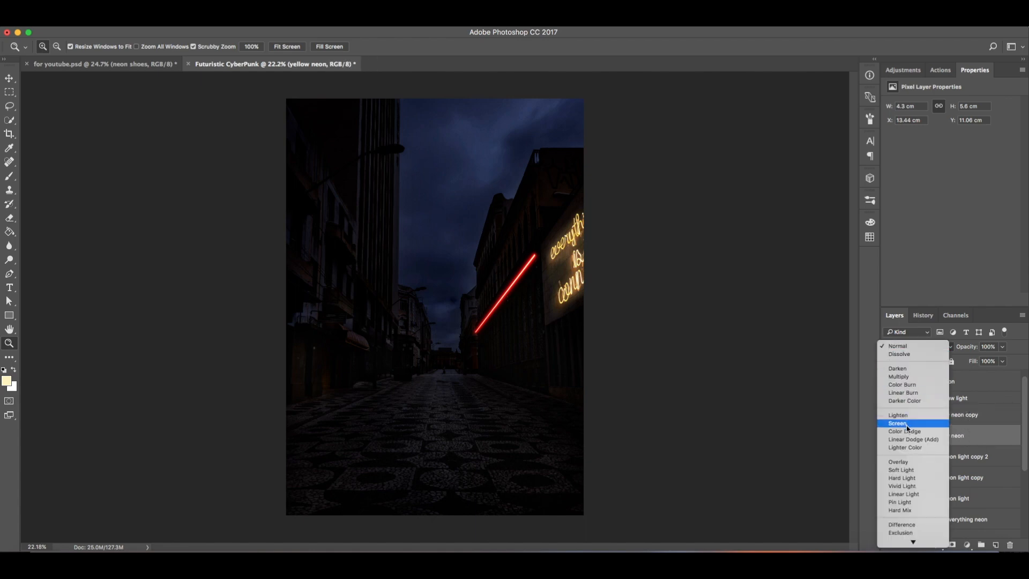
click(911, 439)
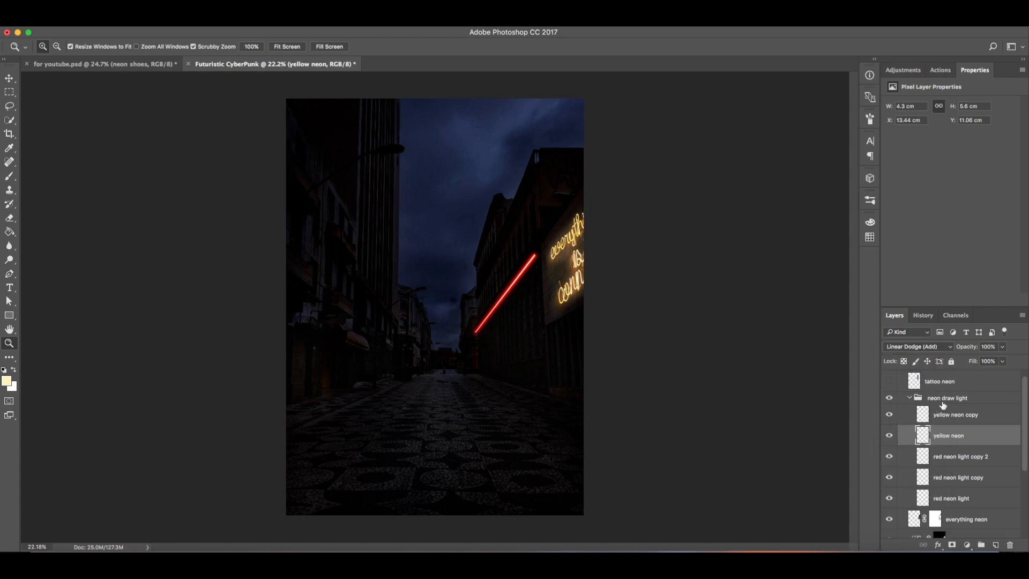
click(943, 416)
click(928, 350)
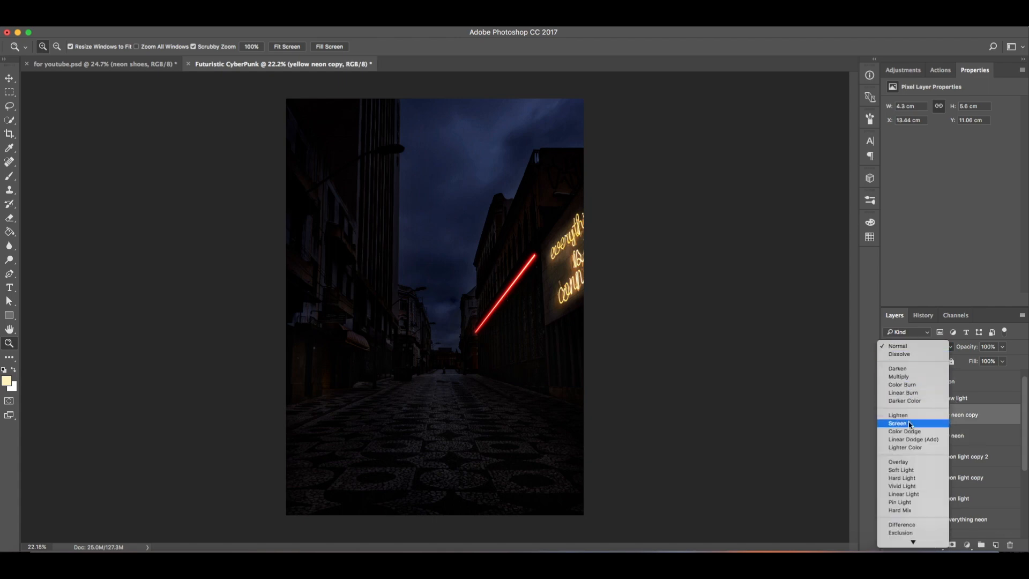
click(909, 424)
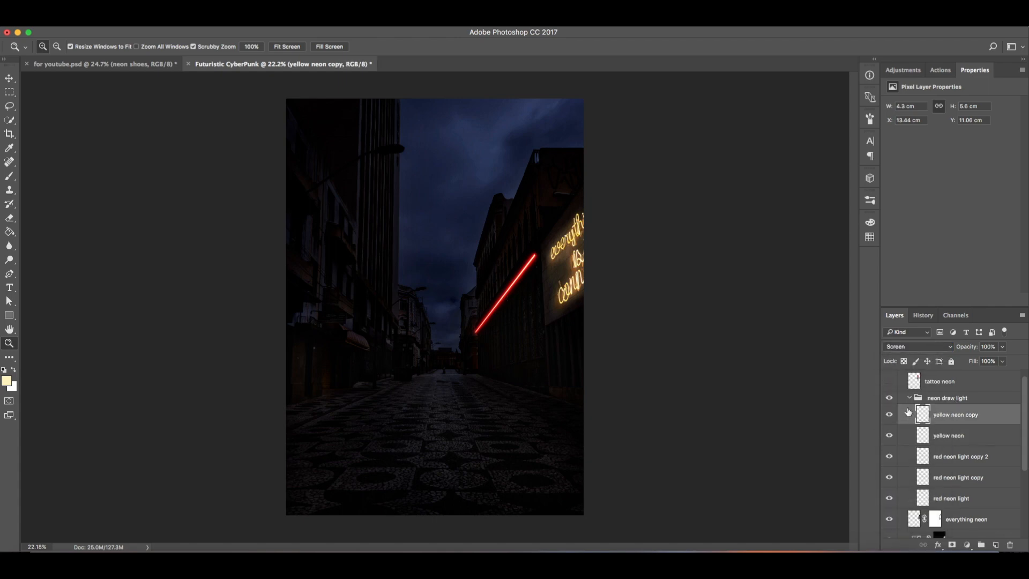
Step: Apply a Gaussian Blur with a 3 pixel radius to the yellow neon layer
click(967, 436)
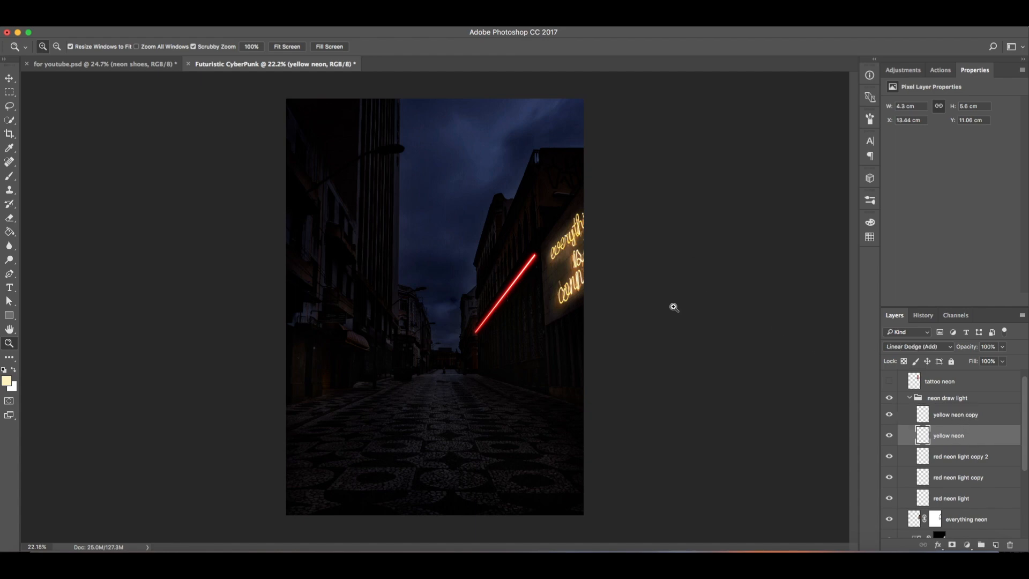
drag(520, 284, 606, 316)
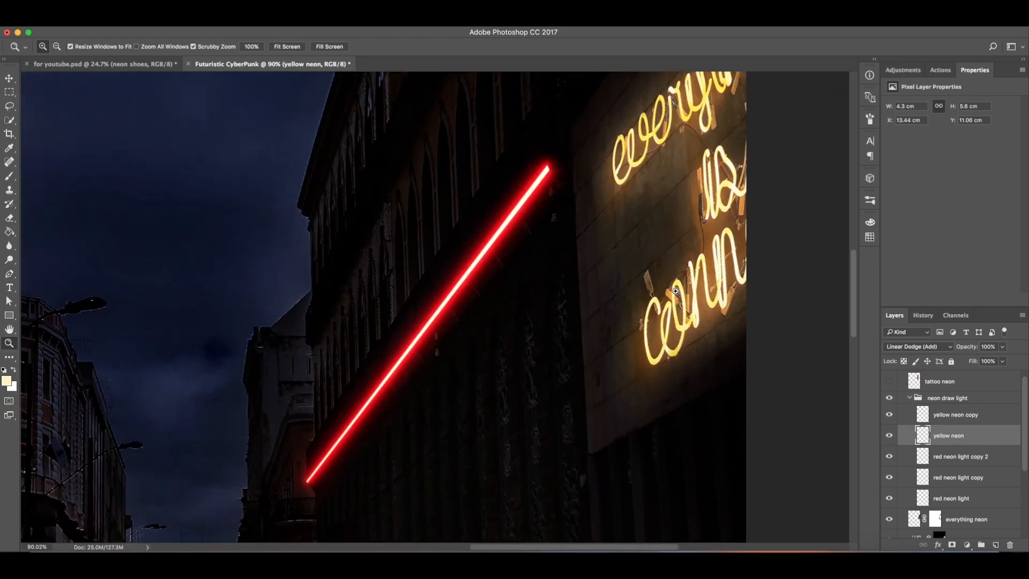
click(257, 20)
mouse_move(354, 149)
click(426, 191)
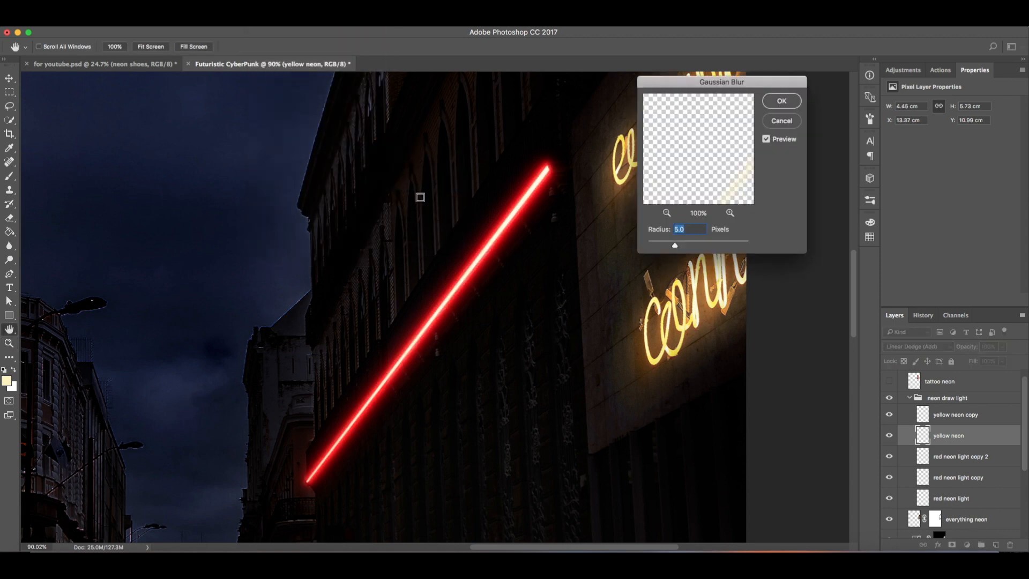
text(3)
click(781, 102)
Step: Toggle the yellow neon layers' visibility and compare the scene with the neon reference document
click(889, 436)
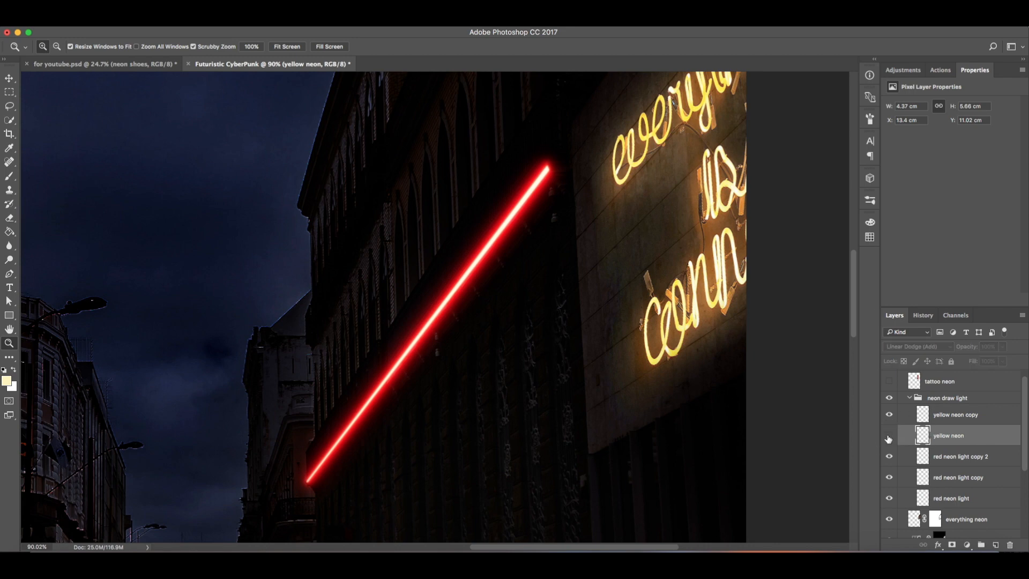
click(889, 436)
click(888, 416)
click(943, 421)
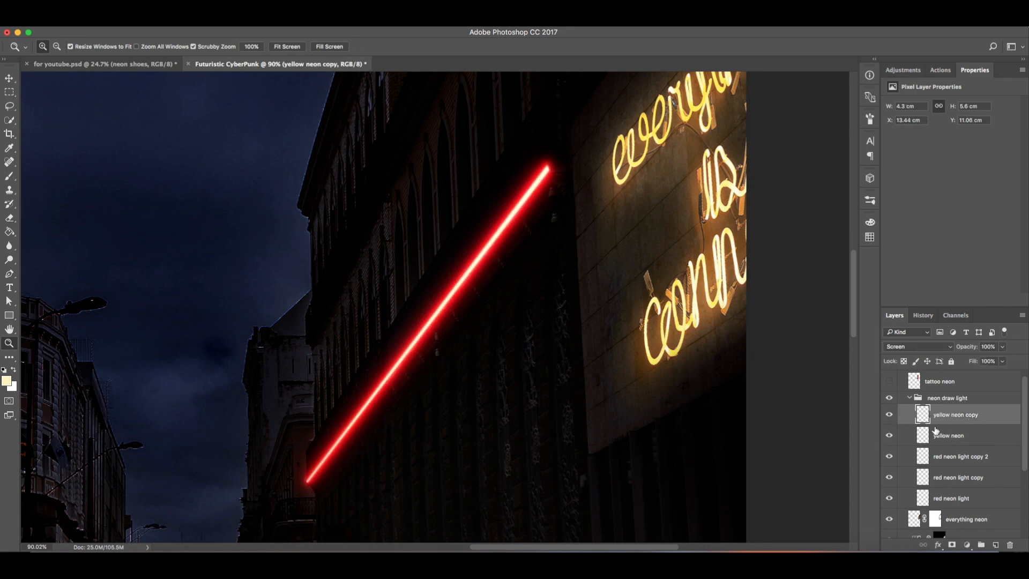
drag(592, 329, 562, 328)
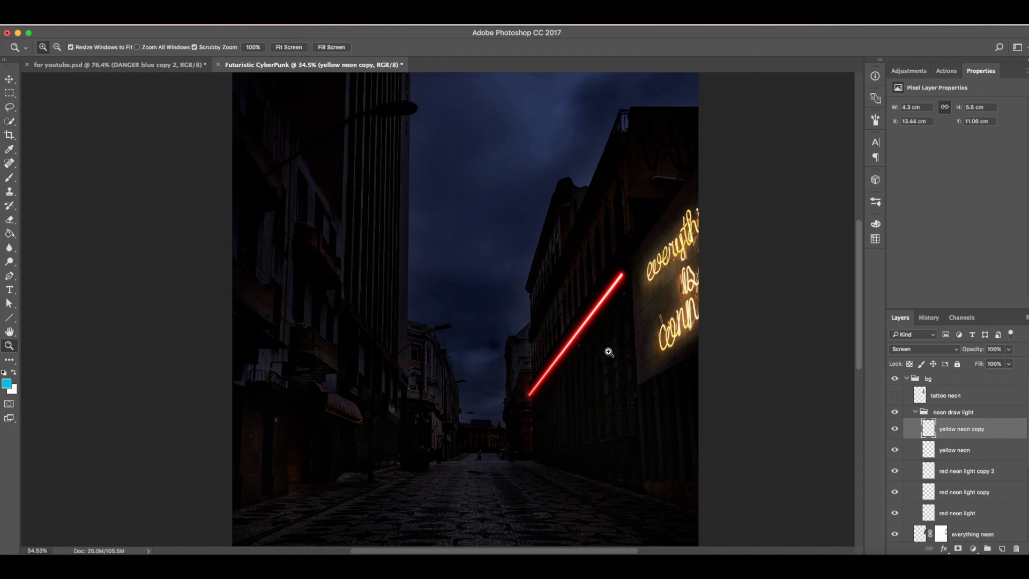
click(205, 69)
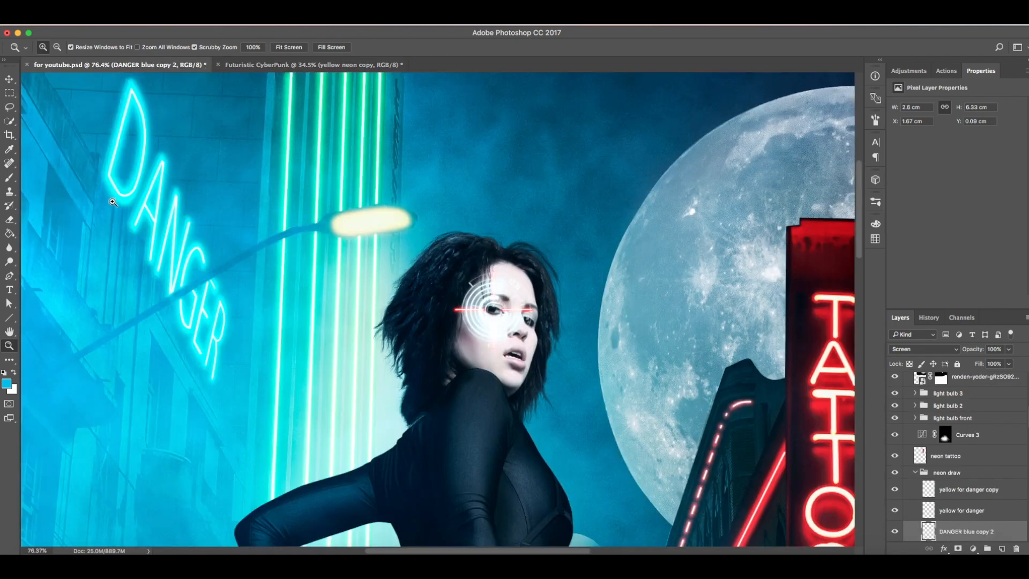
click(248, 65)
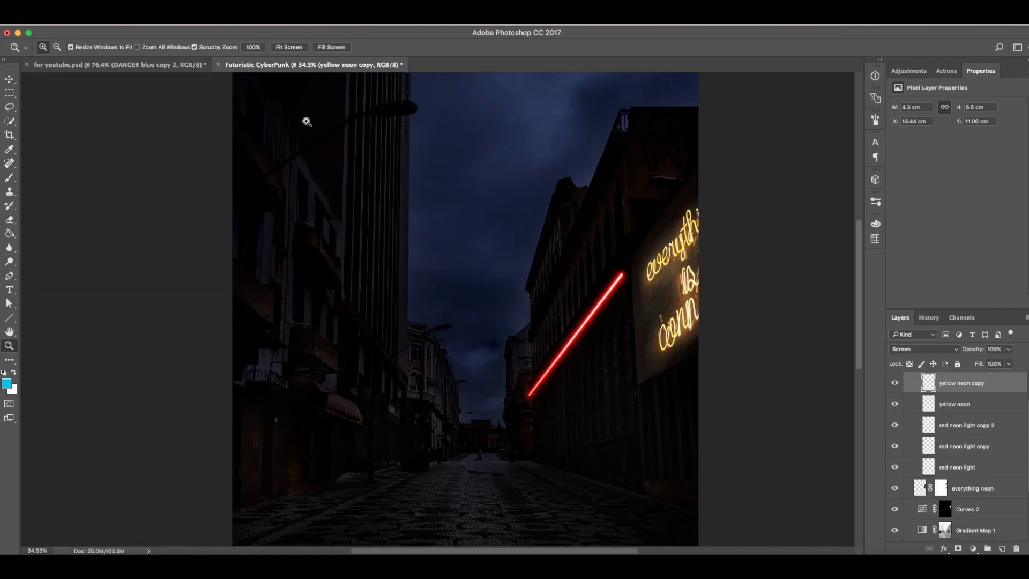
click(71, 238)
drag(539, 284, 501, 284)
drag(593, 251, 599, 250)
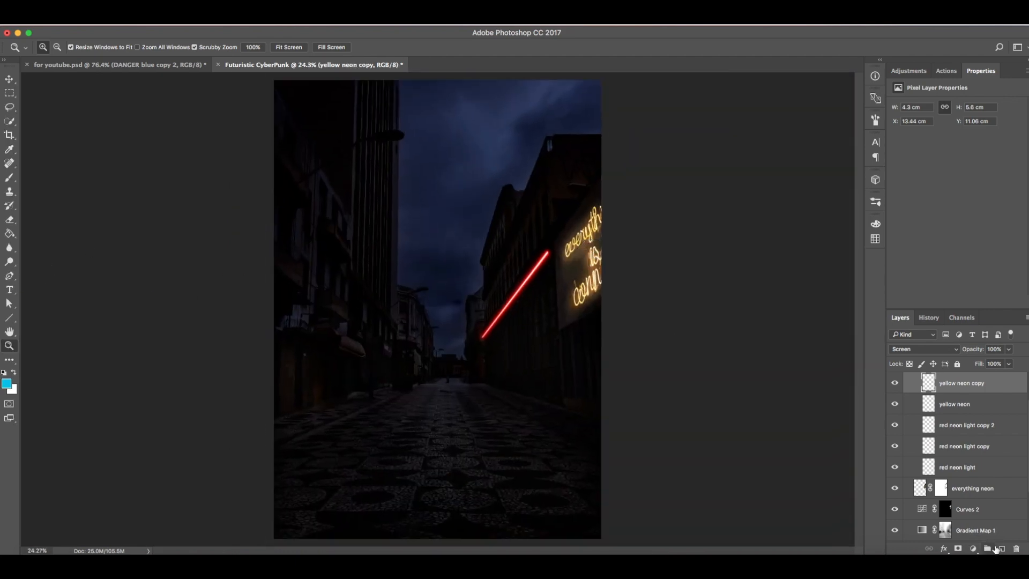
Step: Create a new layer and type the text DANGER at 72 pt with the Type tool over the street
click(1002, 548)
click(9, 289)
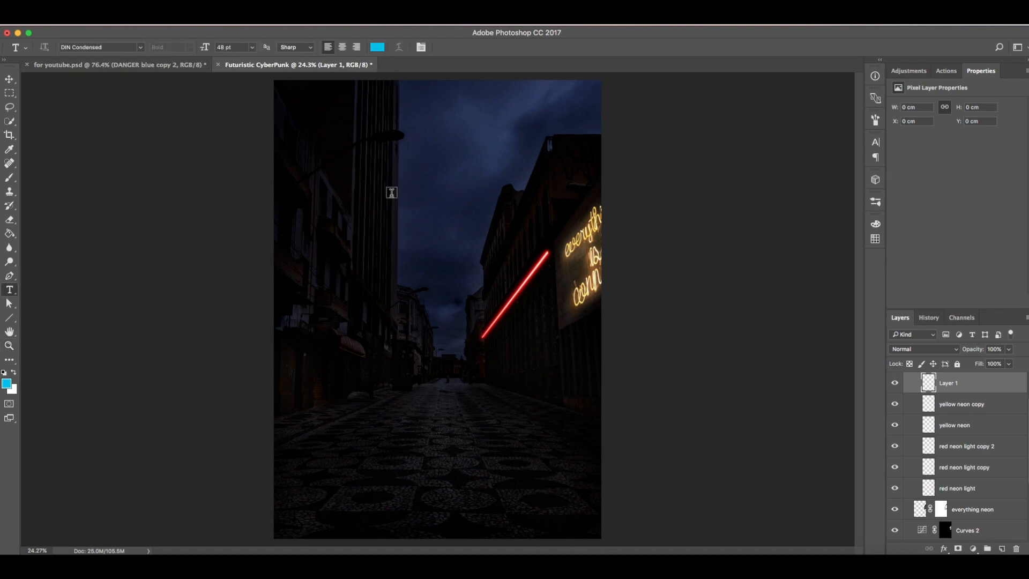
click(376, 290)
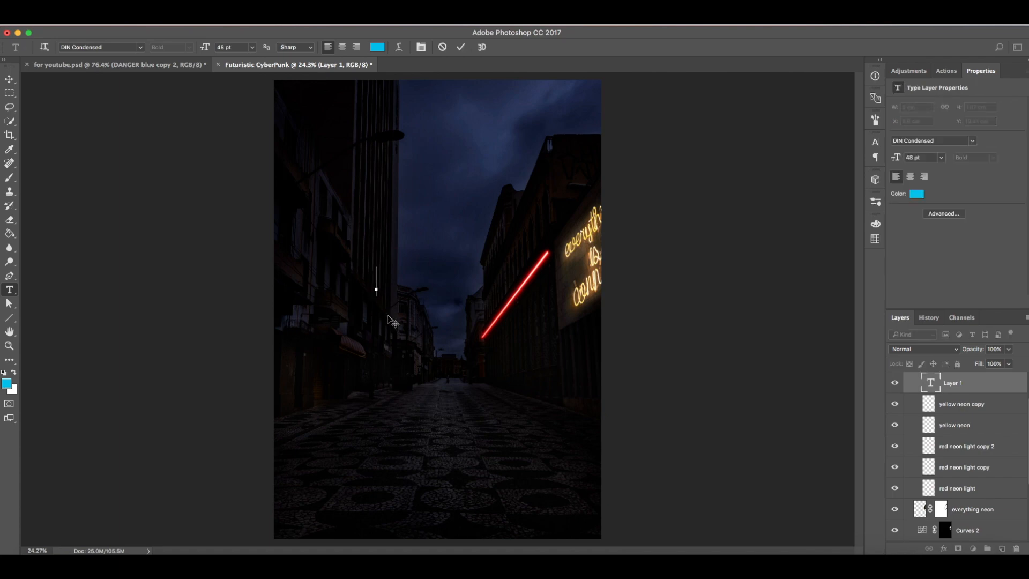
click(251, 47)
click(249, 185)
text(DANGER)
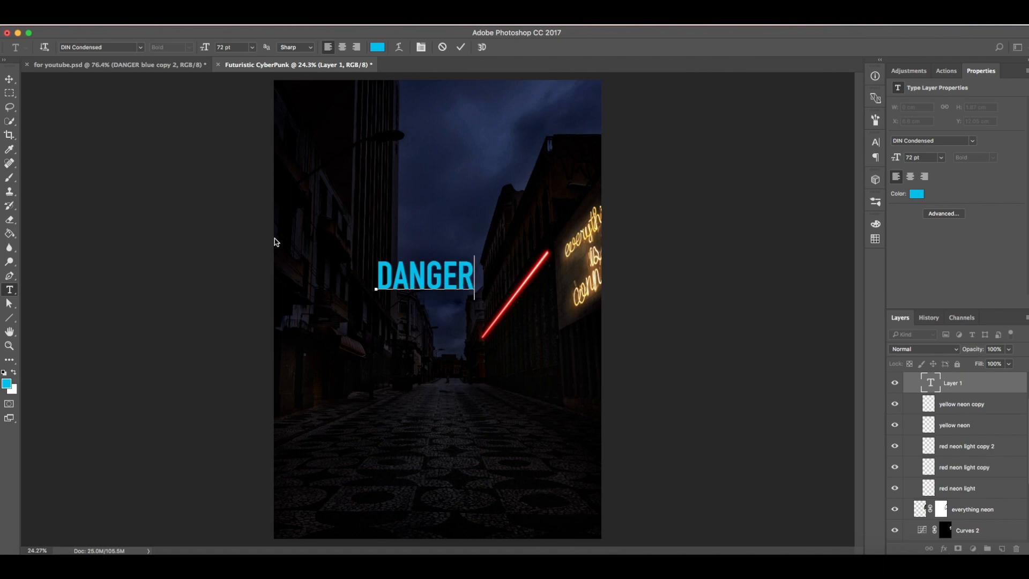
click(460, 47)
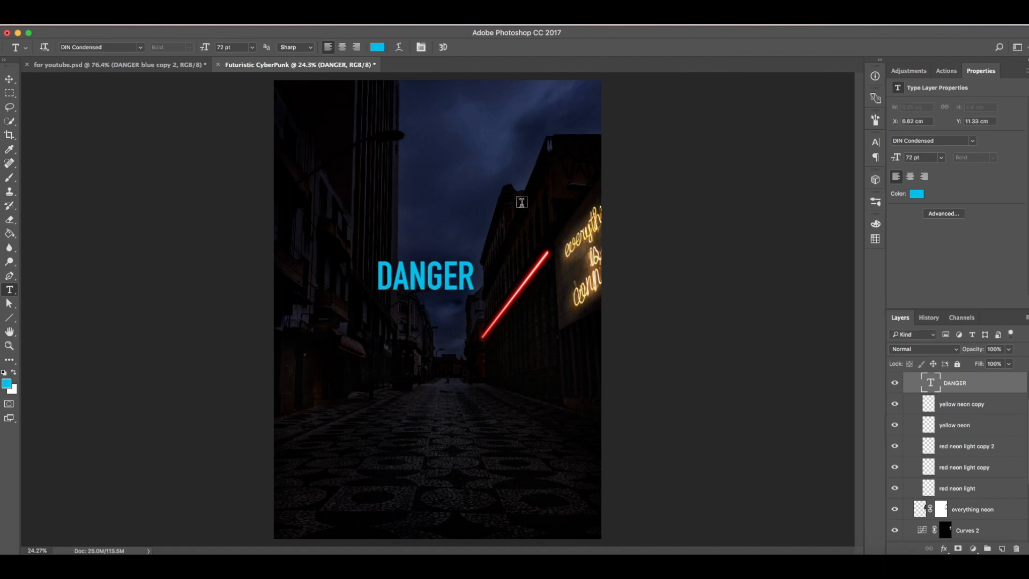
Step: Scale the DANGER text up to about 93 pt with a transform and commit it
key(v)
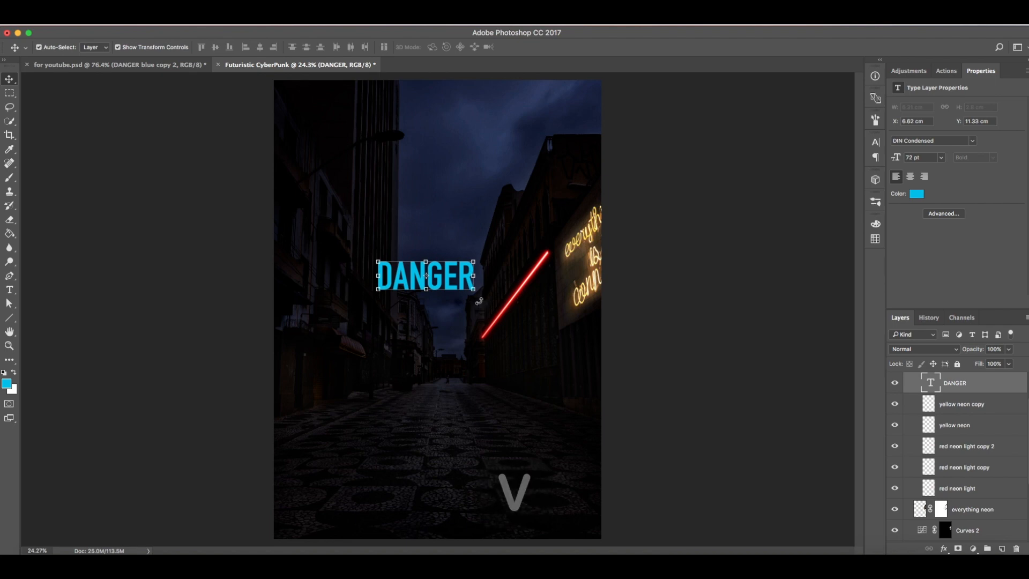
click(473, 289)
drag(473, 290, 506, 334)
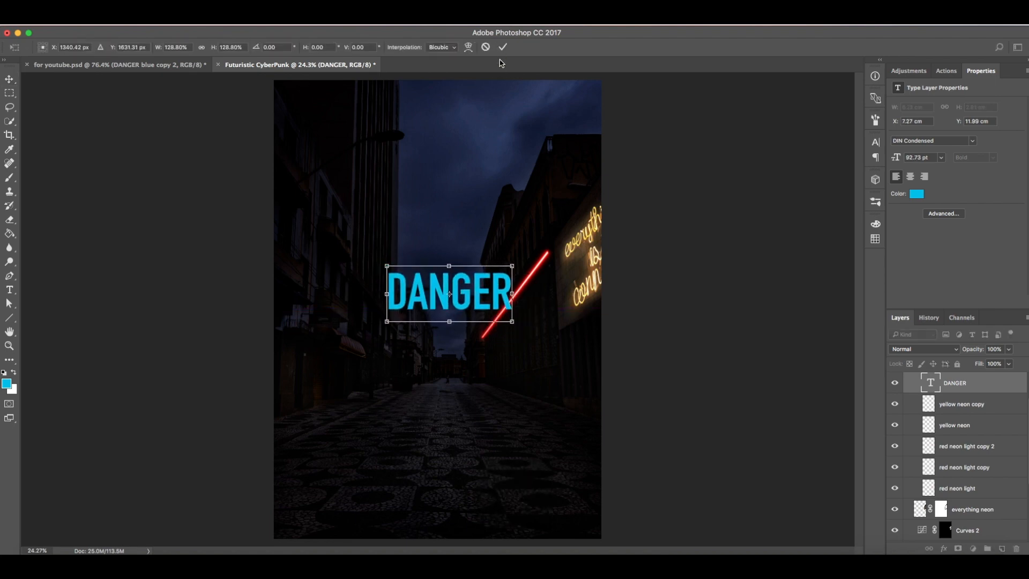
right_click(458, 302)
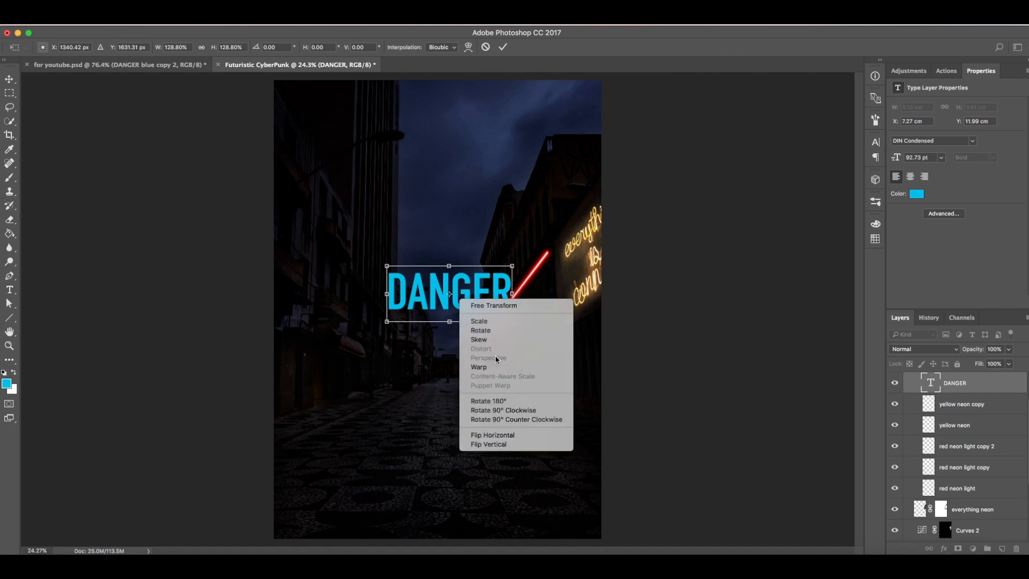
click(503, 47)
click(503, 46)
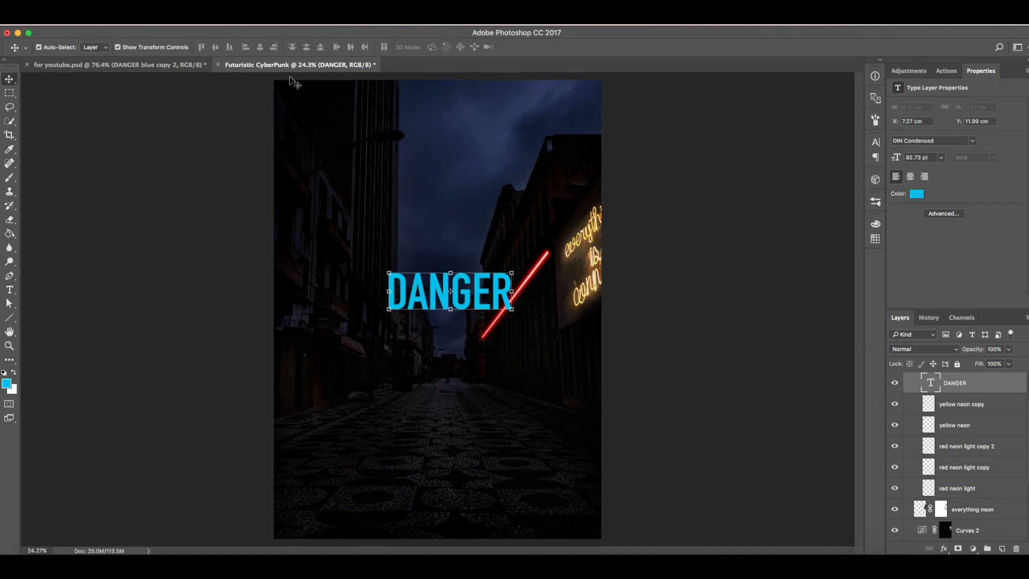
Step: Rasterize the DANGER type layer and move it up to the left building's upper wall
click(206, 26)
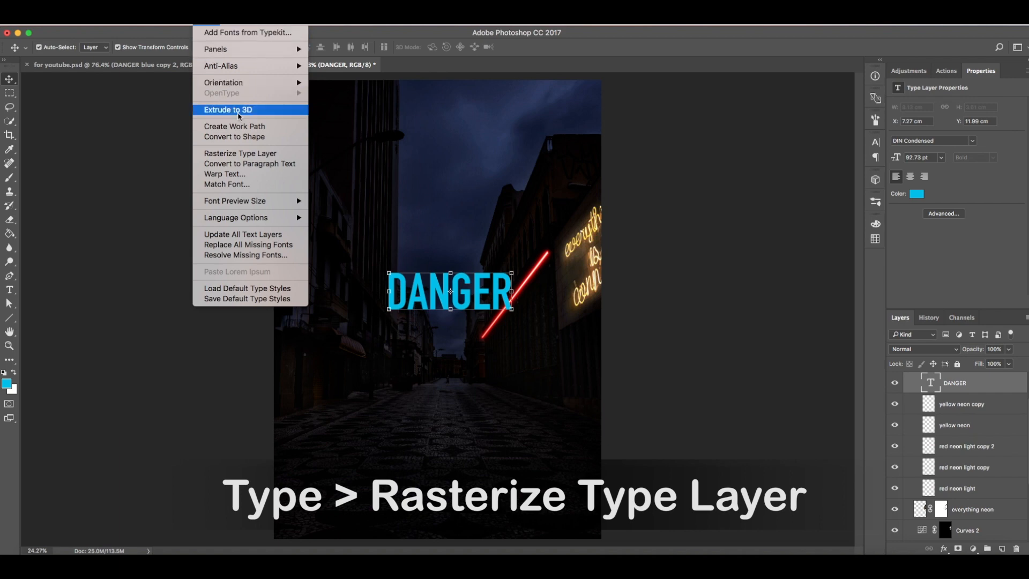
click(253, 155)
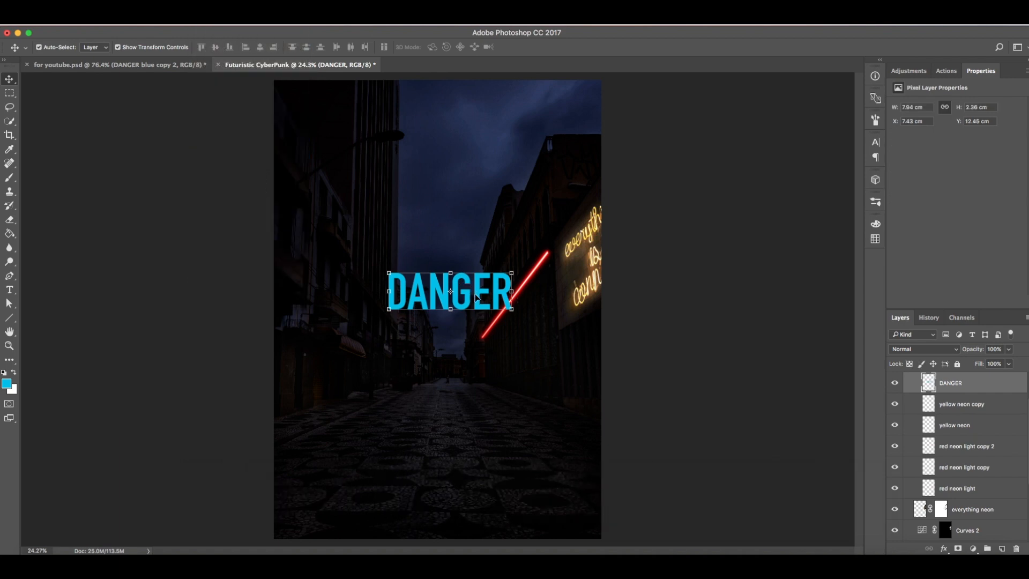
drag(448, 290, 364, 157)
Step: Reshape the DANGER text with Perspective and Distort into a steeply slanted sign on the left building
key(ctrl+t)
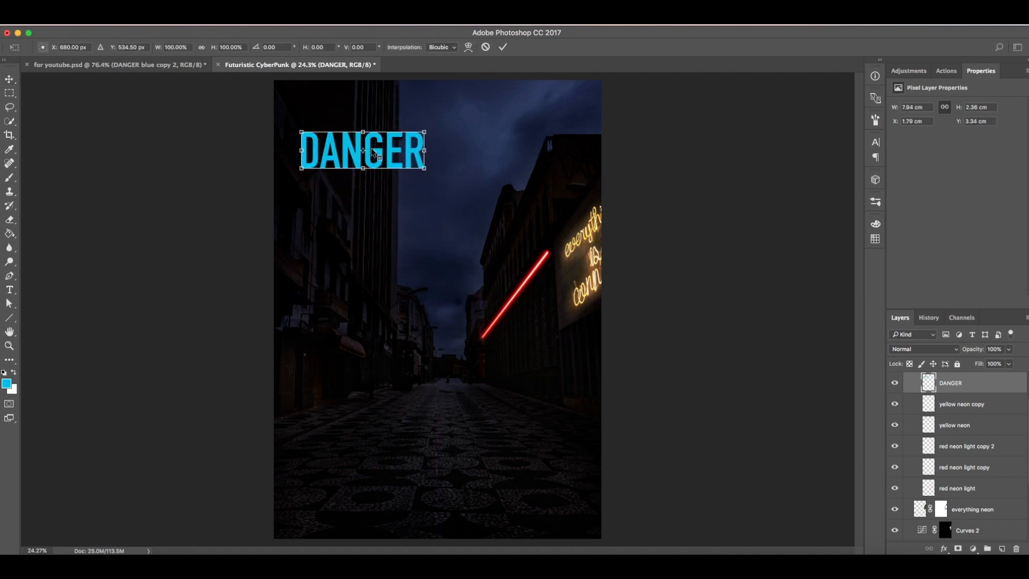
right_click(372, 148)
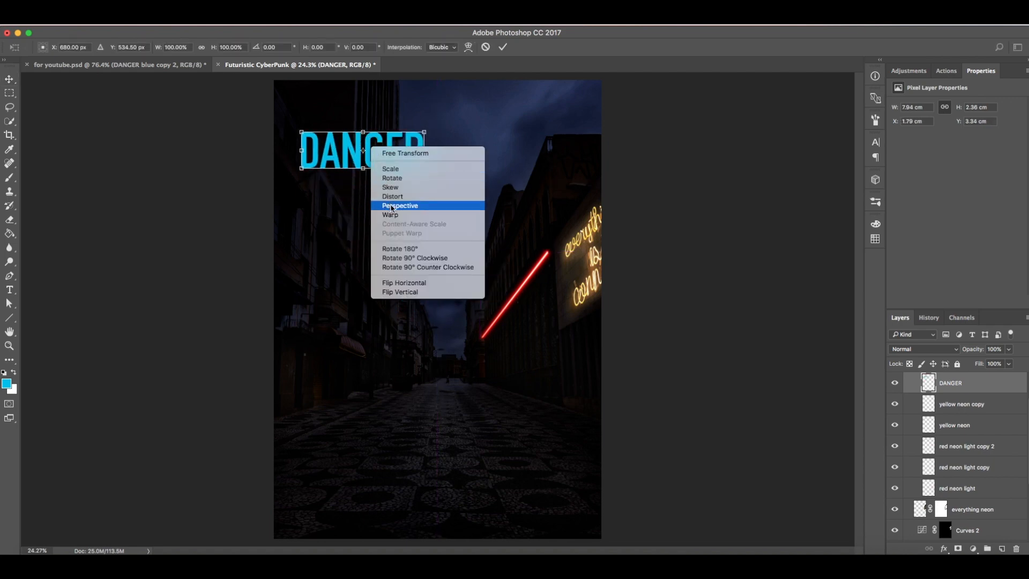
click(394, 206)
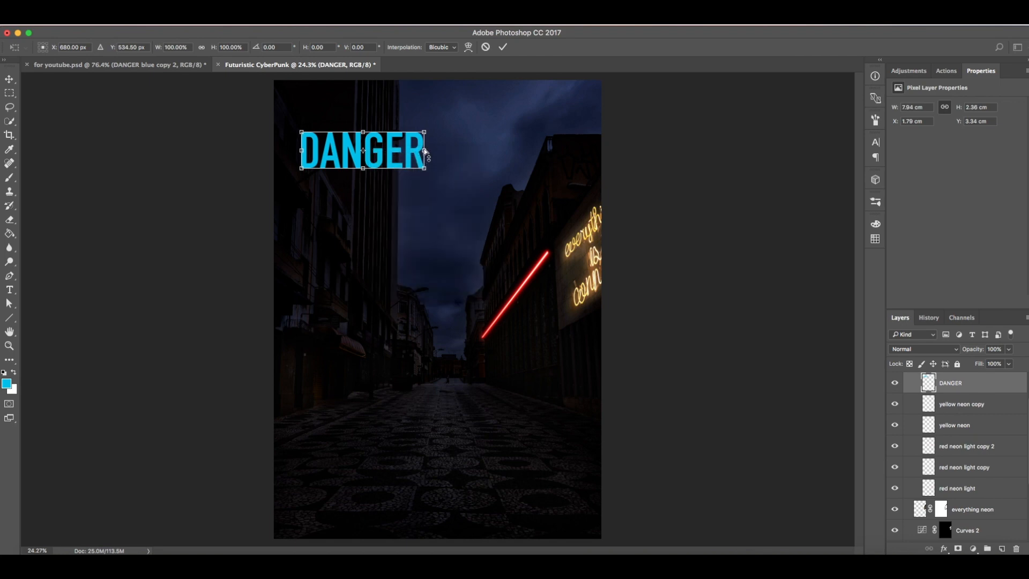
drag(426, 152, 425, 174)
right_click(381, 160)
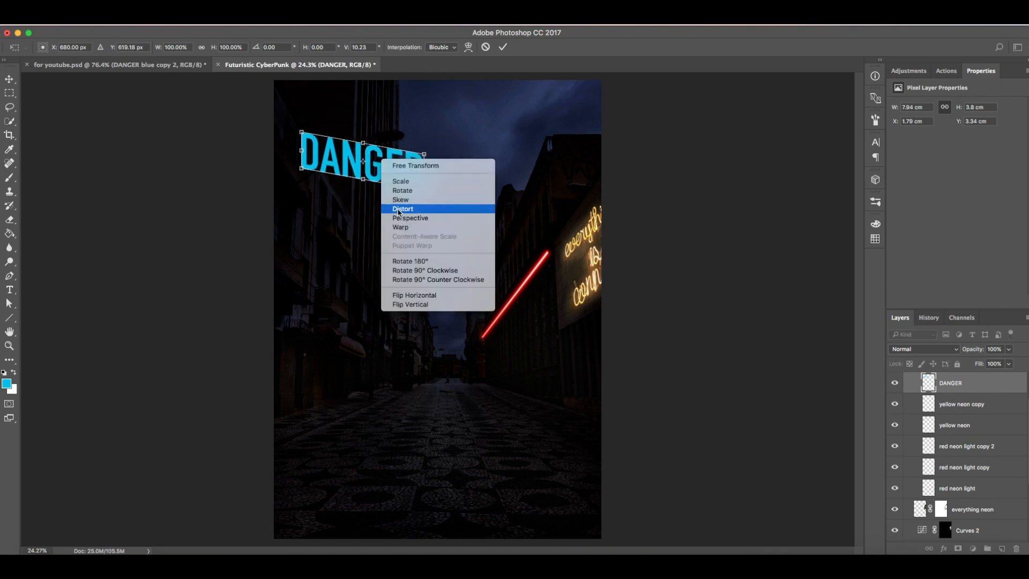
click(398, 210)
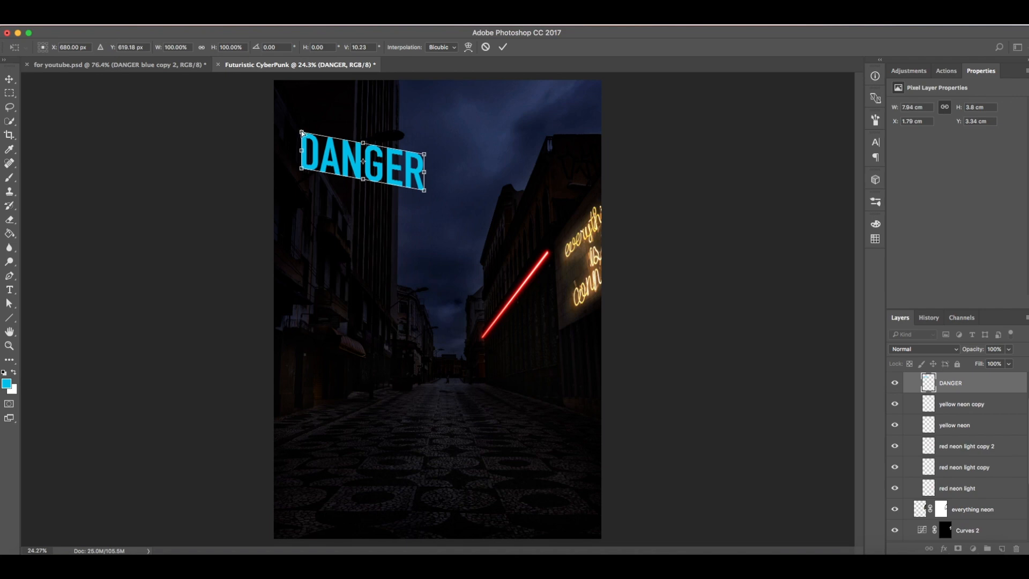
drag(303, 154, 290, 128)
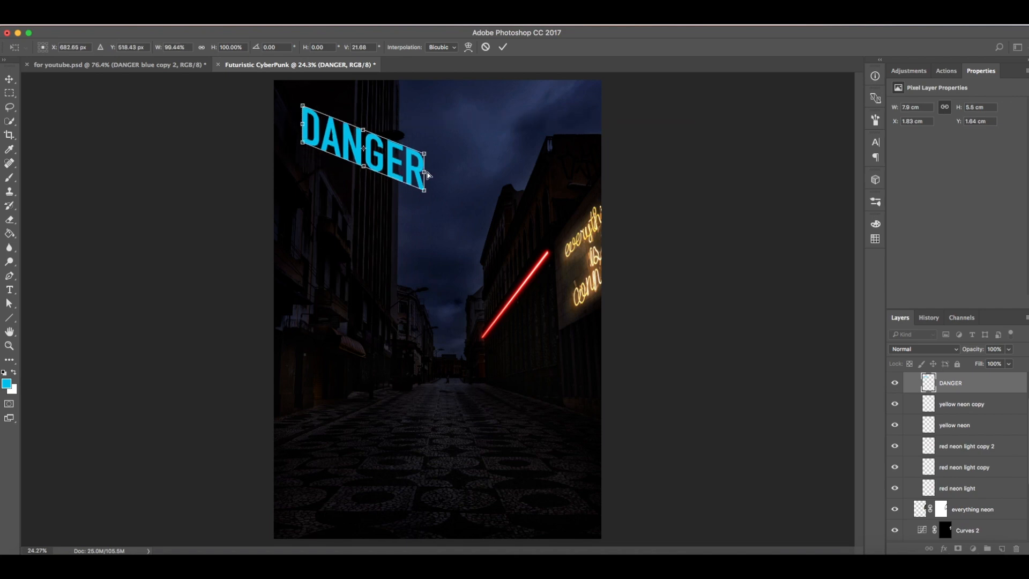
drag(427, 173, 324, 151)
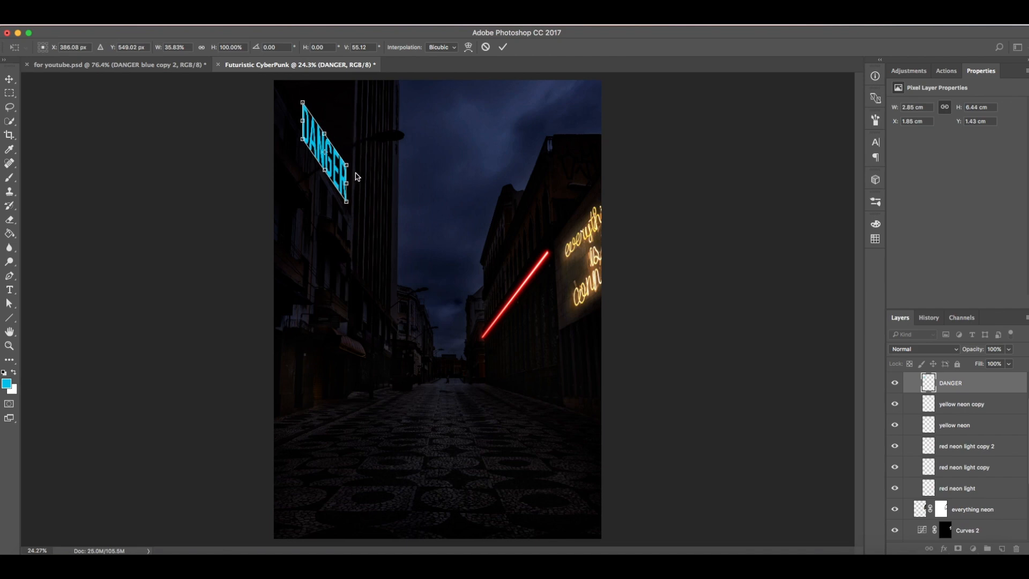
drag(347, 184, 346, 186)
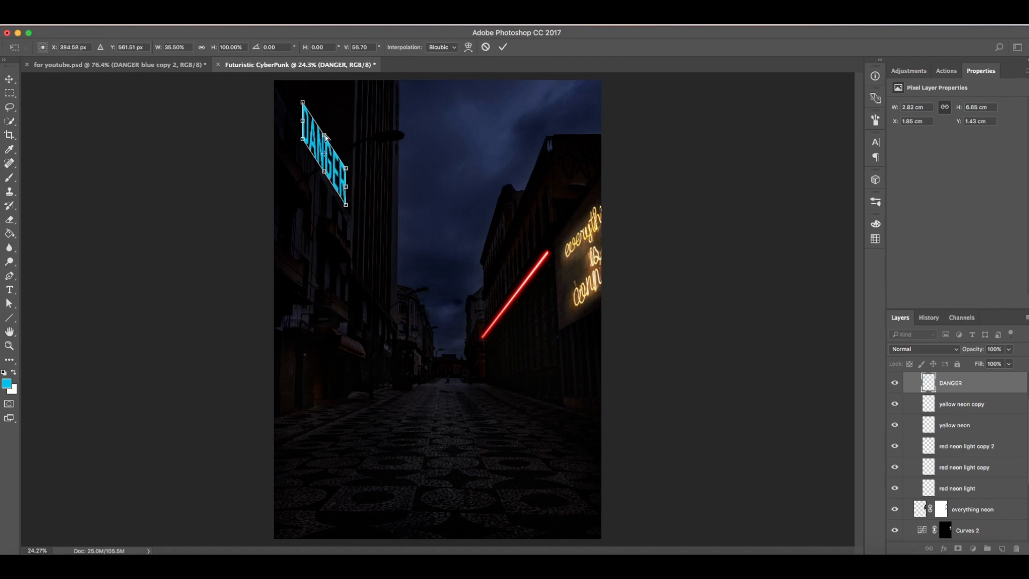
drag(325, 137, 317, 135)
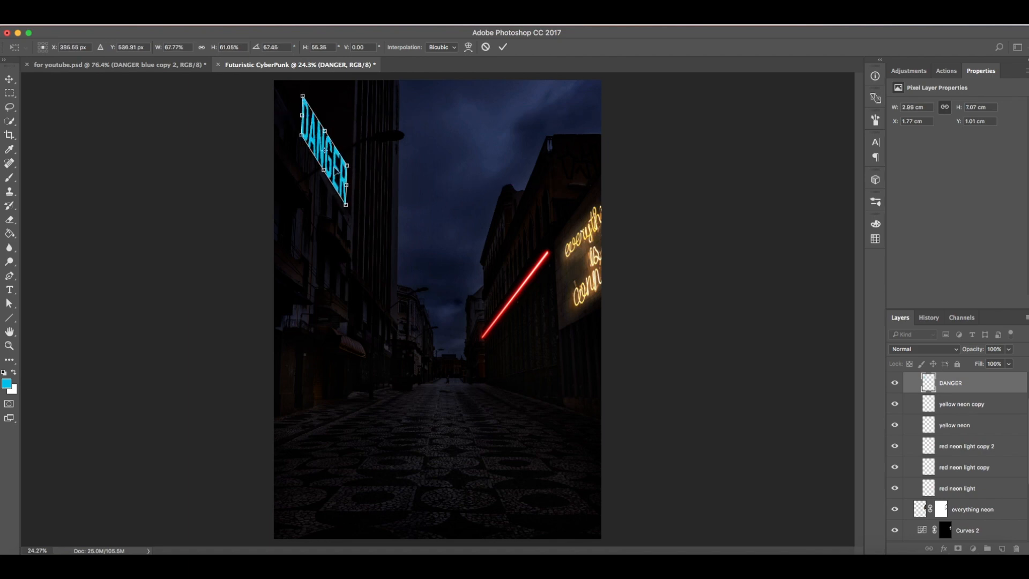
drag(347, 167, 348, 170)
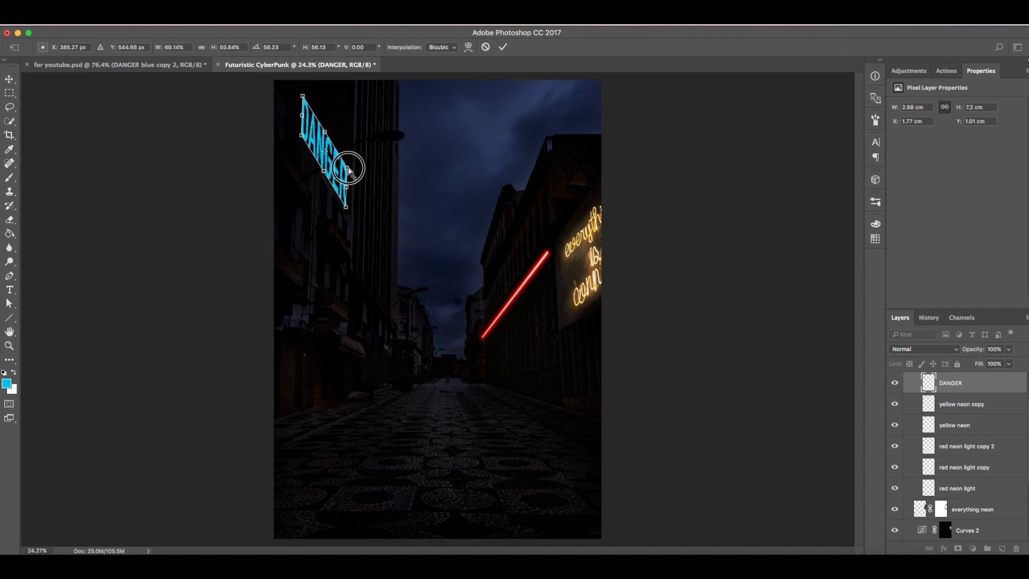
drag(303, 116, 329, 140)
drag(351, 174, 319, 171)
click(503, 47)
Step: Skew the DANGER sign's corners to refine its angle against the building facade
key(z)
drag(311, 108, 357, 110)
mouse_move(376, 177)
mouse_down()
mouse_move(356, 177)
mouse_move(365, 182)
mouse_up()
drag(402, 231, 394, 223)
key(v)
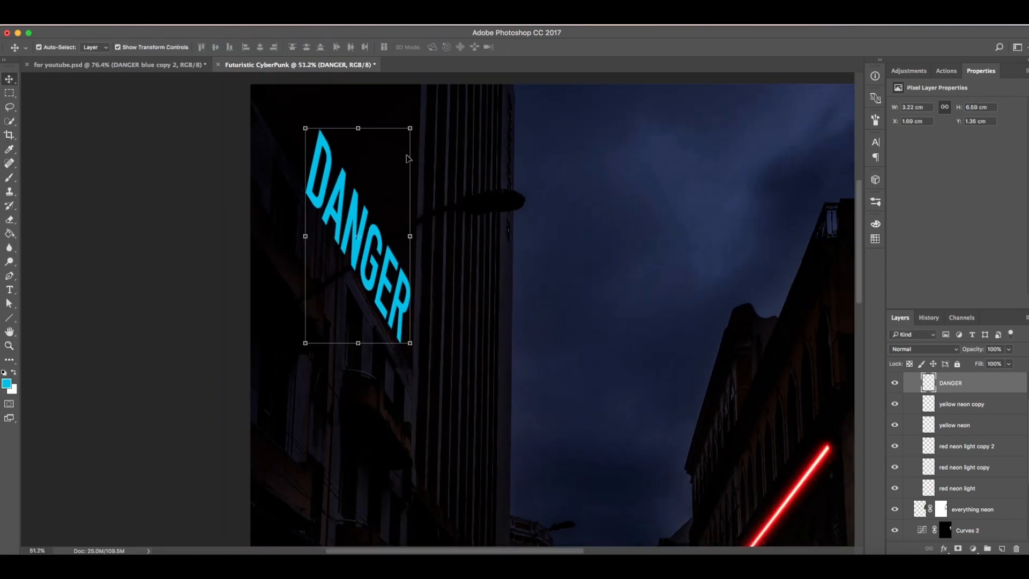
right_click(349, 195)
click(358, 127)
click(358, 128)
right_click(341, 180)
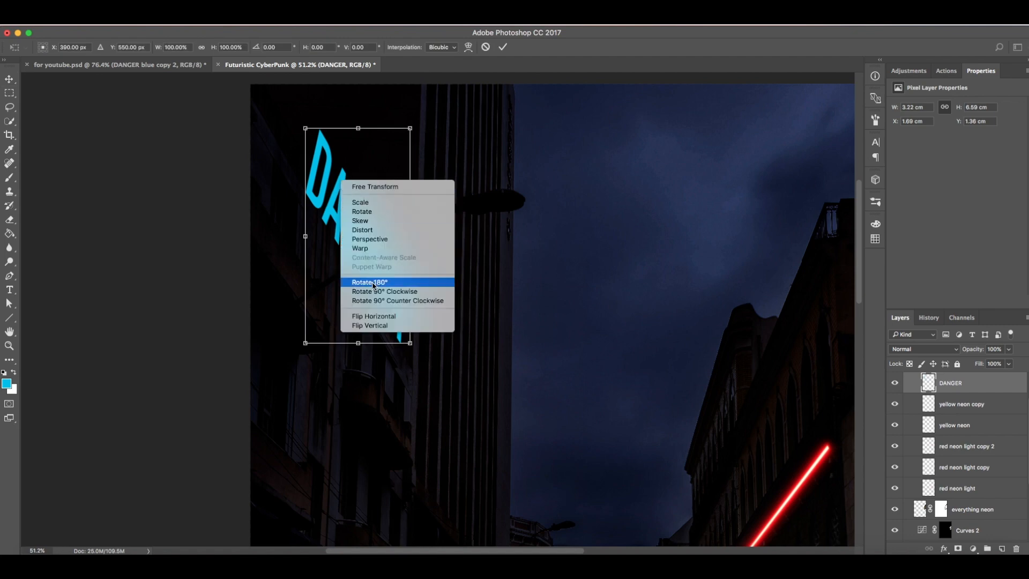
click(364, 220)
drag(306, 128, 307, 105)
drag(409, 234, 410, 241)
drag(409, 133, 408, 145)
drag(410, 349, 403, 346)
drag(358, 125, 357, 120)
click(503, 47)
Step: Reselect the DANGER layer and skew its transform corners again to straighten the sign's slant
key(z)
click(496, 135)
drag(453, 182, 432, 194)
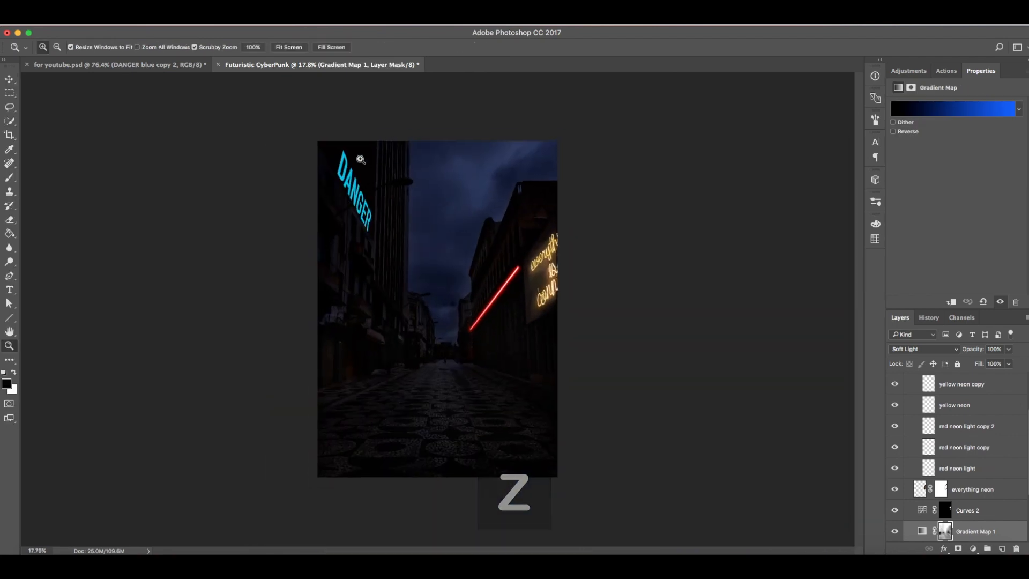
drag(353, 157, 451, 214)
key(v)
scroll(959, 456, up, 3)
click(974, 432)
click(502, 47)
key(z)
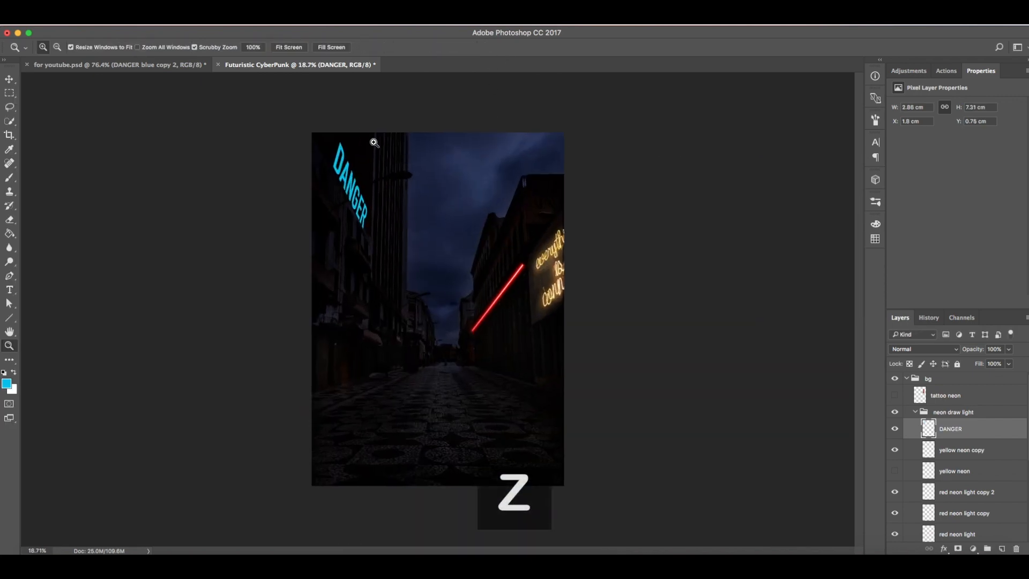
drag(337, 128, 395, 179)
key(v)
click(349, 208)
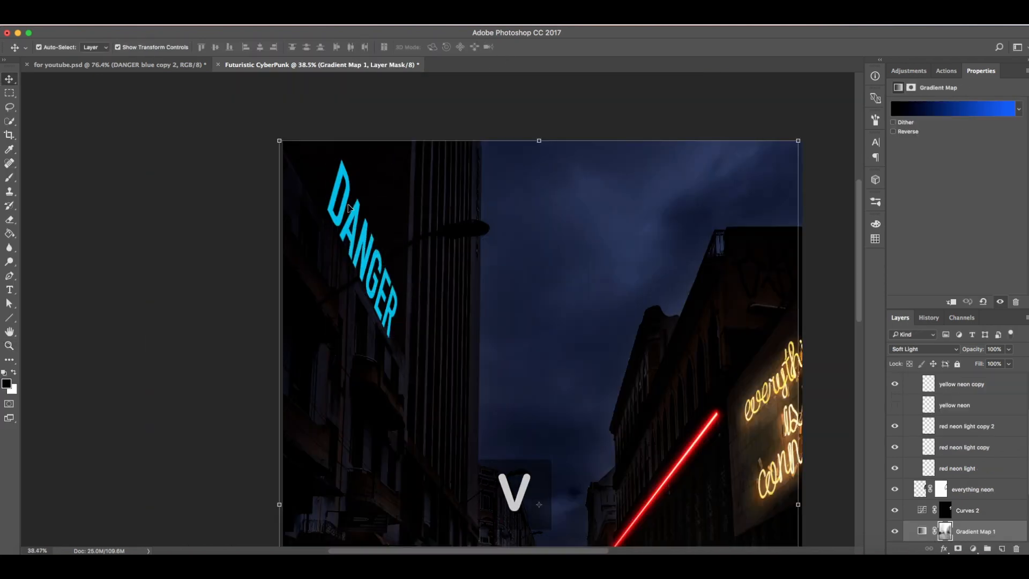
click(346, 203)
click(406, 162)
right_click(341, 199)
click(359, 241)
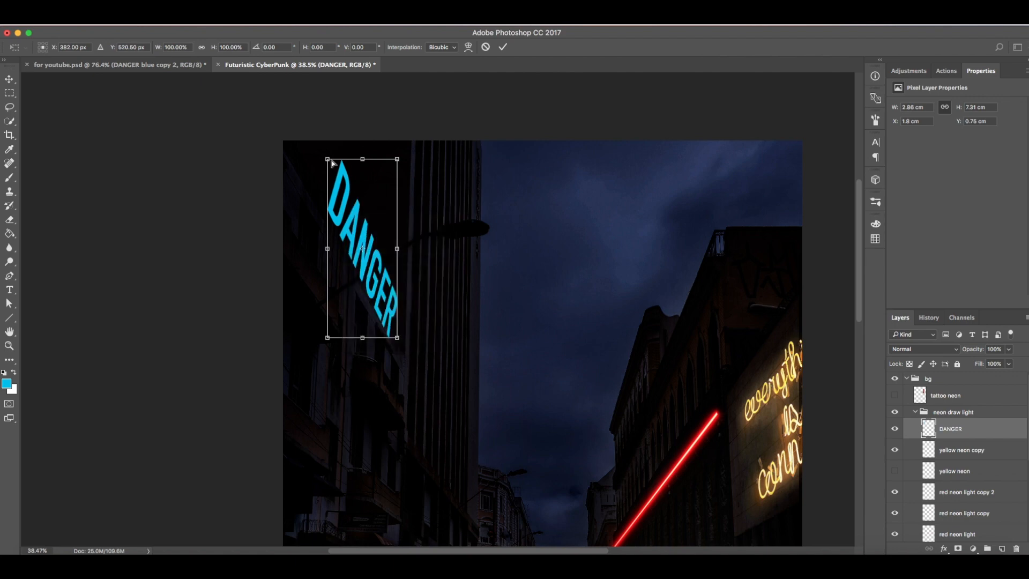
drag(327, 159, 325, 155)
drag(327, 247, 325, 243)
drag(361, 155, 360, 150)
drag(396, 248, 395, 252)
drag(361, 338, 358, 335)
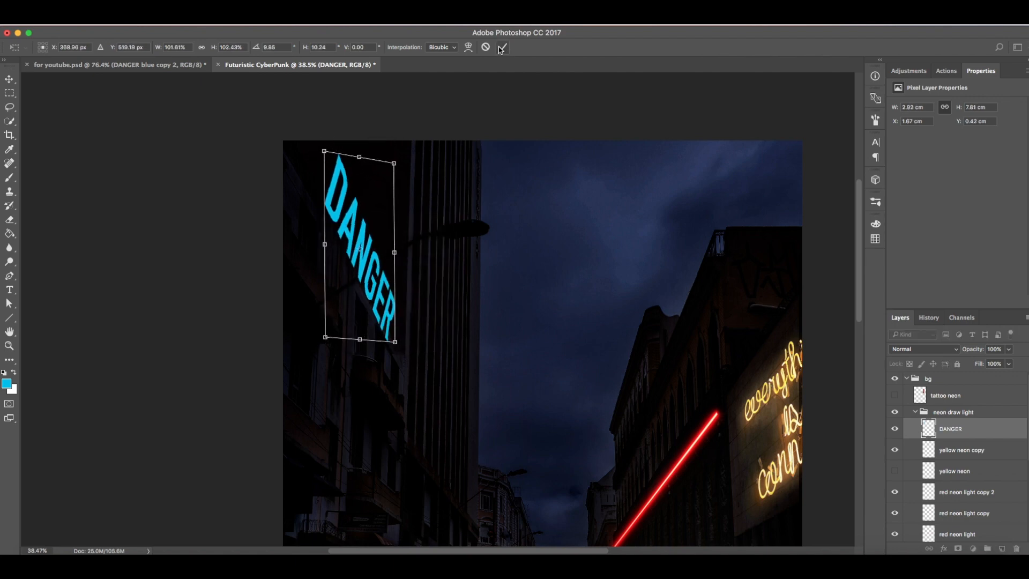
click(500, 50)
Step: Adjust the DANGER sign's right edge once more with a transform and commit it
click(395, 246)
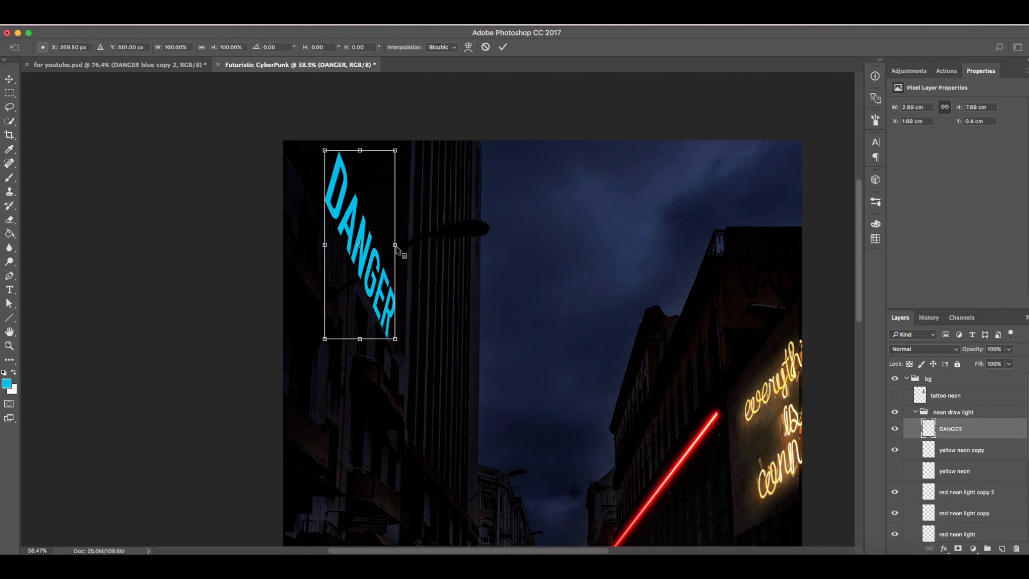
right_click(396, 246)
click(412, 301)
drag(395, 245, 391, 262)
click(501, 48)
Step: Rename the DANGER layer to DANGER blue neon
key(z)
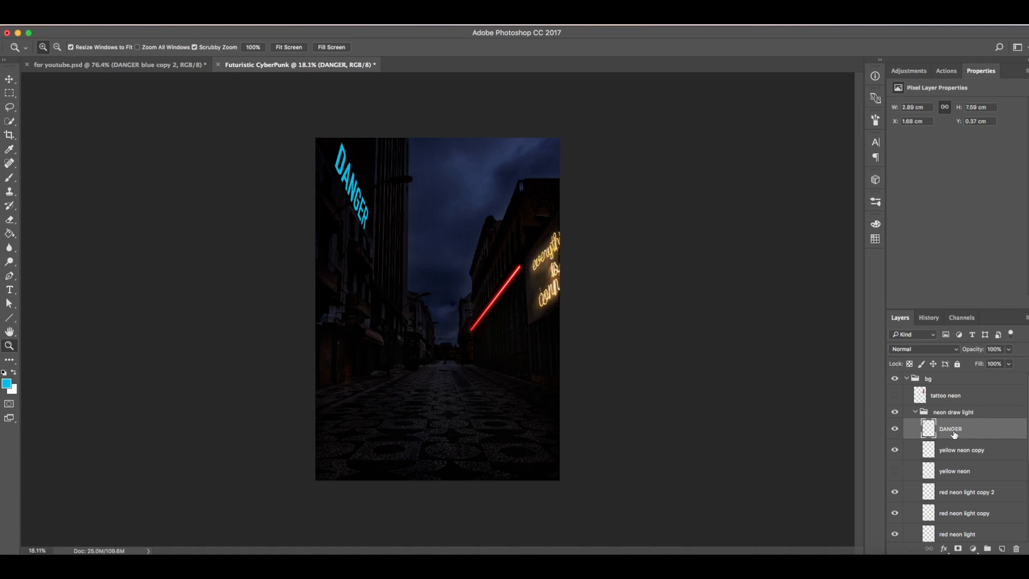
text(b)
key(BackSpace)
key(BackSpace)
key(BackSpace)
key(BackSpace)
text(ANGER)
key(Return)
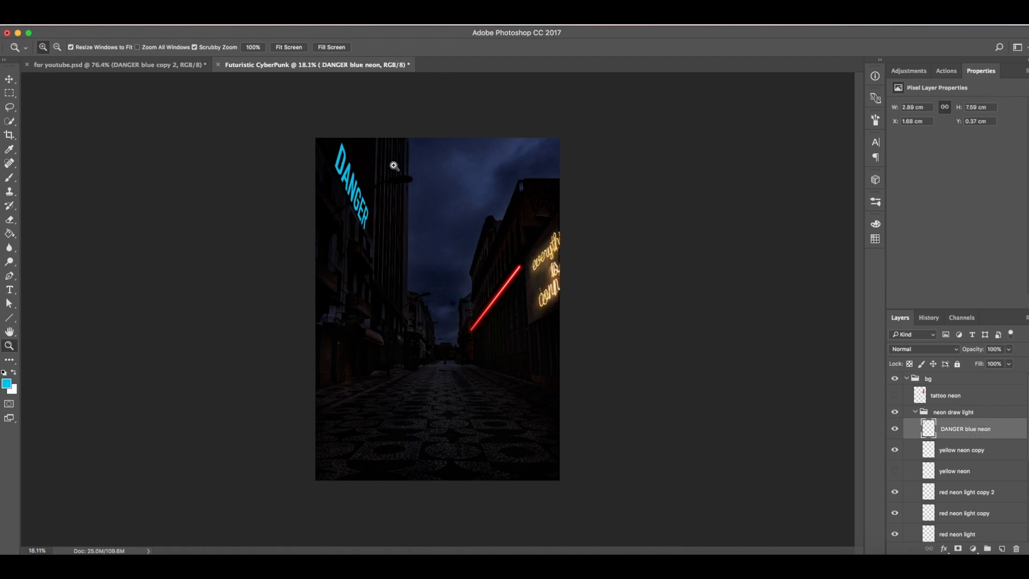
Step: Duplicate the DANGER blue neon layer
click(356, 156)
click(379, 172)
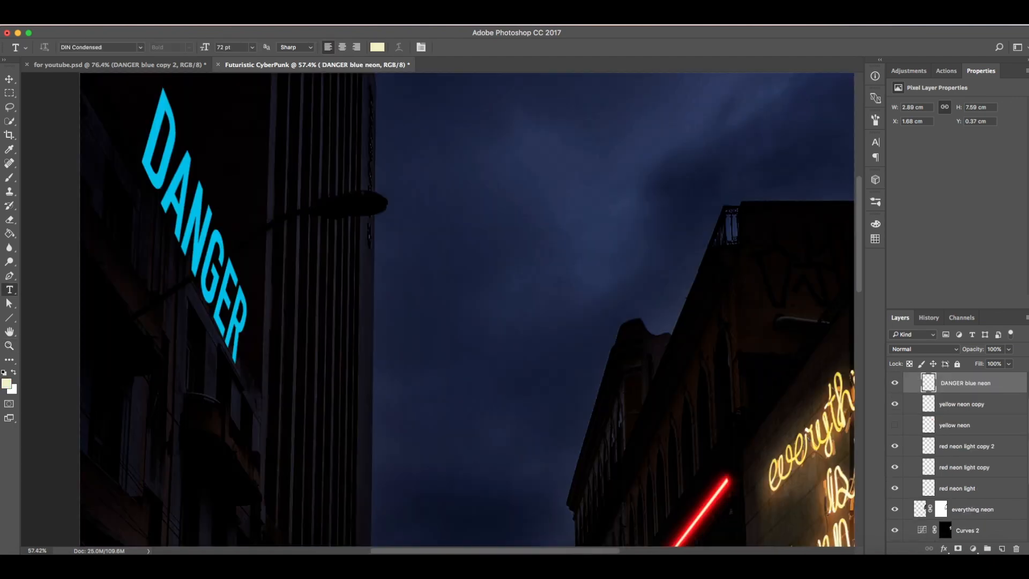
scroll(1025, 419, up, 1)
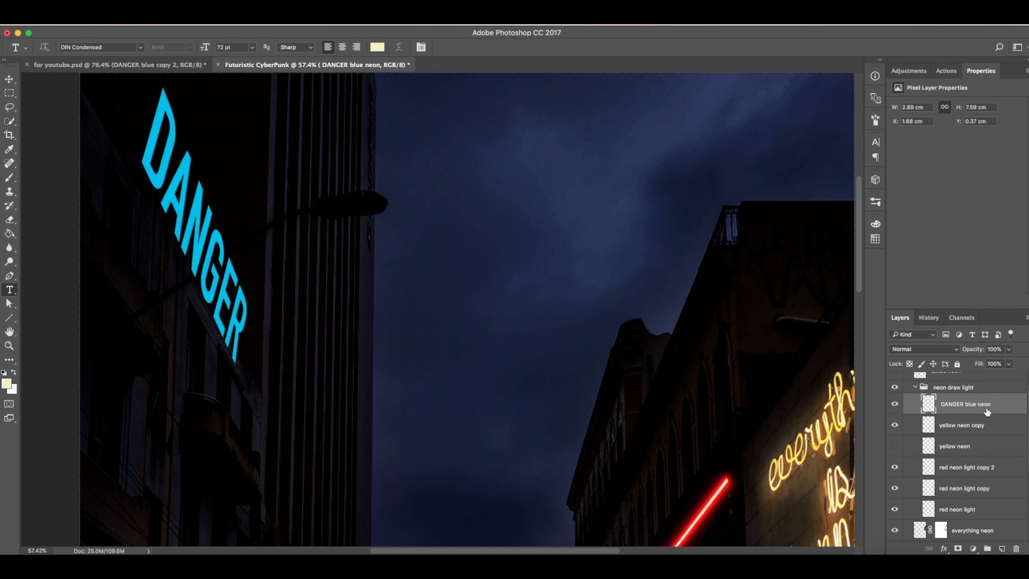
drag(987, 412, 1002, 548)
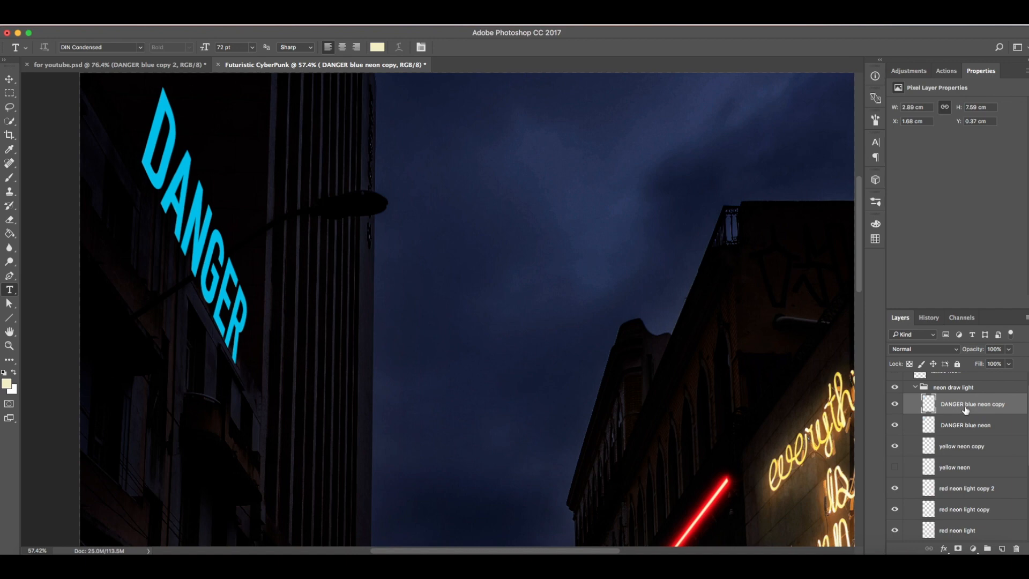
Step: Select the copy layer's letter pixels, fill them with black, and deselect
right_click(931, 403)
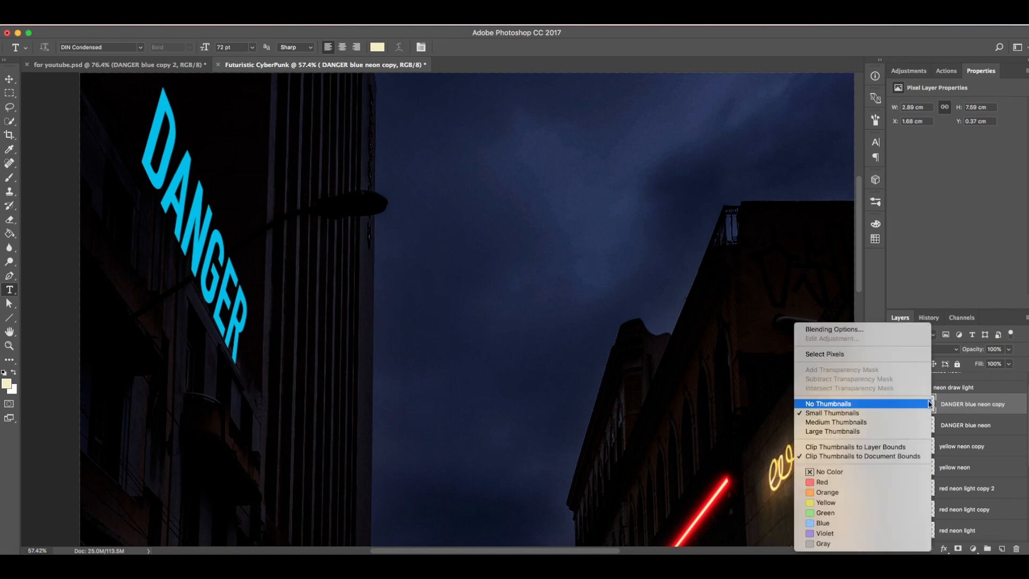
click(862, 354)
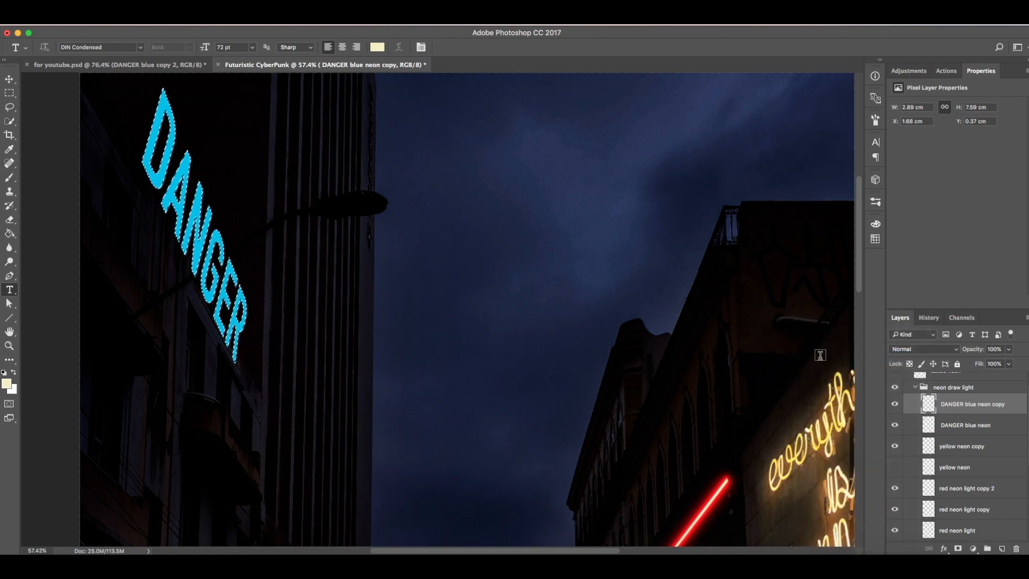
key(f)
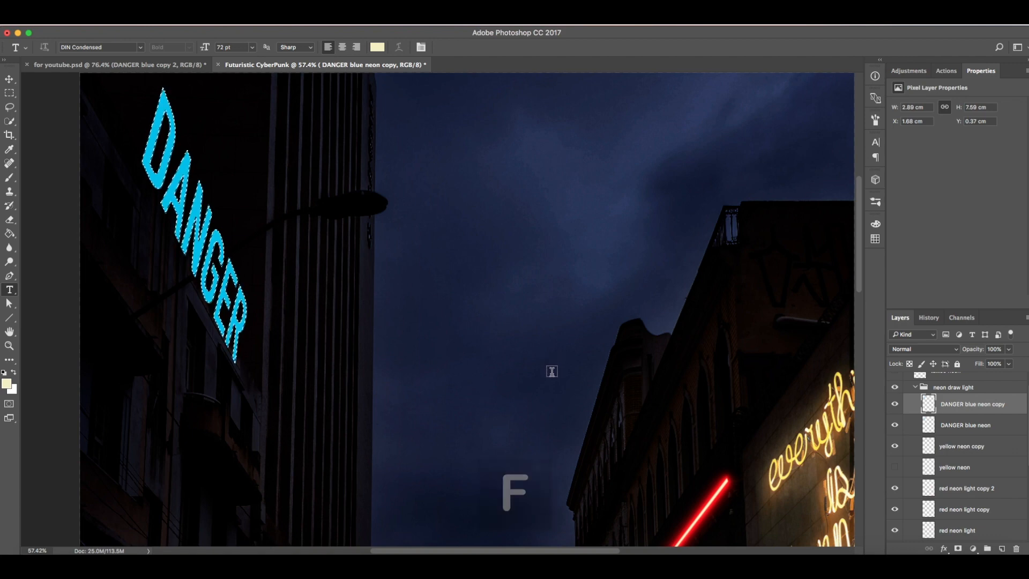
key(g)
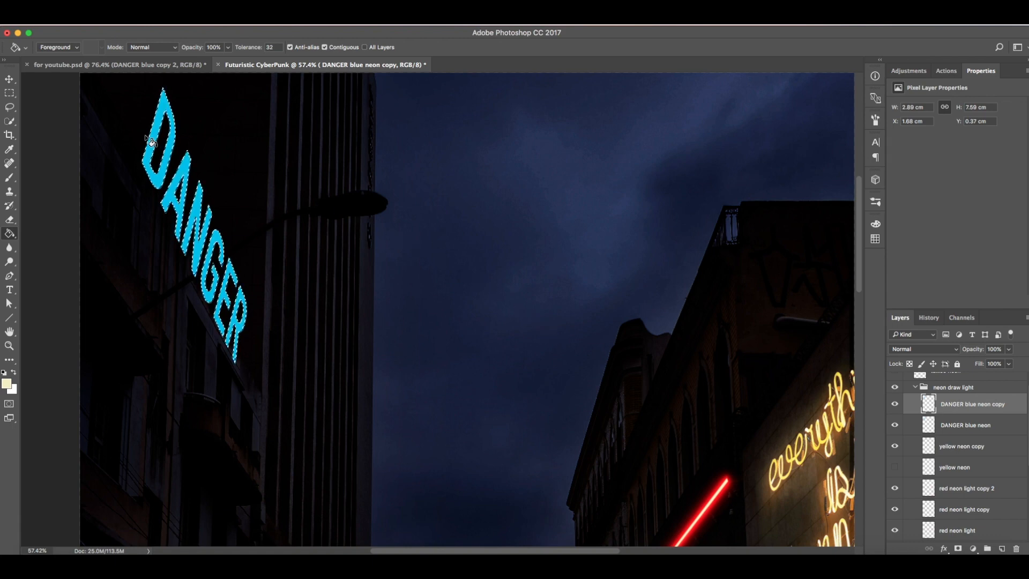
key(d)
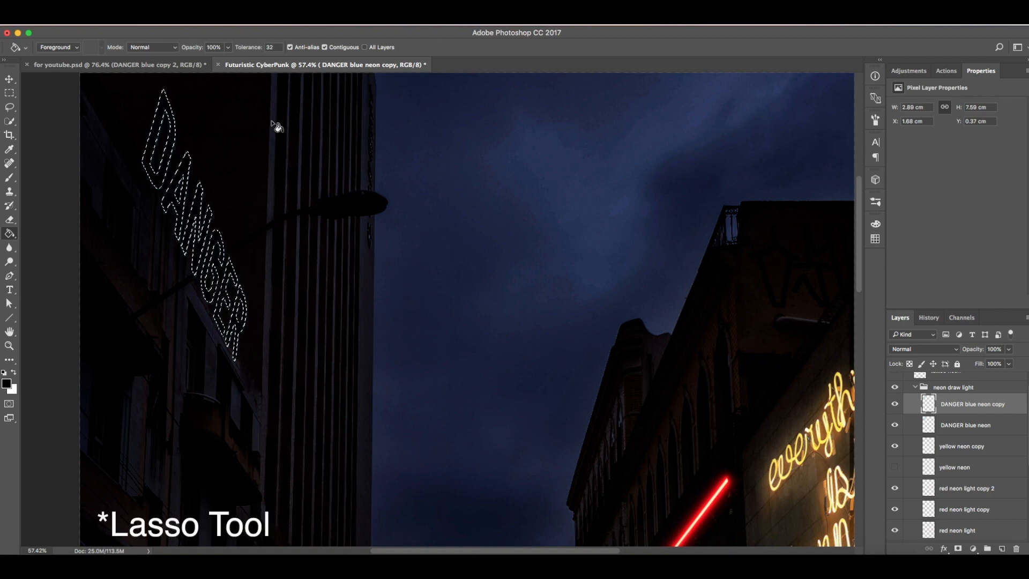
key(l)
click(453, 243)
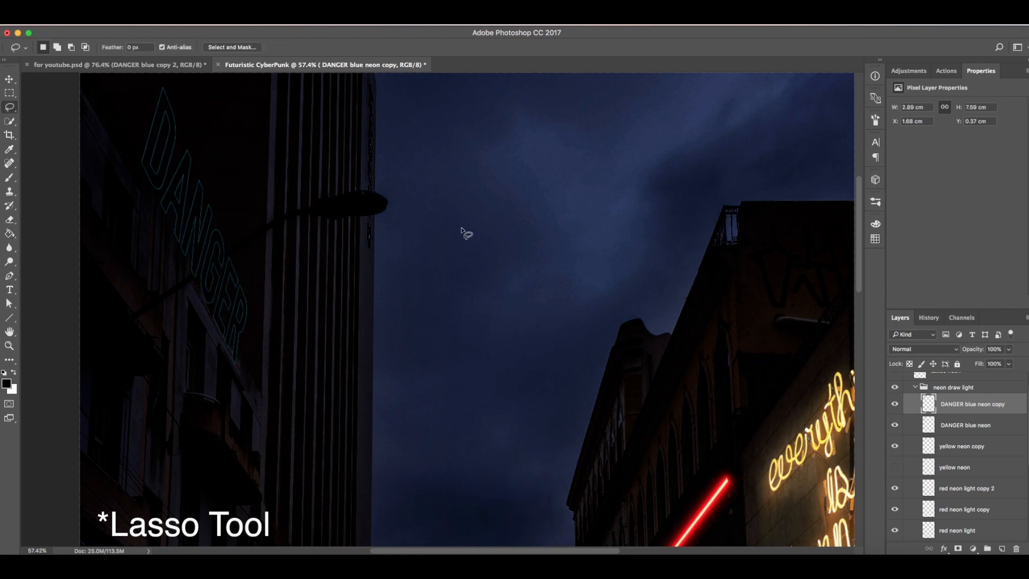
Step: Move the DANGER blue neon copy layer beneath the DANGER blue neon layer
drag(949, 412, 951, 442)
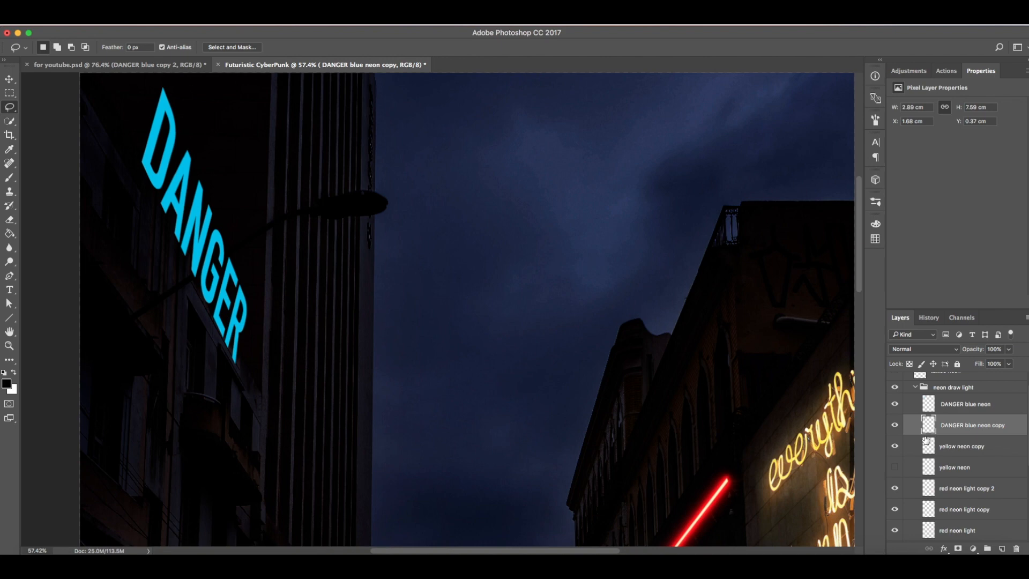
key(b)
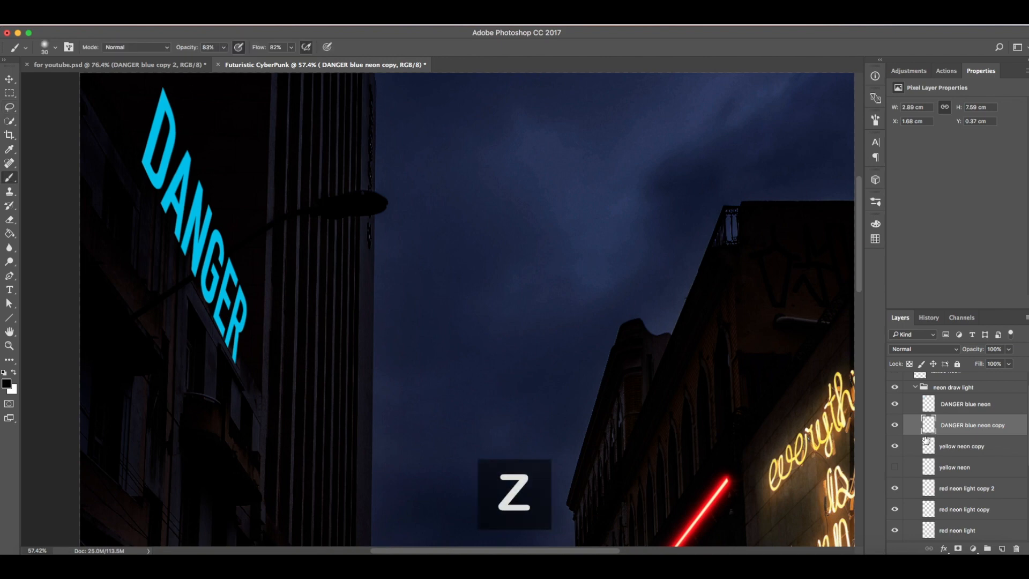
key(z)
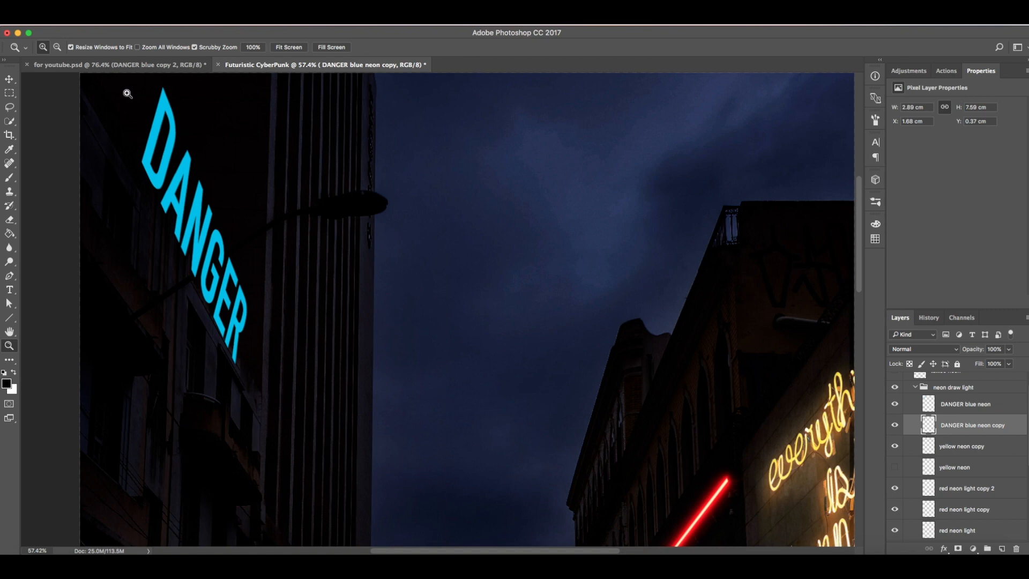
drag(128, 94, 159, 104)
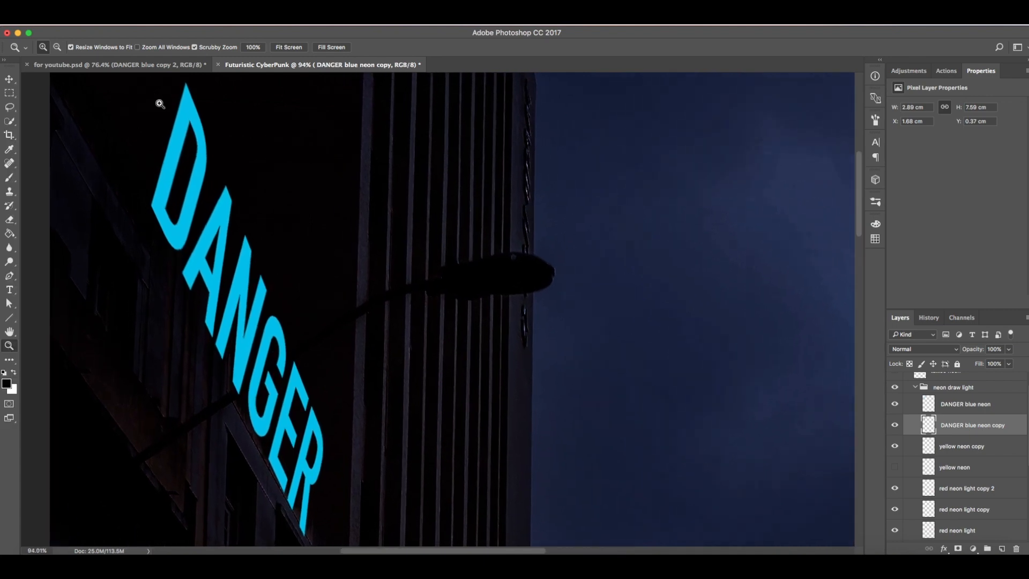
Step: Nudge the black copy a few pixels left and up so it peeks out as a shadow behind the blue letters
key(v)
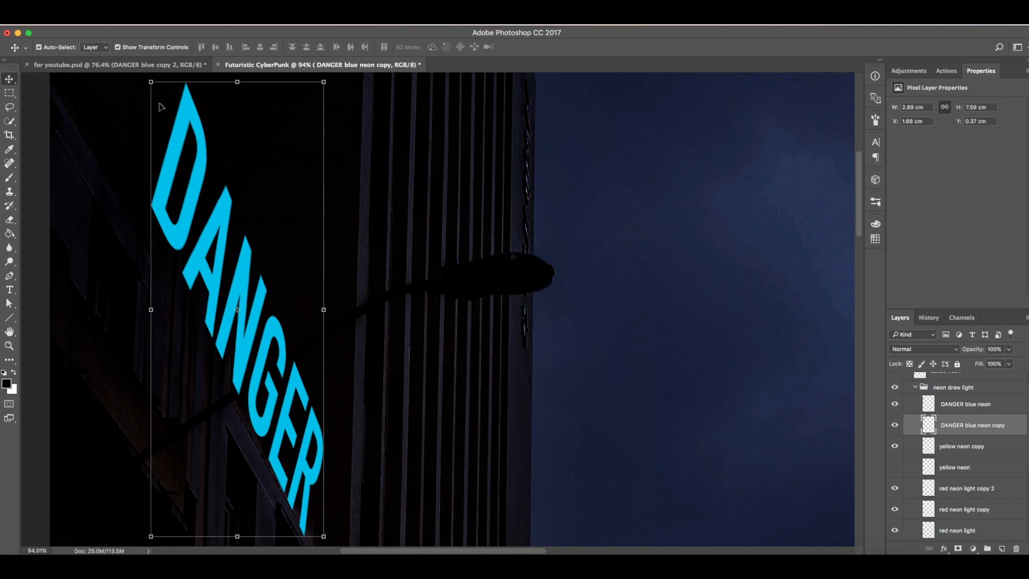
key(Left)
key(Left)
key(Left)
key(Left)
key(Left)
key(Left)
key(Left)
key(Left)
key(Left)
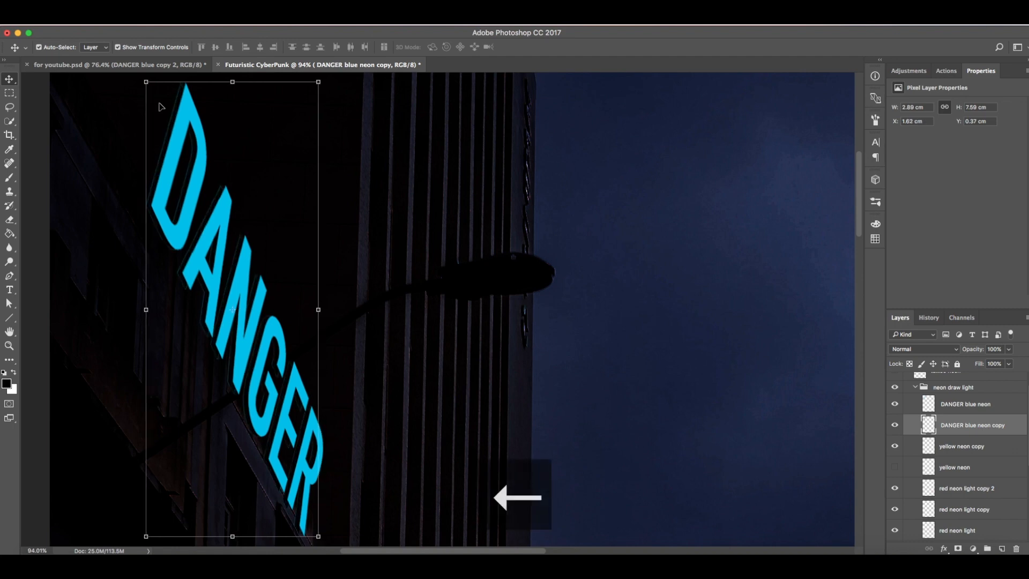
key(Left)
key(Left)
key(Left)
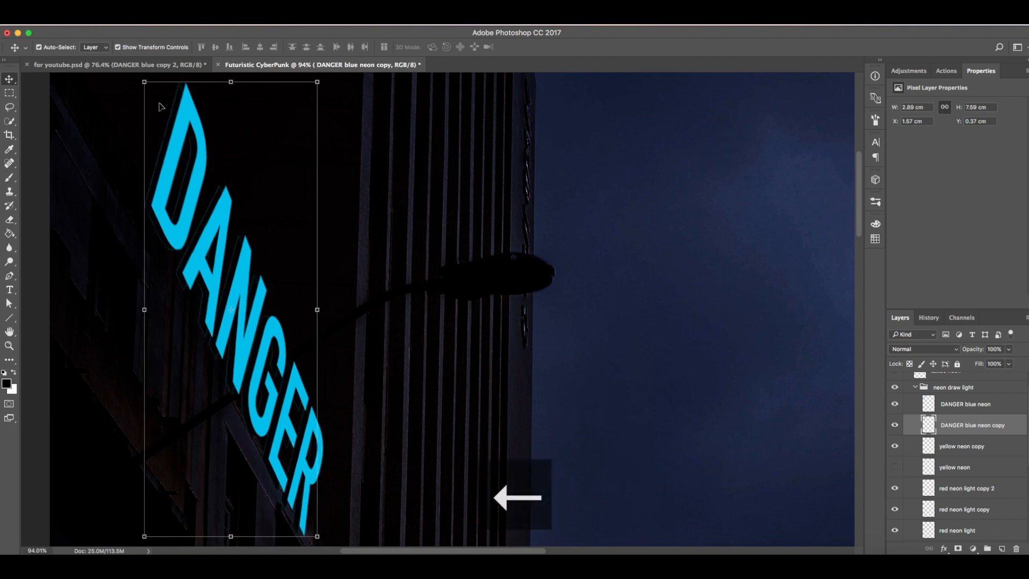
key(Right)
key(Right)
key(Right)
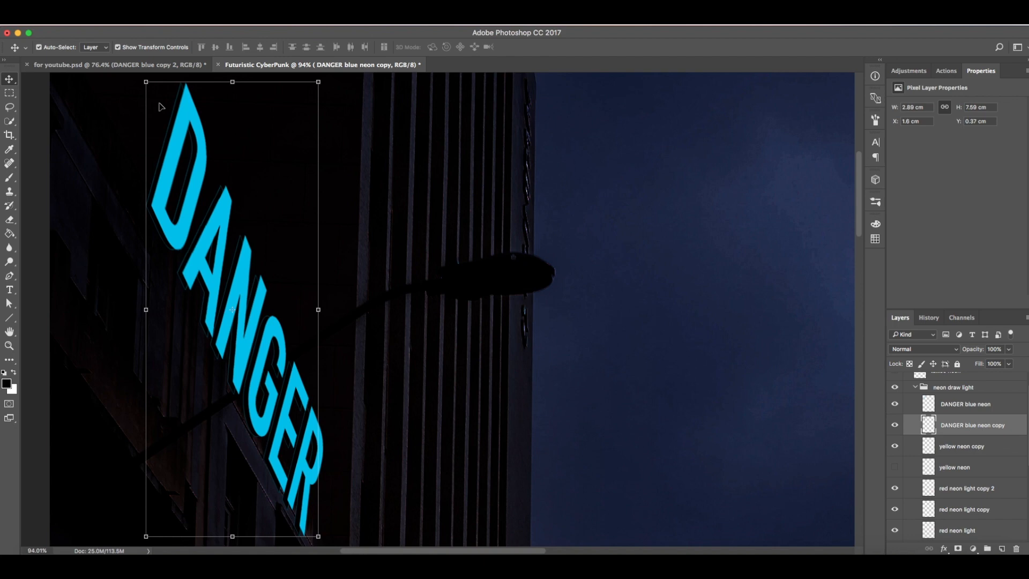
key(Down)
key(Left)
key(Up)
key(Up)
key(Up)
key(Up)
key(Right)
key(Right)
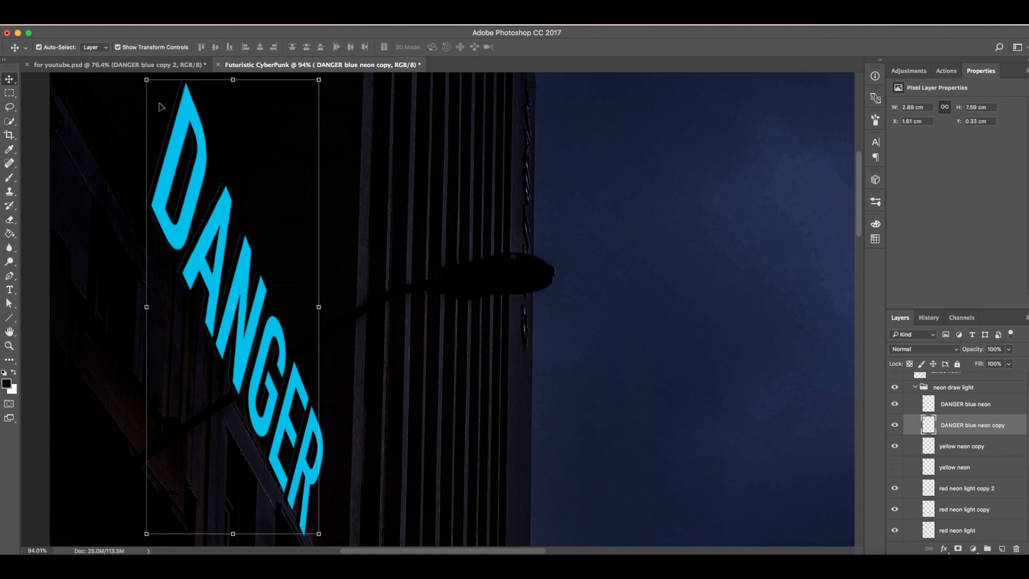
key(Down)
click(318, 82)
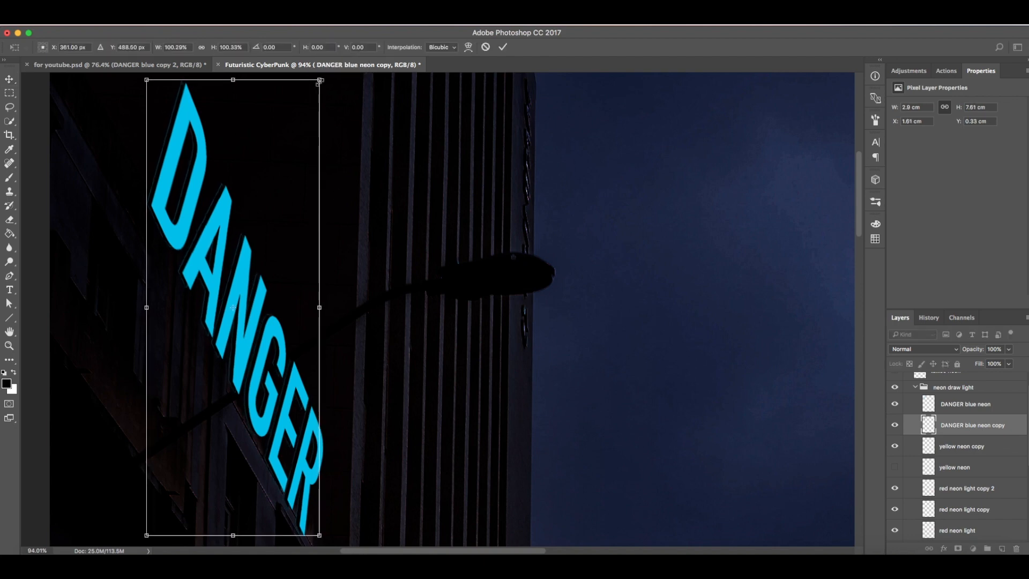
click(484, 48)
key(z)
drag(383, 247, 349, 255)
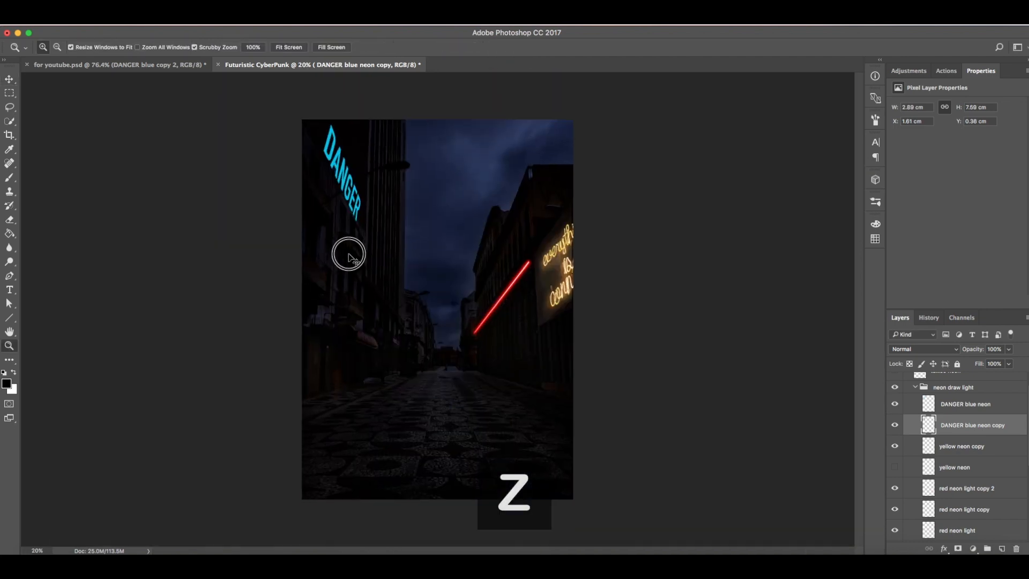
mouse_move(302, 132)
mouse_down()
mouse_move(323, 135)
mouse_move(312, 129)
mouse_up()
key(v)
key(Left)
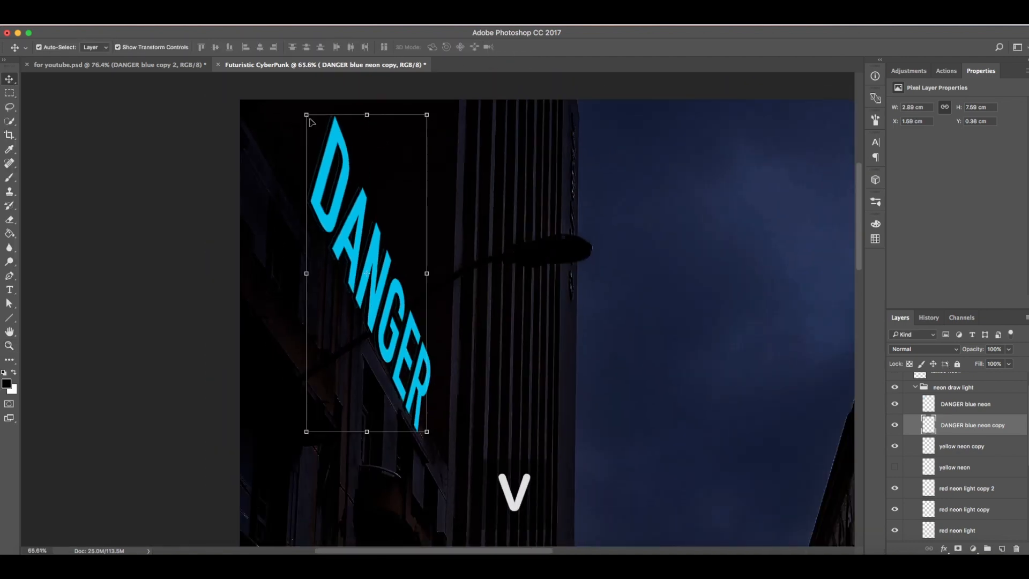
Step: Rename the copy layer to DANGER shadow
double_click(978, 426)
key(Right)
key(BackSpace)
key(BackSpace)
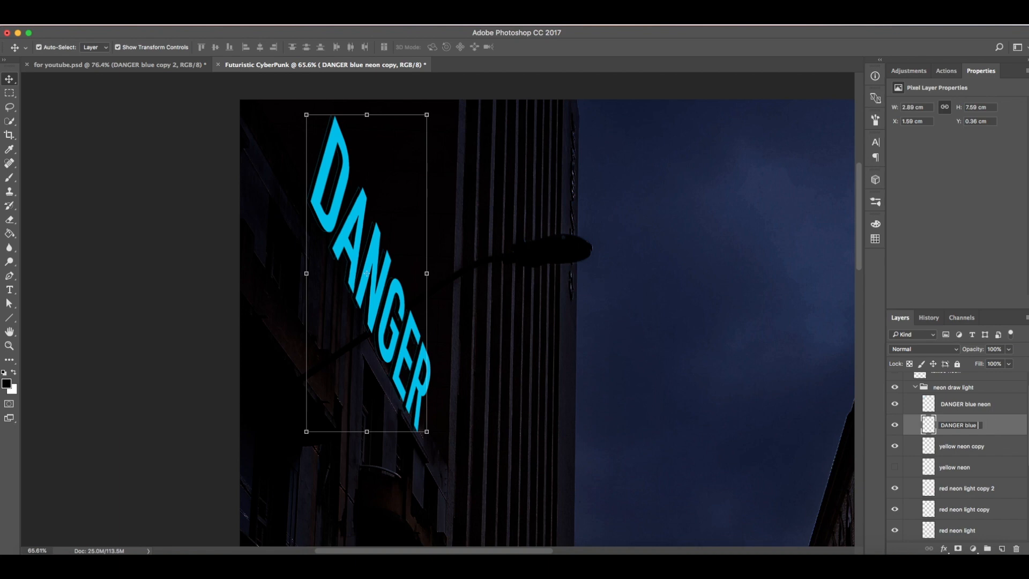
key(Return)
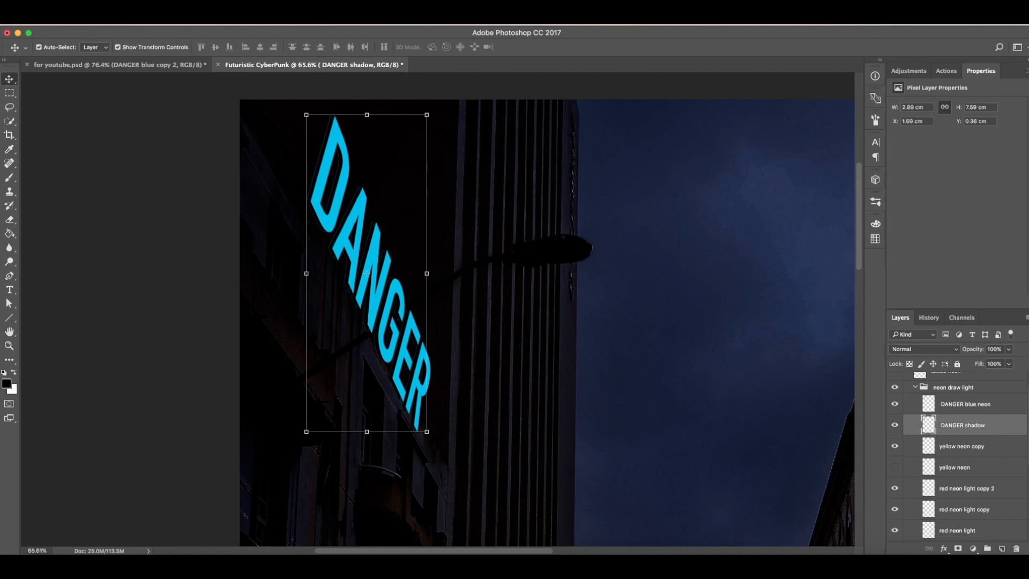
Step: Add a new layer above DANGER blue neon and trace the letter D with pale yellow Line tool segments
click(946, 412)
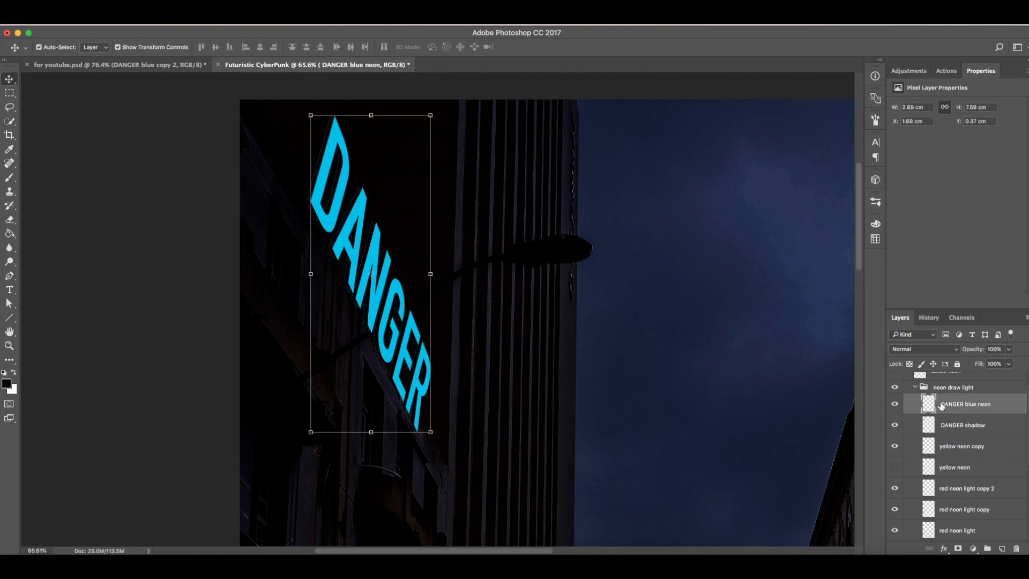
click(1002, 548)
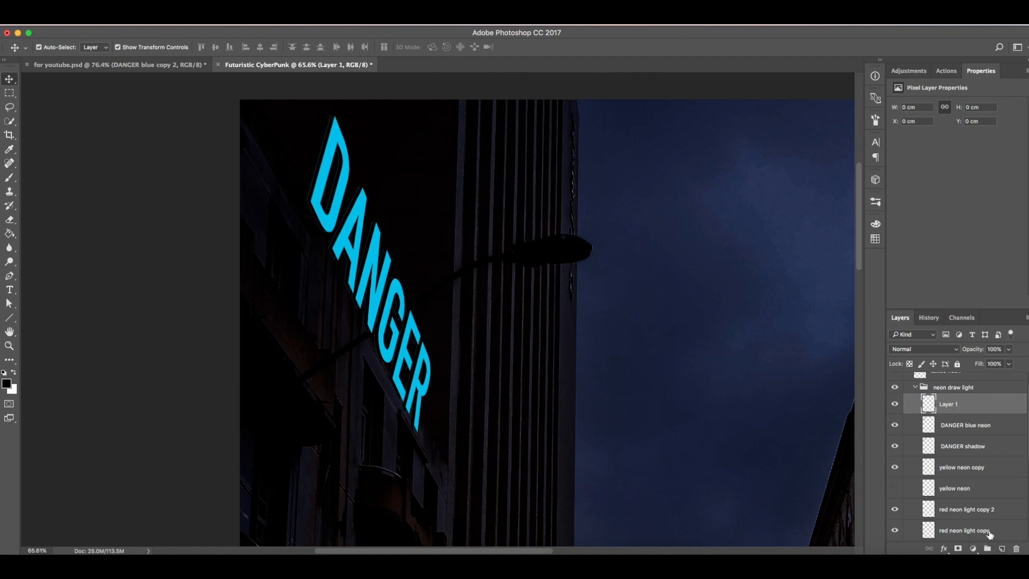
key(z)
drag(370, 141, 390, 148)
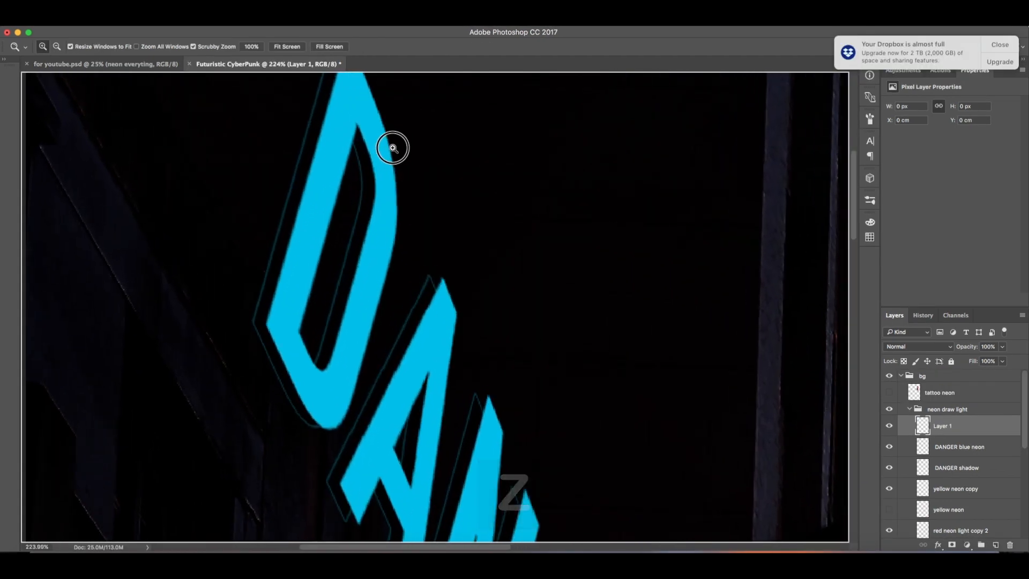
key(h)
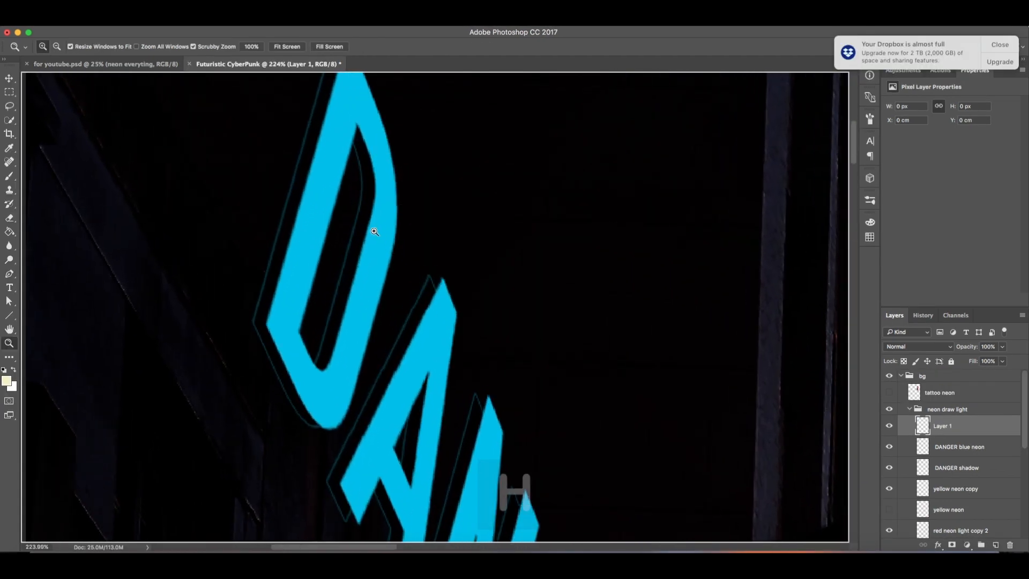
drag(381, 234, 407, 312)
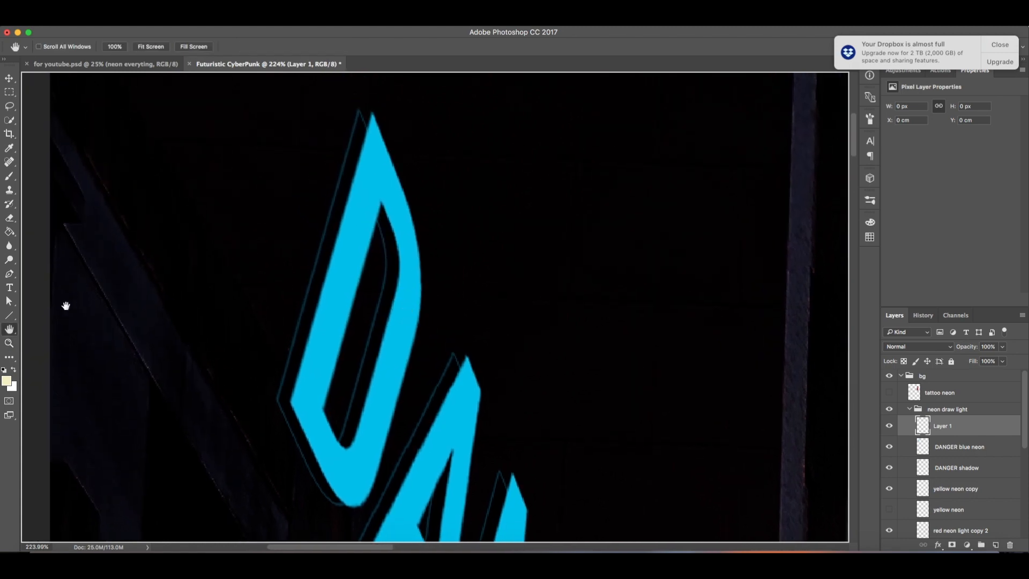
click(10, 317)
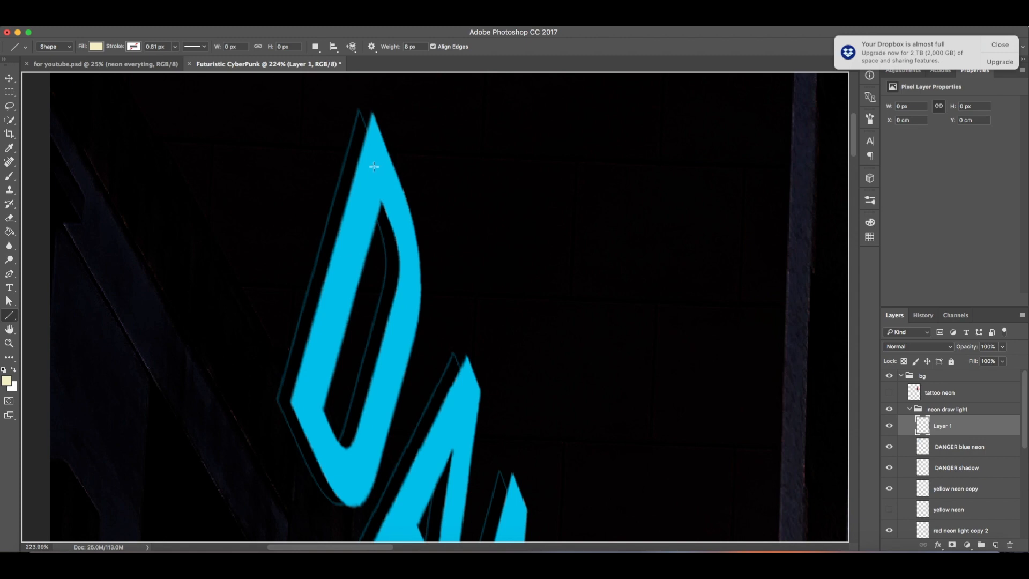
drag(375, 162, 308, 423)
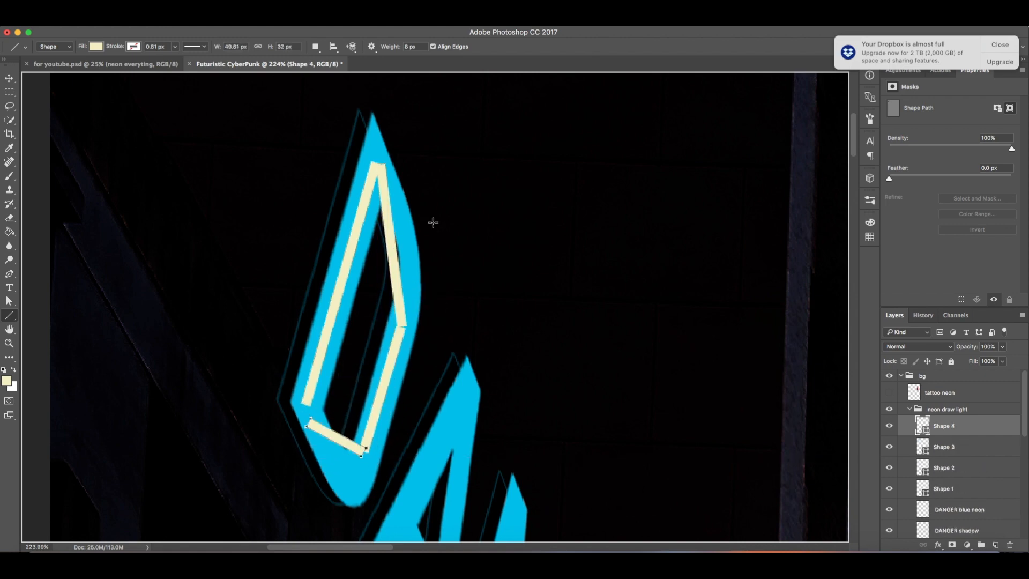
Step: Bend Shape 2's right-side segment outward into a curve following the D's rounded edge
click(952, 474)
key(a)
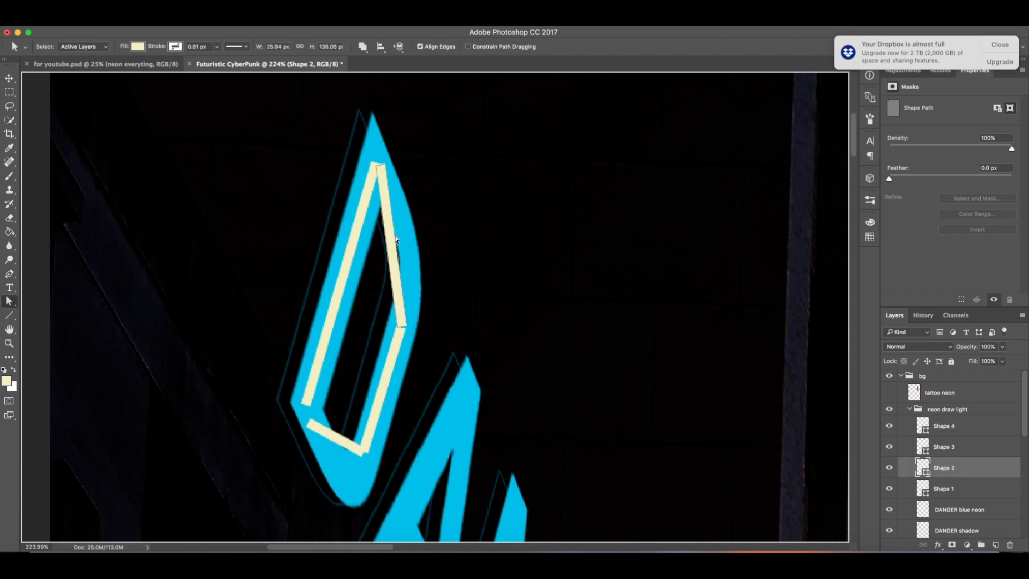
drag(9, 273, 15, 276)
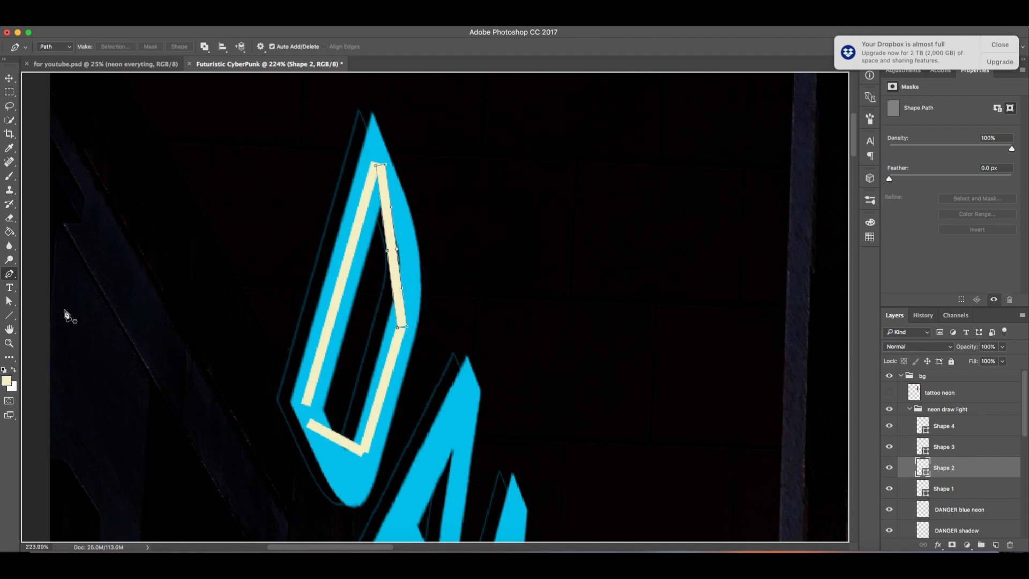
click(9, 301)
click(384, 245)
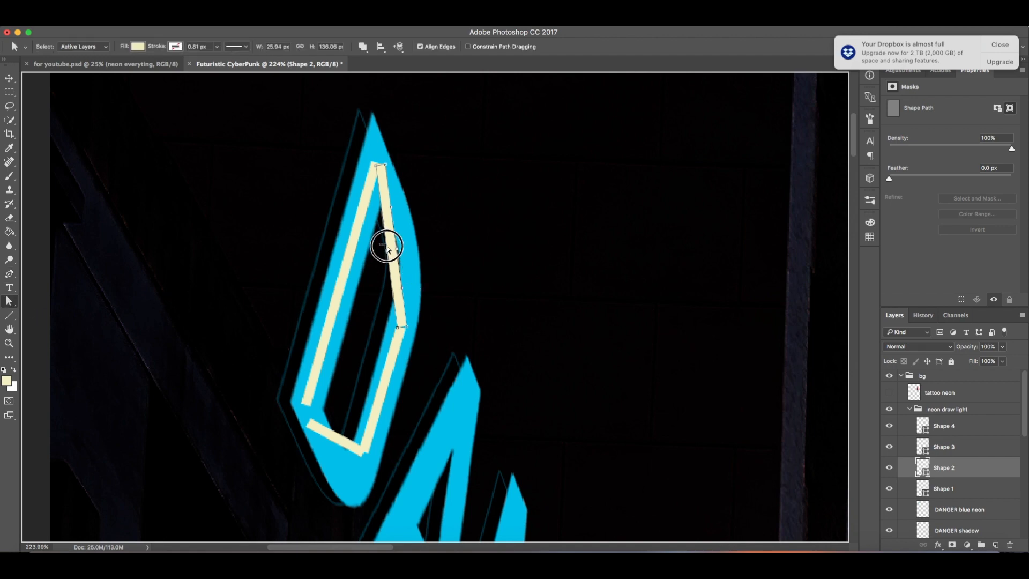
mouse_move(397, 248)
mouse_down()
mouse_move(409, 237)
mouse_move(417, 251)
mouse_up()
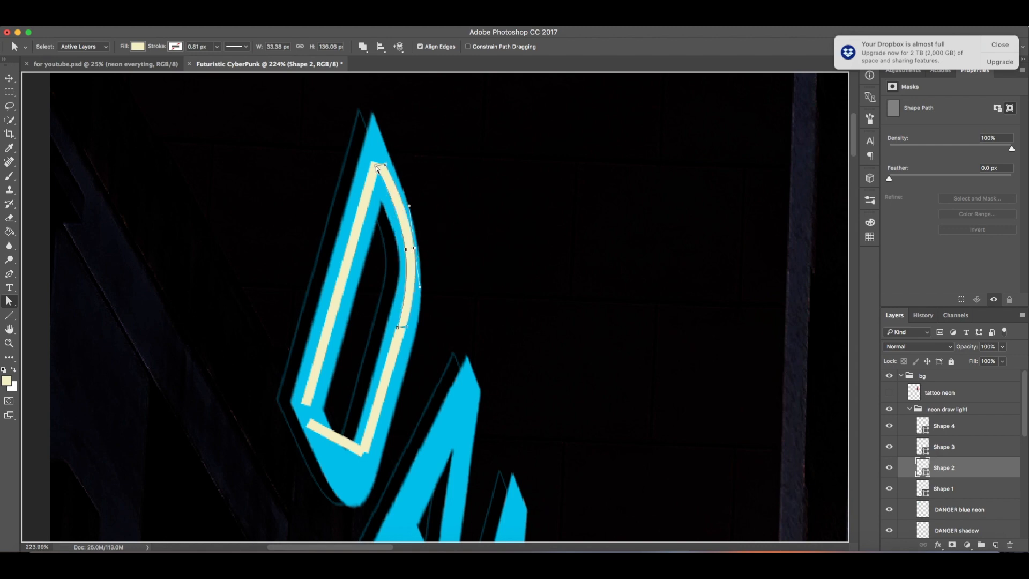
drag(375, 167, 379, 165)
Step: Adjust Shape 3's anchor points so the lower right segment follows the letter's stroke
click(970, 448)
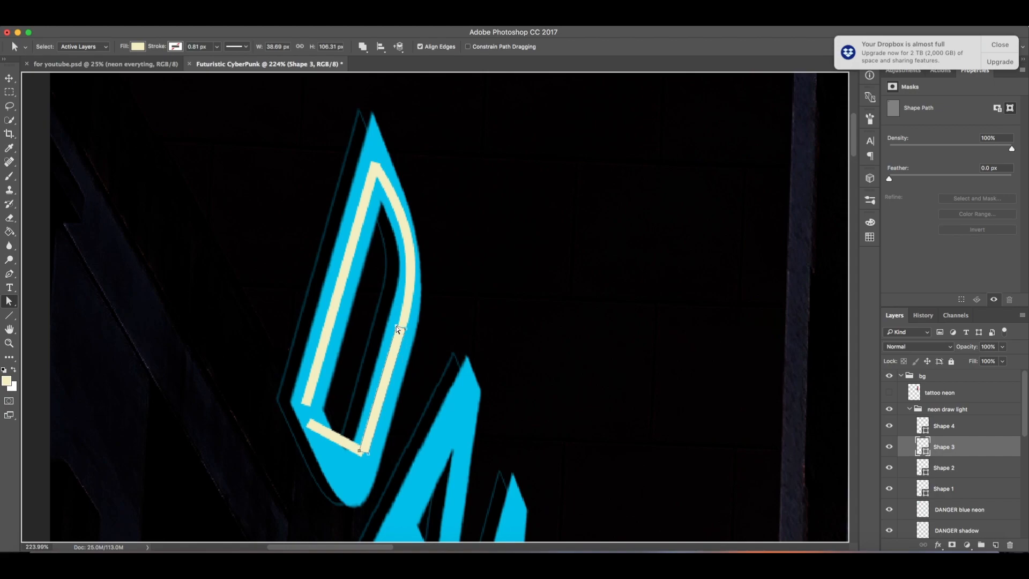
mouse_move(398, 329)
mouse_down()
mouse_move(449, 329)
mouse_move(393, 324)
mouse_move(408, 326)
mouse_up()
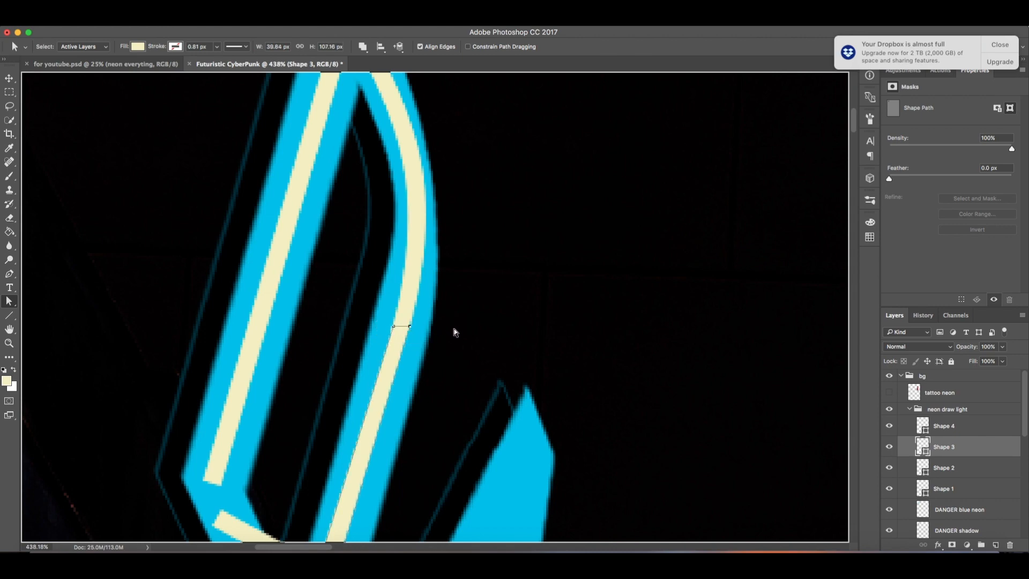
drag(441, 344, 499, 262)
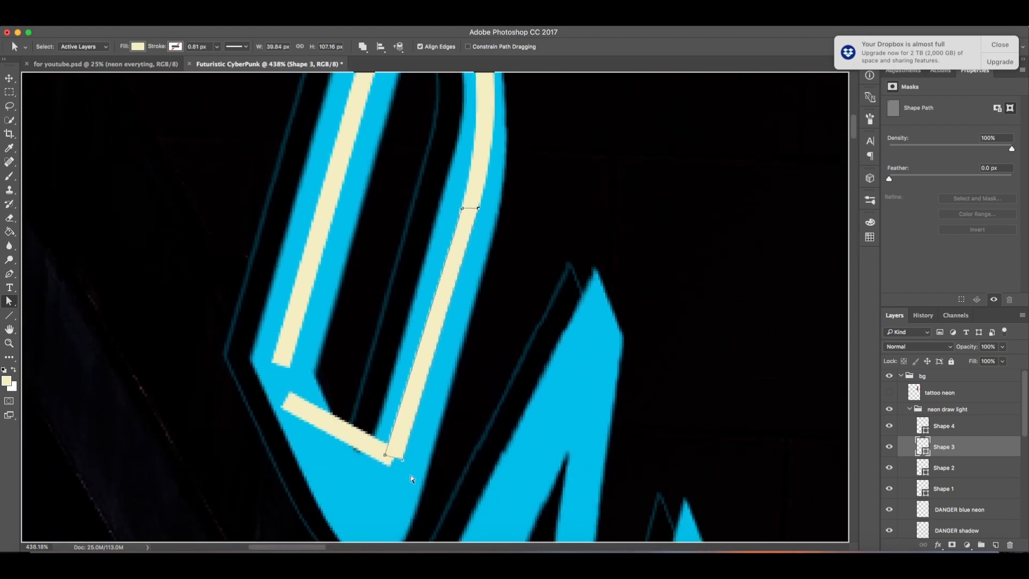
click(404, 461)
drag(390, 452, 380, 458)
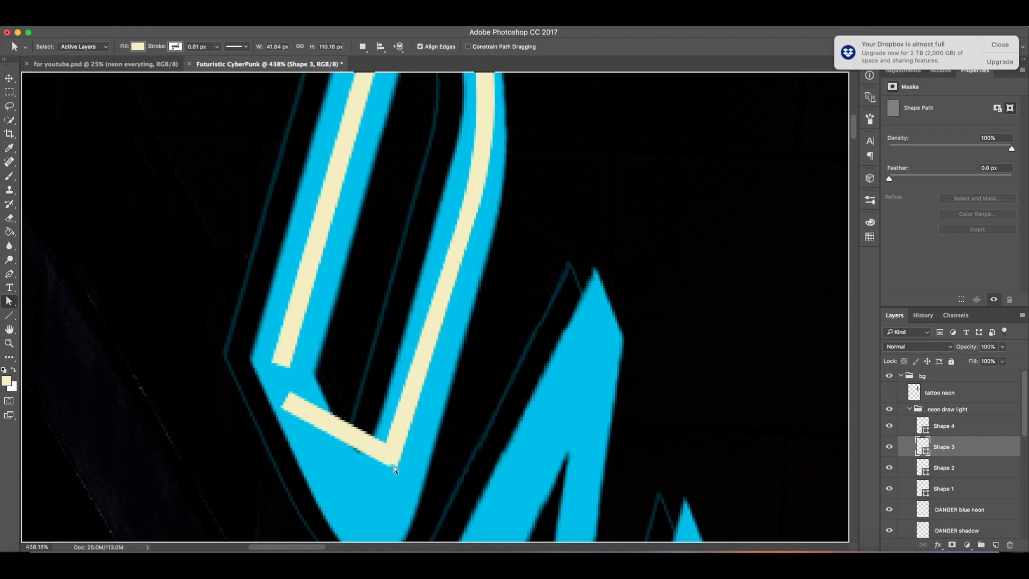
Step: Add an anchor point to Shape 4's bottom segment and drag it to round the D's lower corner
click(938, 426)
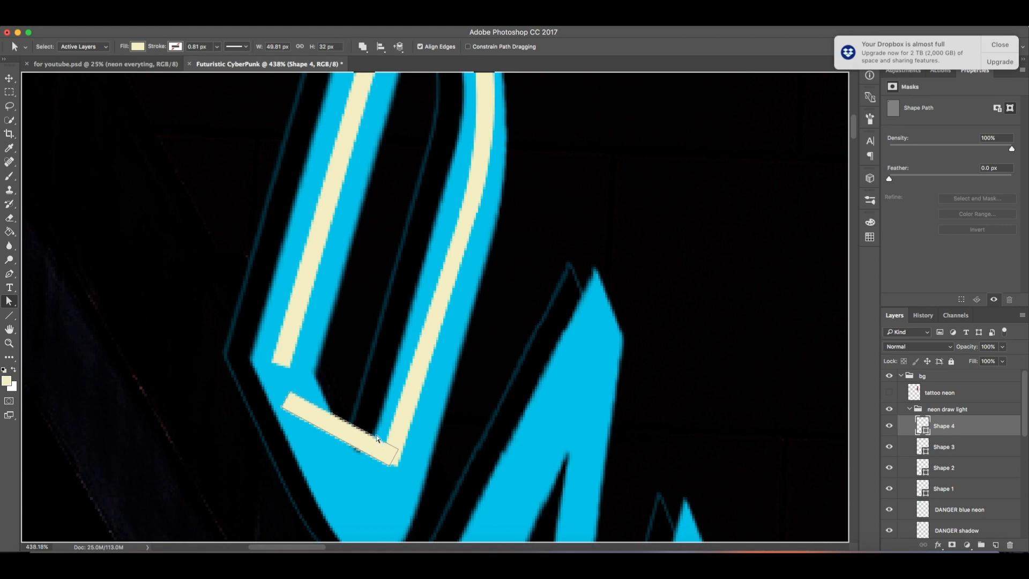
click(310, 425)
click(9, 273)
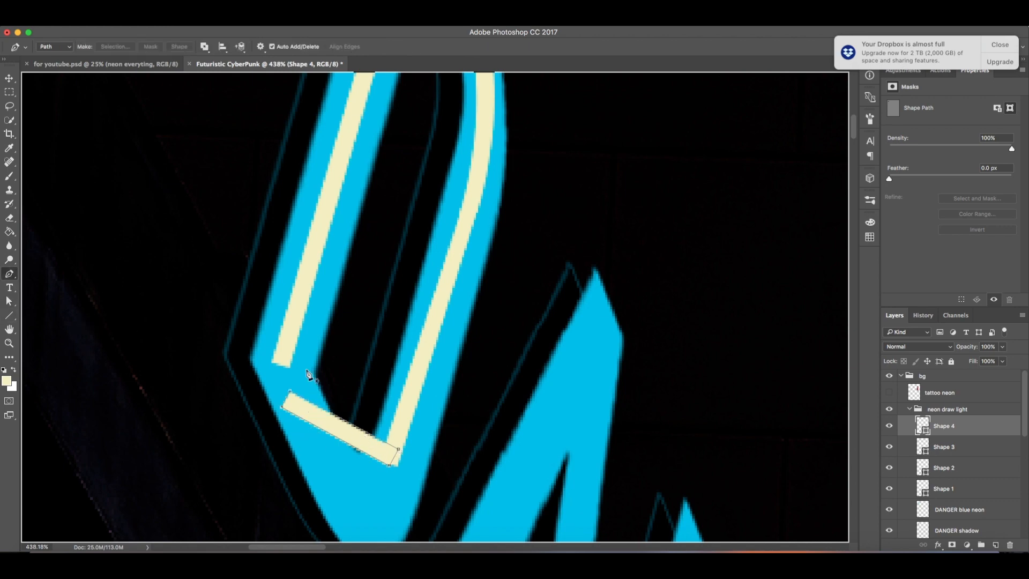
click(363, 431)
key(a)
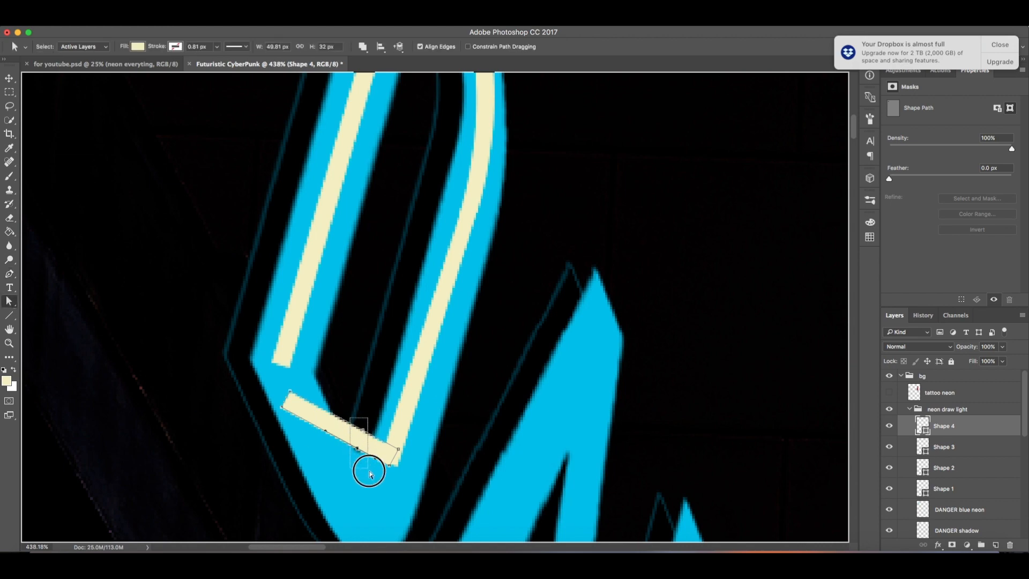
drag(356, 445, 359, 504)
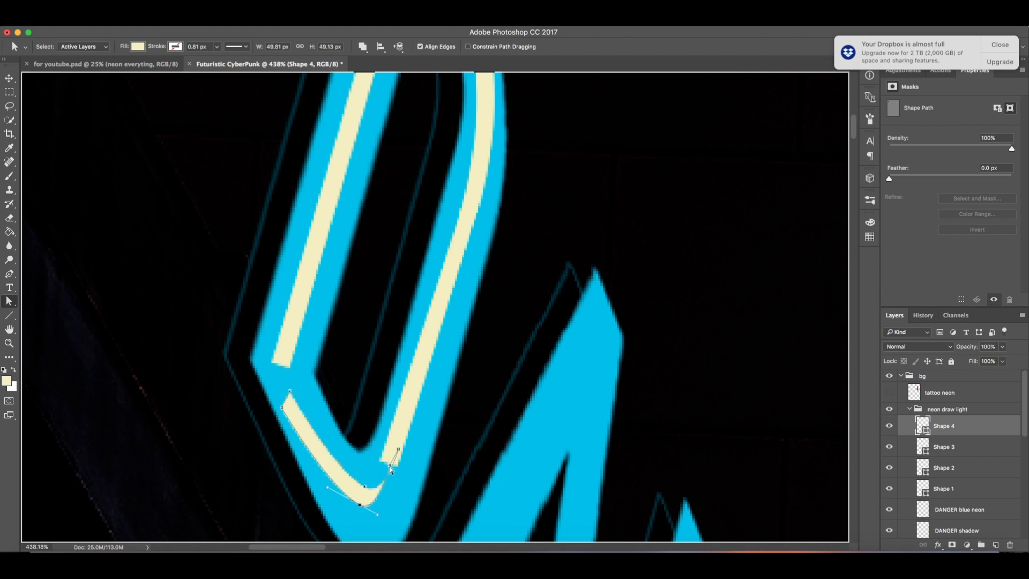
mouse_move(389, 467)
mouse_down()
mouse_move(390, 446)
mouse_move(380, 457)
mouse_up()
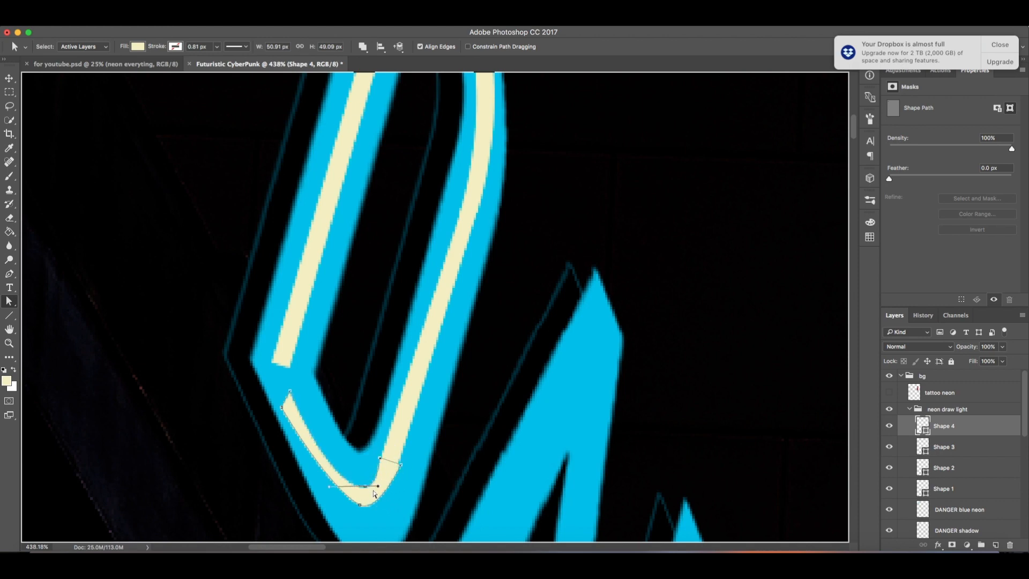
drag(9, 274, 44, 314)
drag(385, 496, 398, 460)
click(9, 301)
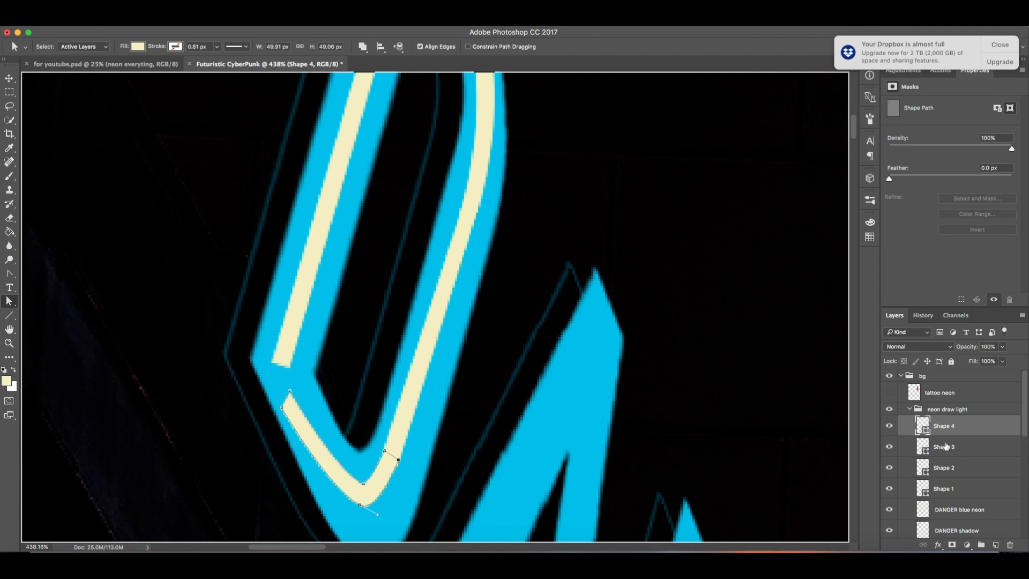
Step: Delete the Shape 4 layer and redraw the D's bottom segment as a new pale yellow Line tool shape
mouse_move(958, 431)
mouse_down()
mouse_move(975, 539)
mouse_move(1009, 544)
mouse_up()
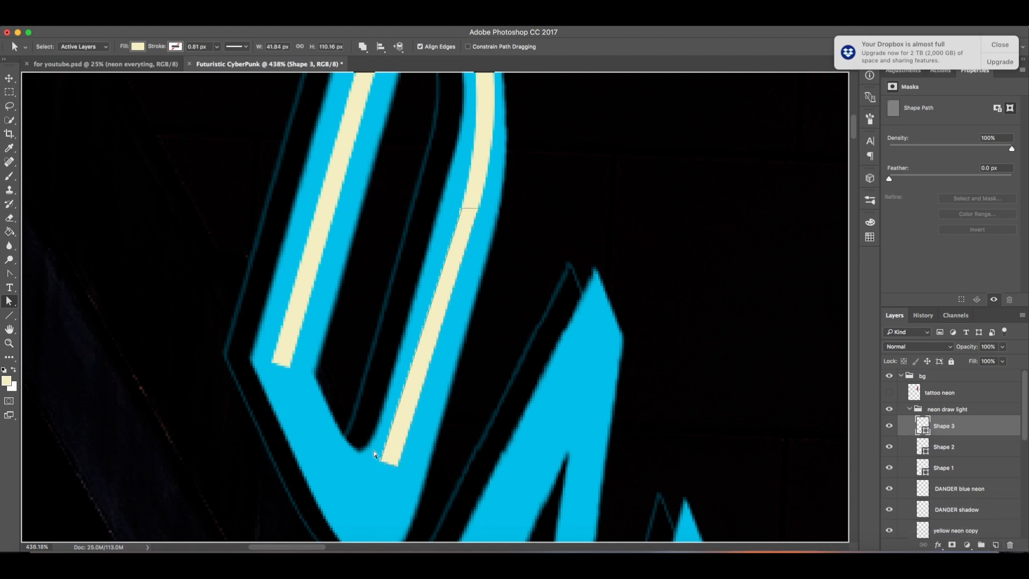
mouse_move(375, 453)
mouse_down()
mouse_move(418, 478)
mouse_move(398, 464)
mouse_move(409, 454)
mouse_move(379, 457)
mouse_move(349, 494)
mouse_up()
click(11, 315)
key(super+z)
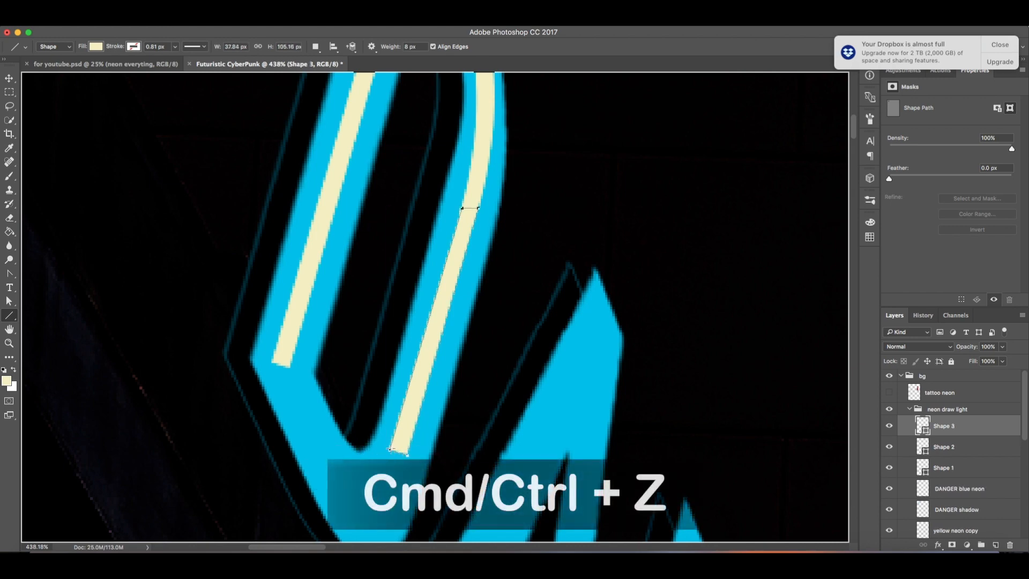
drag(396, 444, 343, 486)
key(super+z)
mouse_move(397, 443)
mouse_down()
mouse_move(334, 484)
mouse_move(343, 487)
mouse_up()
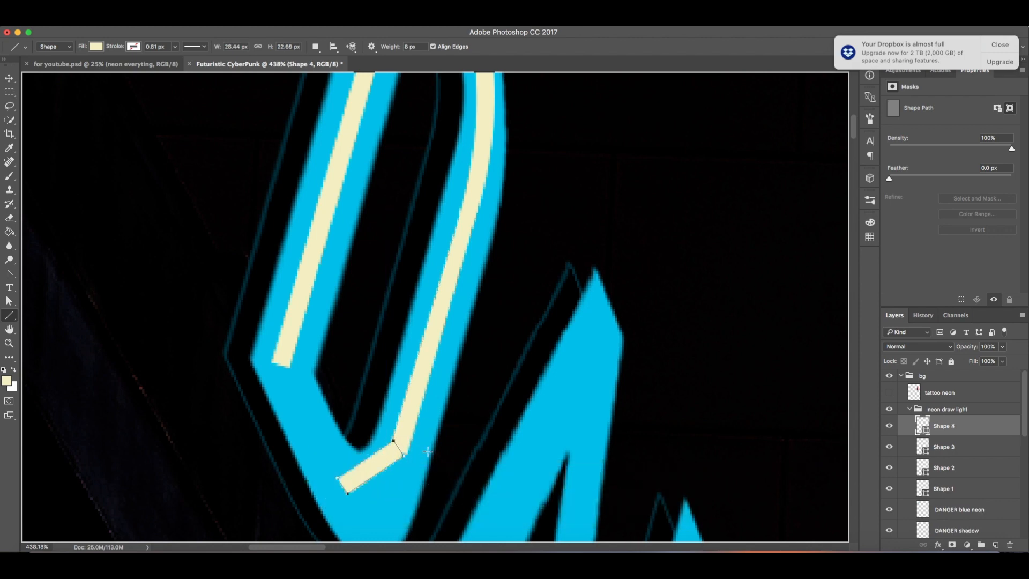
Step: Add an anchor point to Shape 4's segment and drag the points so it curves around the D's lower corner
click(11, 275)
click(9, 301)
mouse_move(396, 442)
mouse_down()
mouse_move(397, 460)
mouse_move(406, 450)
mouse_up()
drag(20, 279, 48, 275)
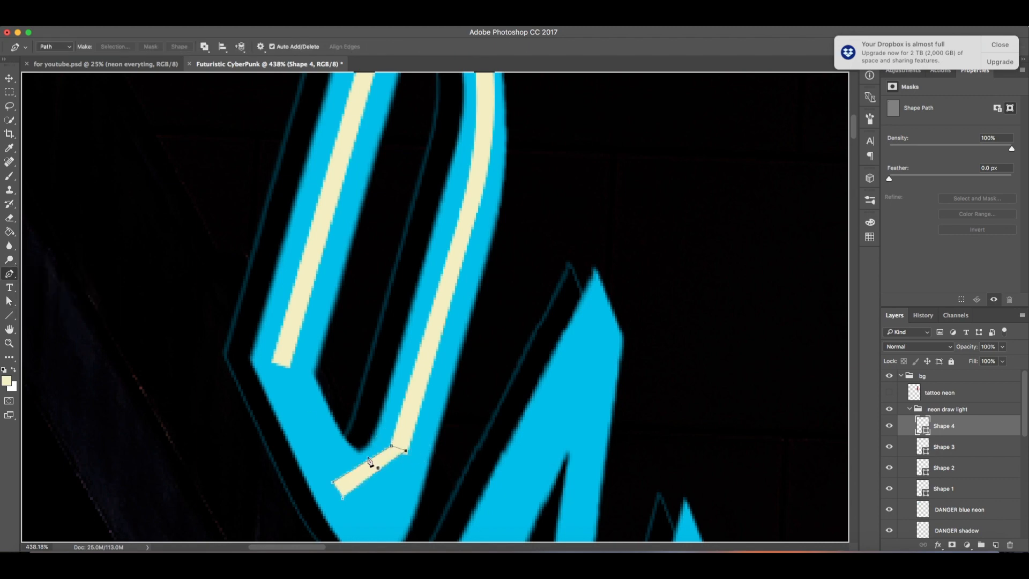
key(a)
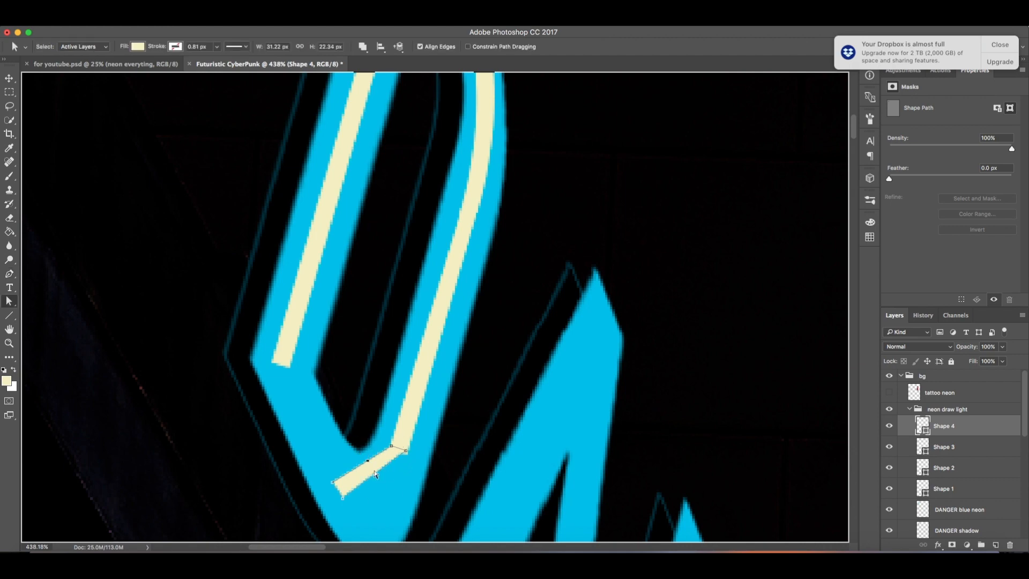
mouse_move(373, 475)
mouse_down()
mouse_move(379, 489)
mouse_move(395, 492)
mouse_move(368, 486)
mouse_up()
drag(406, 451, 408, 448)
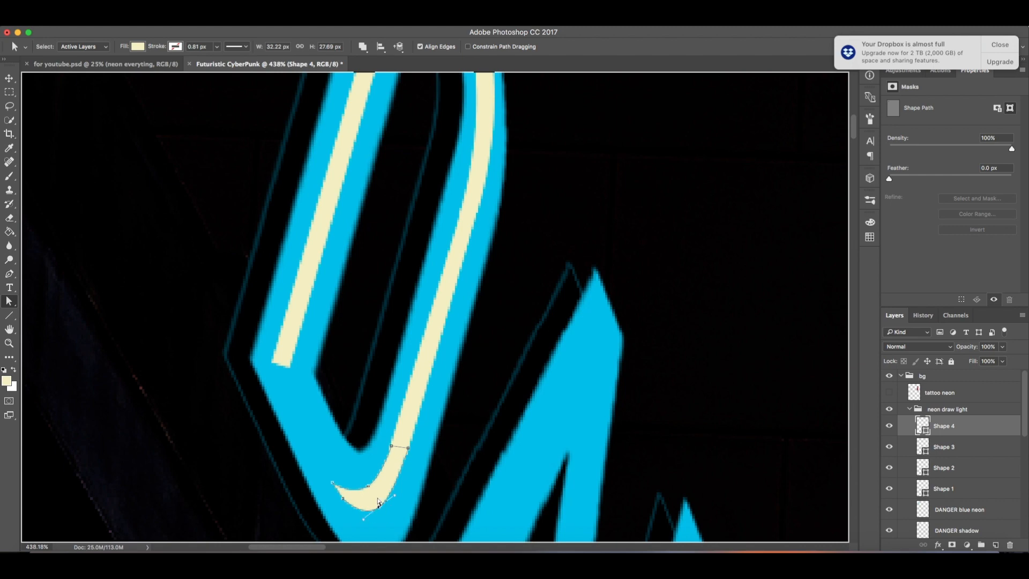
drag(332, 482, 372, 485)
Step: Draw Shape 5 as a line along the D's lower left diagonal and align its endpoints with the neighbouring strokes
key(u)
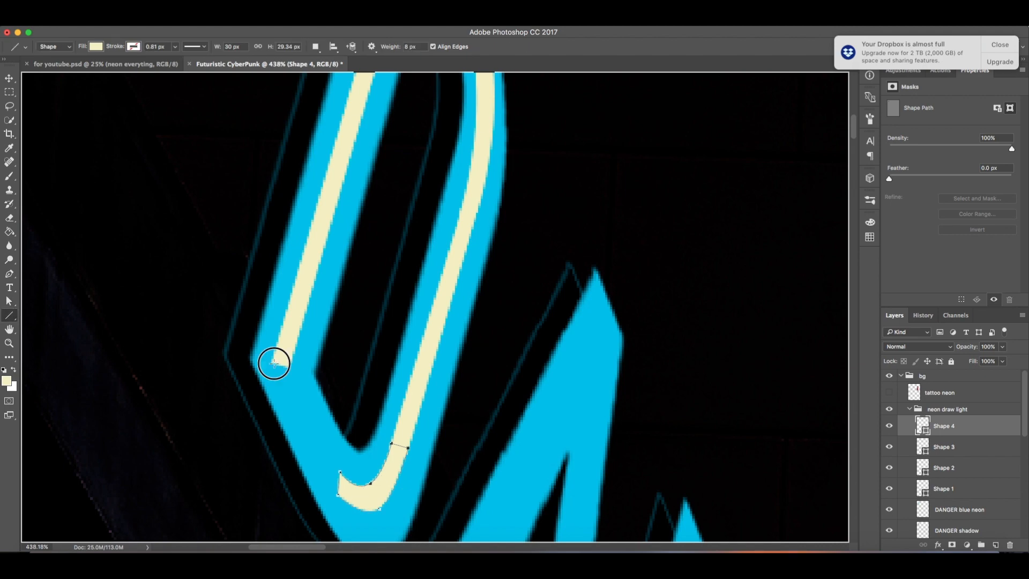
drag(274, 363, 347, 489)
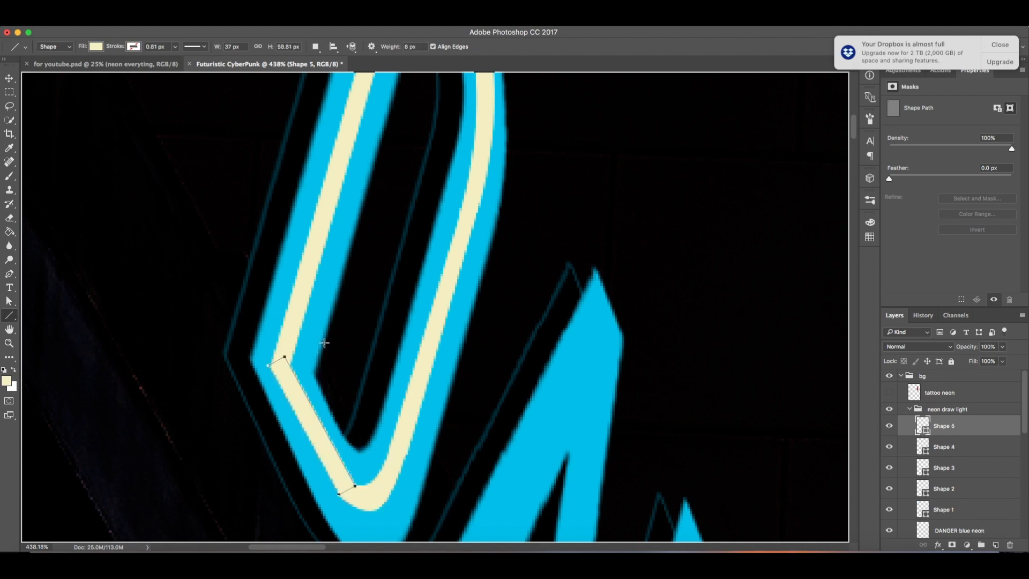
key(a)
drag(285, 357, 272, 362)
drag(340, 495, 343, 497)
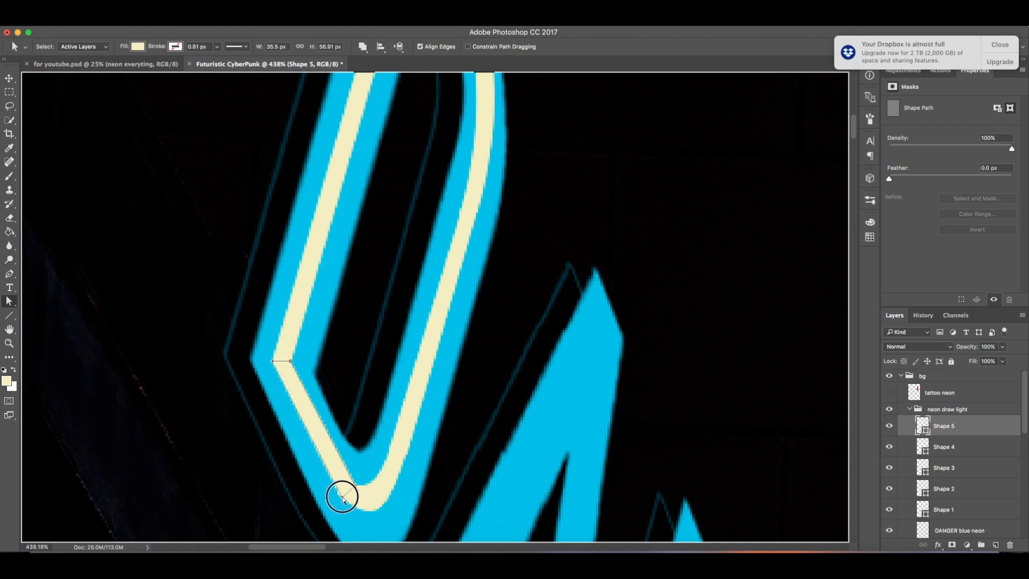
Step: Add an anchor point to Shape 5's segment and drag it to bend the line along the D's left edge
key(p)
click(324, 427)
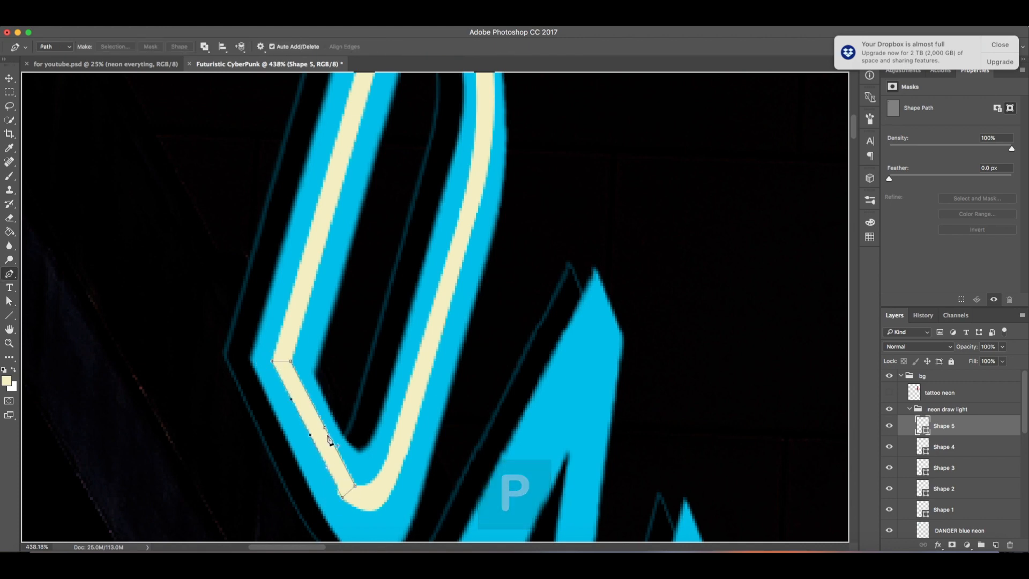
key(a)
drag(330, 422, 307, 441)
click(342, 497)
drag(342, 497, 340, 496)
Step: Select Shape 1 through Shape 5 and merge them into a single layer
key(z)
drag(362, 374, 333, 395)
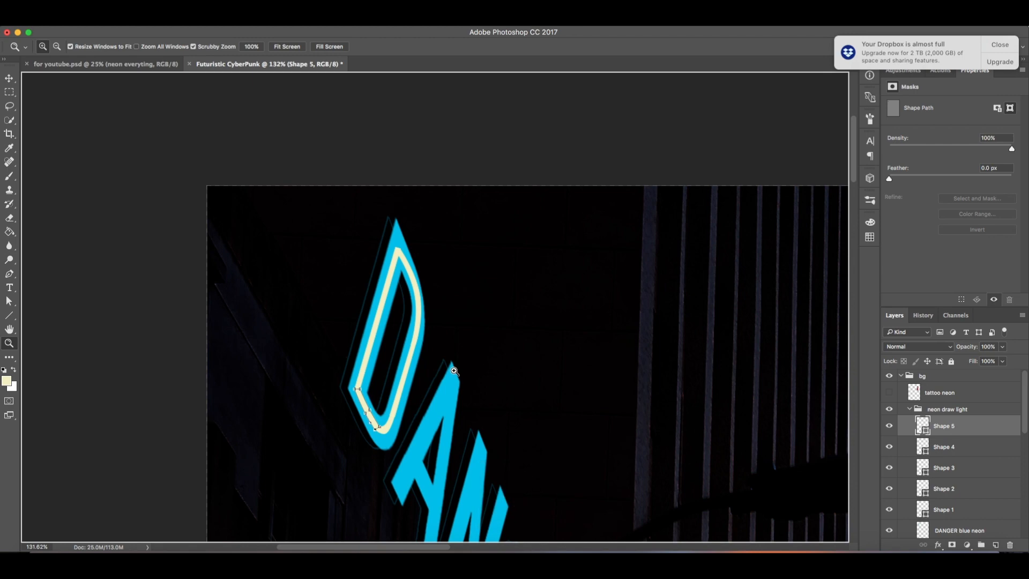
drag(503, 332, 479, 333)
drag(544, 384, 461, 279)
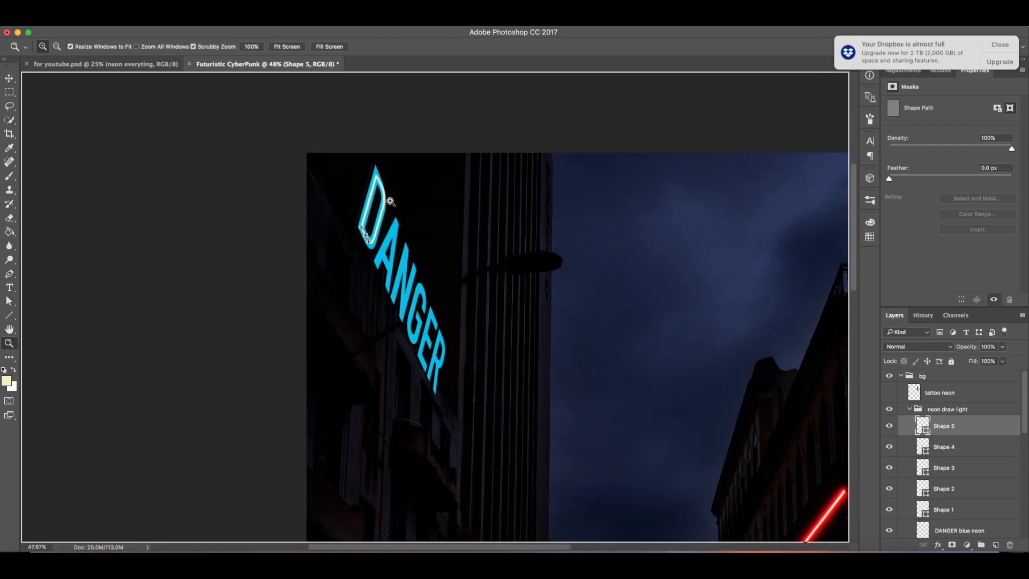
drag(483, 356, 430, 208)
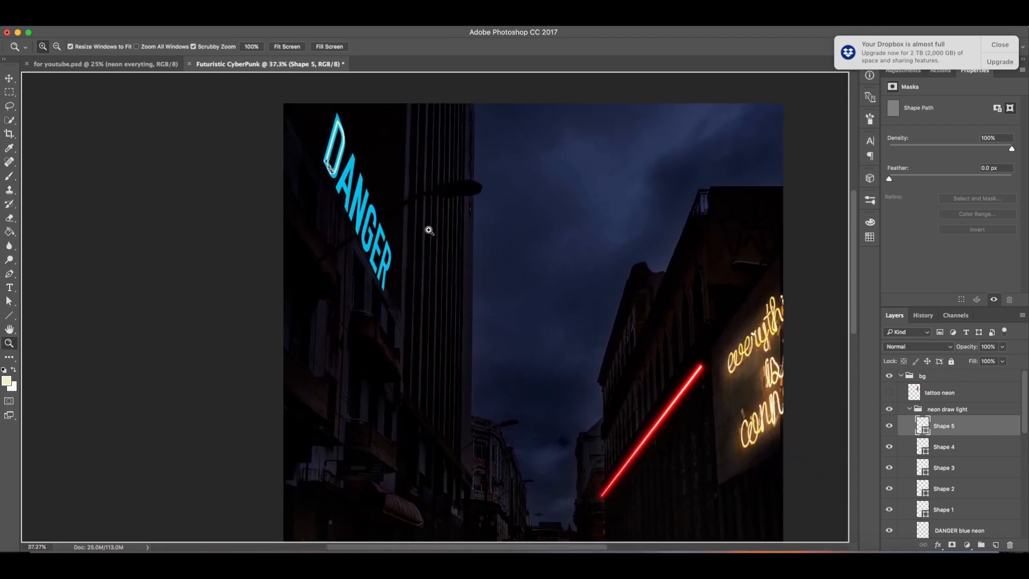
drag(325, 130, 394, 188)
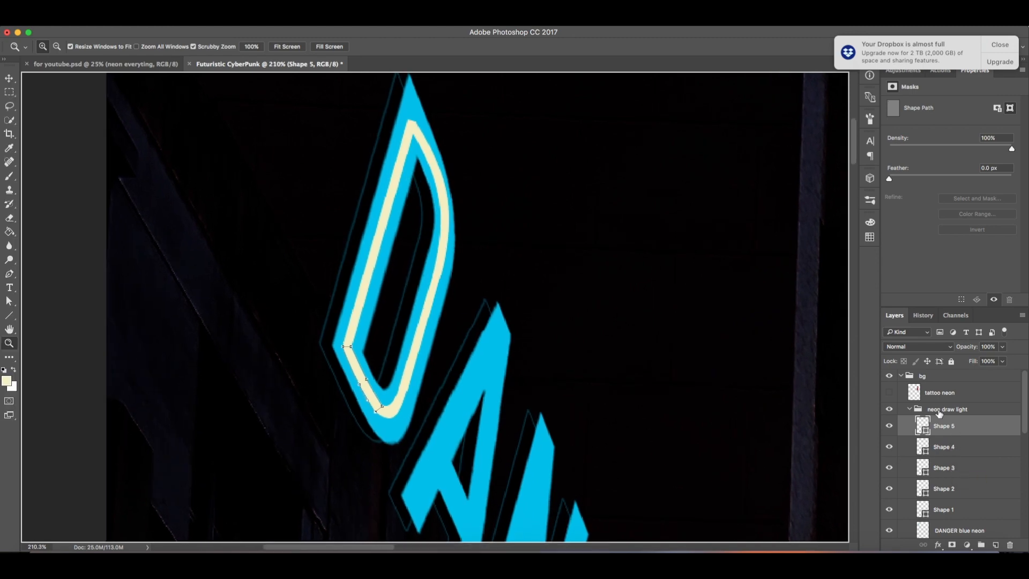
shift+click(953, 512)
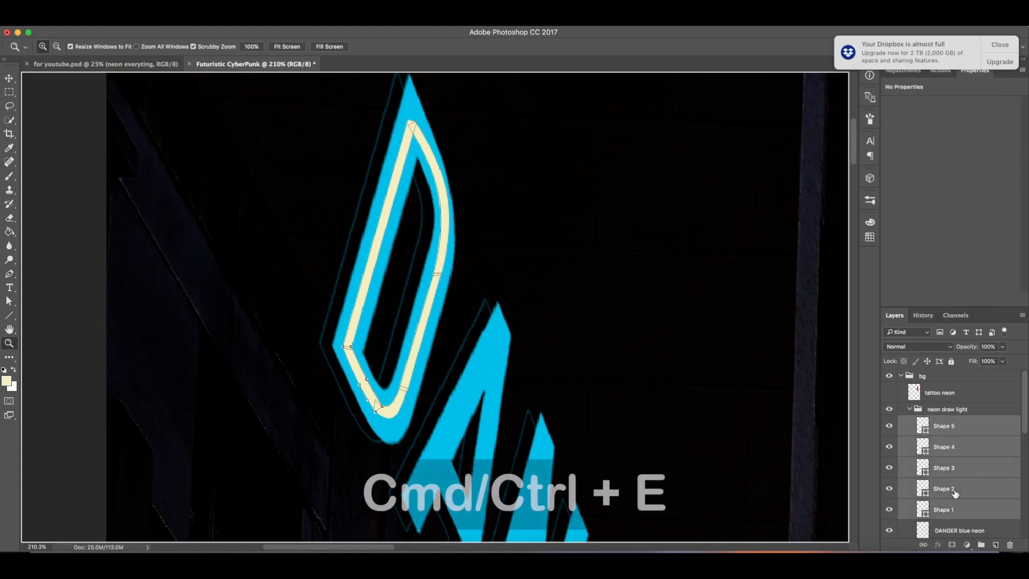
key(super+e)
Step: Rename the merged layer to "yellow neon for danger"
double_click(943, 426)
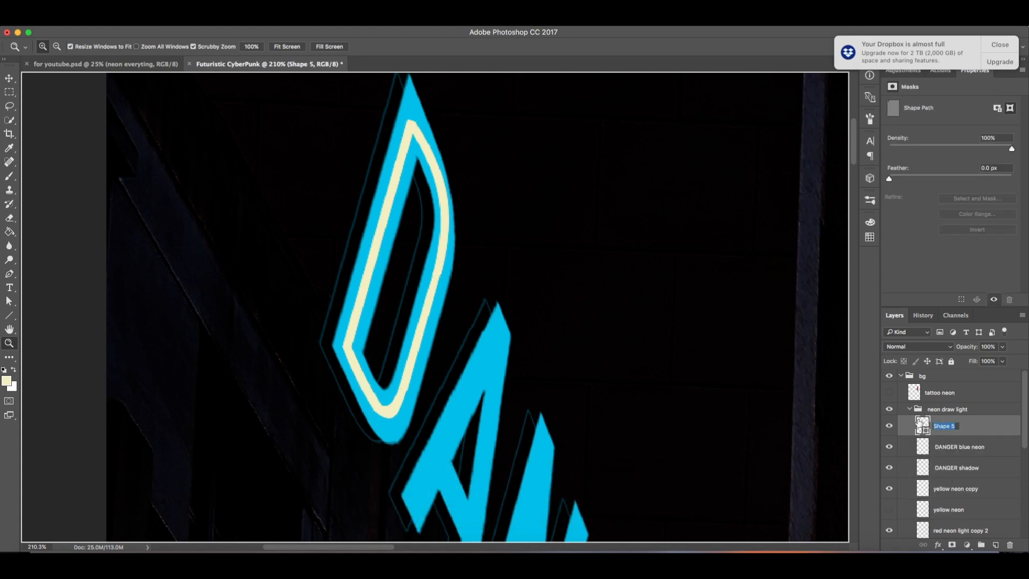
text(yellow neon for danger)
key(Return)
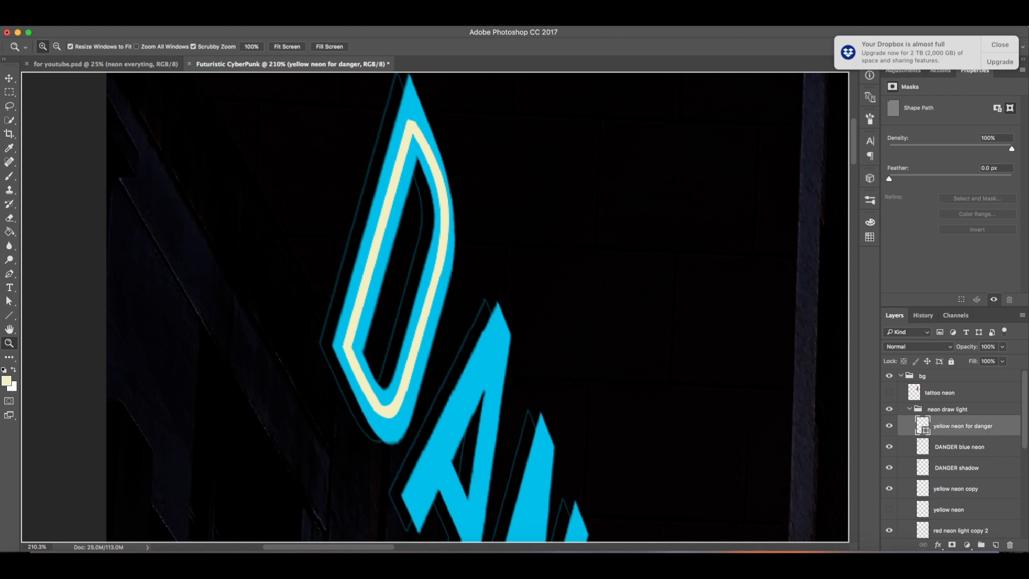